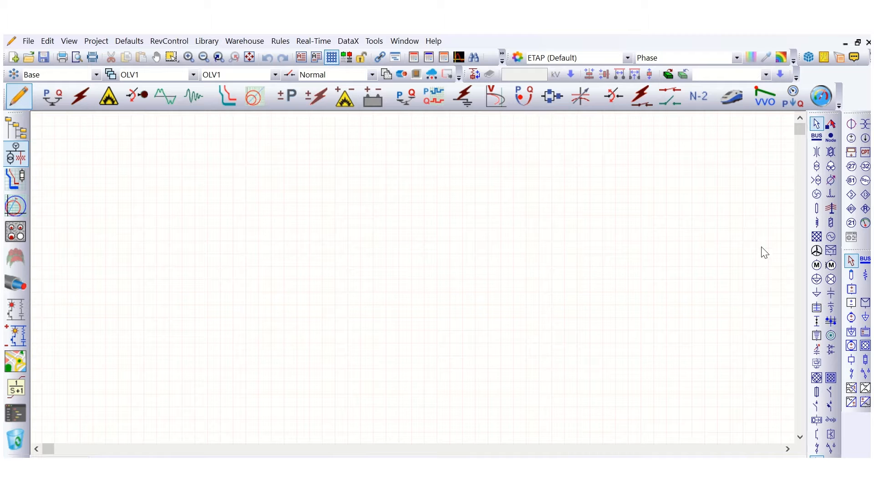
Place a power grid near the top of the diagram and a bus below it.
click(817, 236)
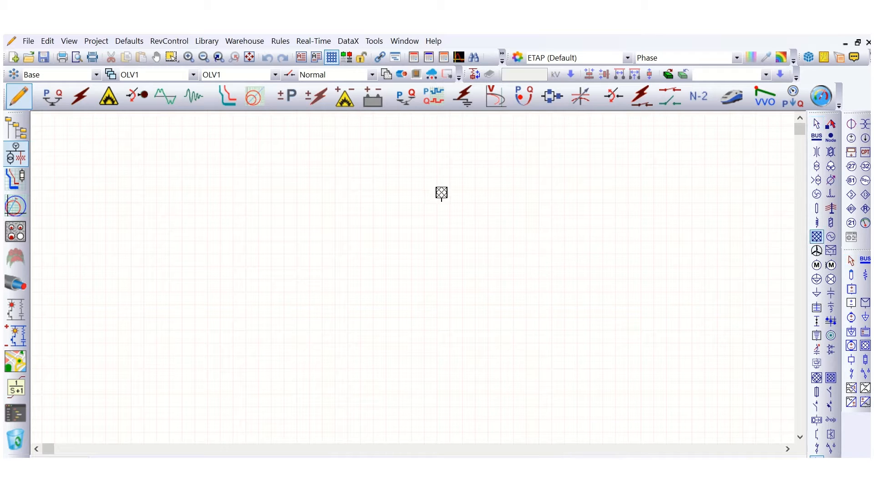
click(397, 163)
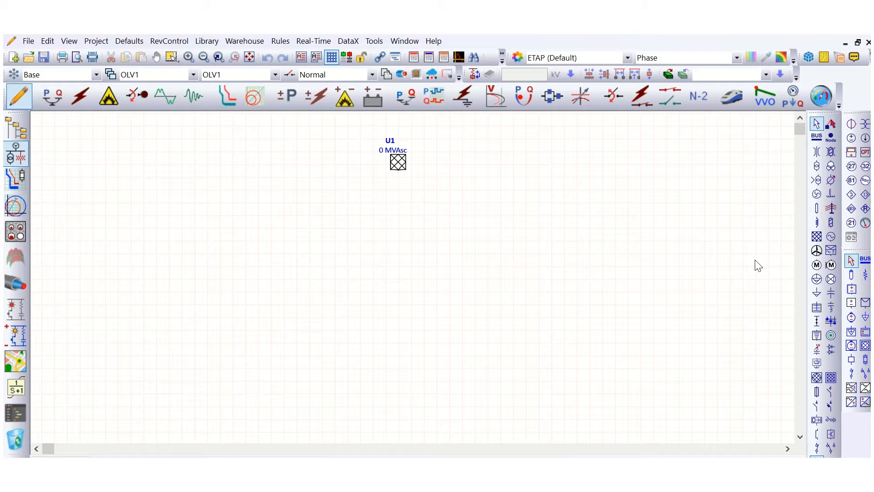
click(817, 137)
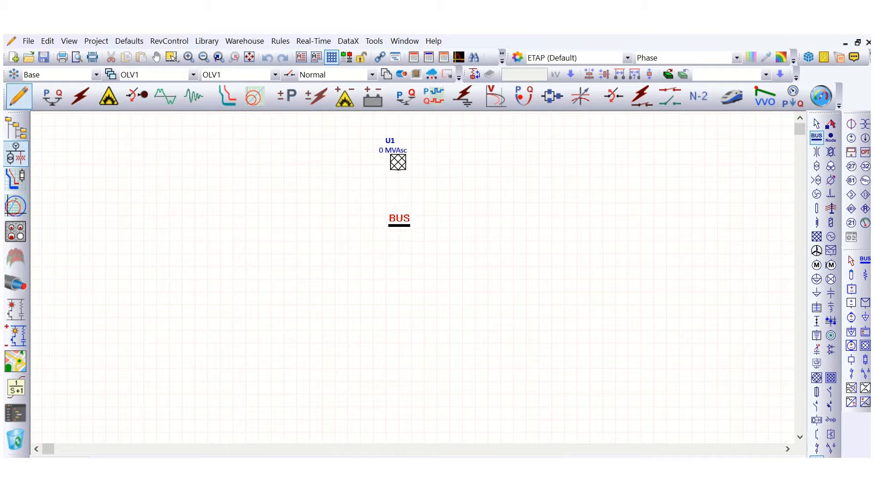
click(398, 228)
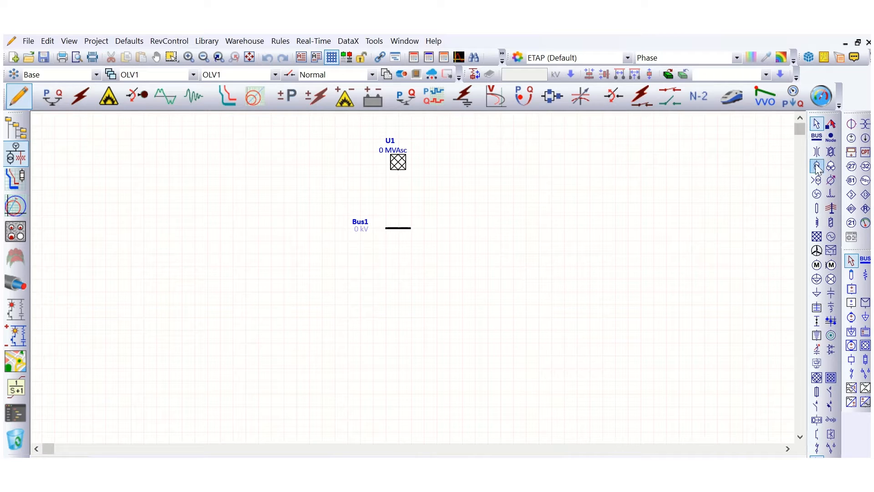
Add a cable between the power grid and the bus and connect its ends to both.
click(817, 210)
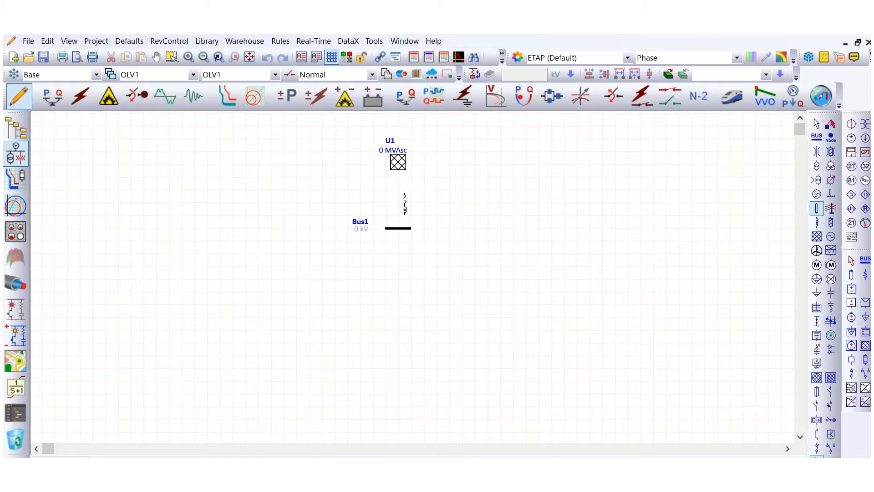
click(399, 205)
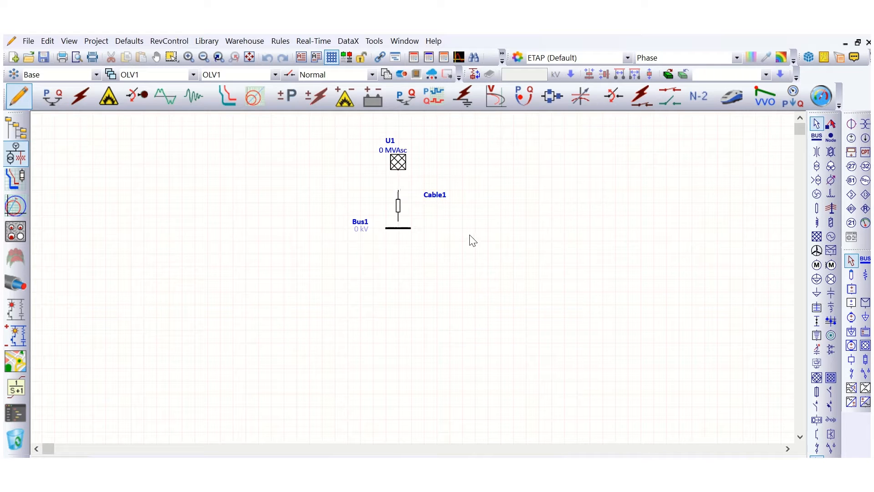
click(403, 234)
drag(399, 228, 397, 170)
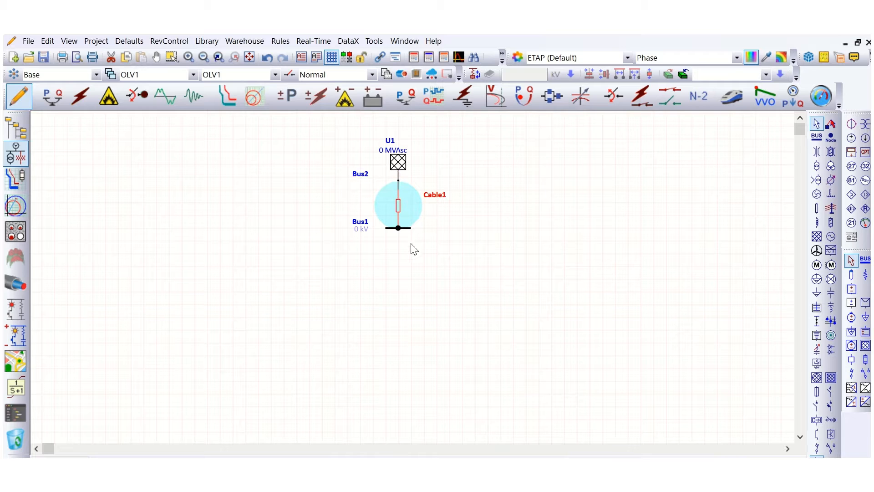
Set the upper bus's nominal voltage to 110 kV.
click(390, 228)
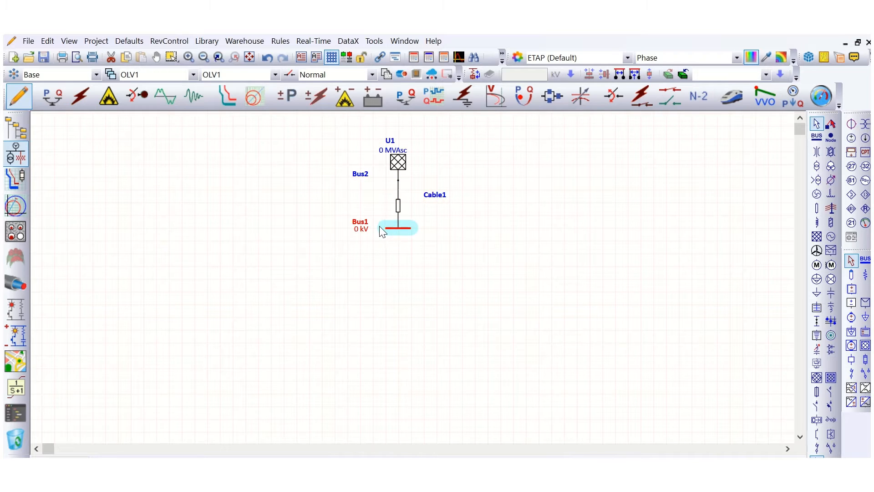
double_click(381, 227)
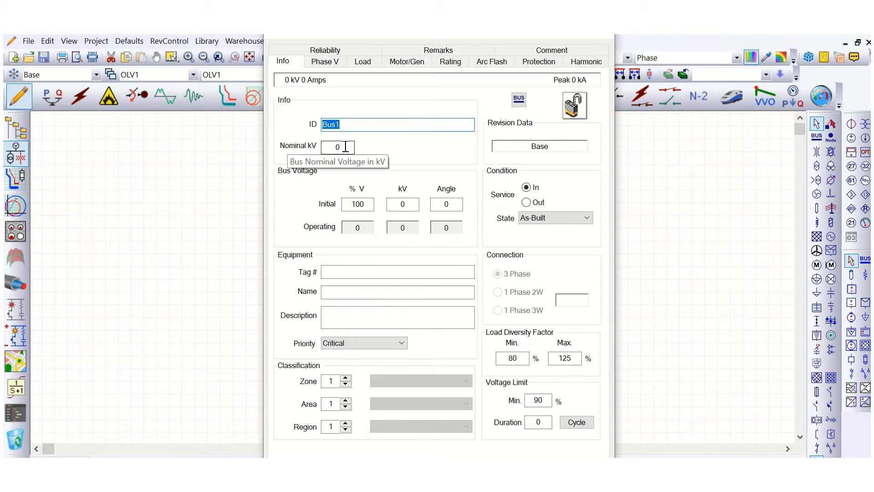
double_click(330, 152)
text(11)
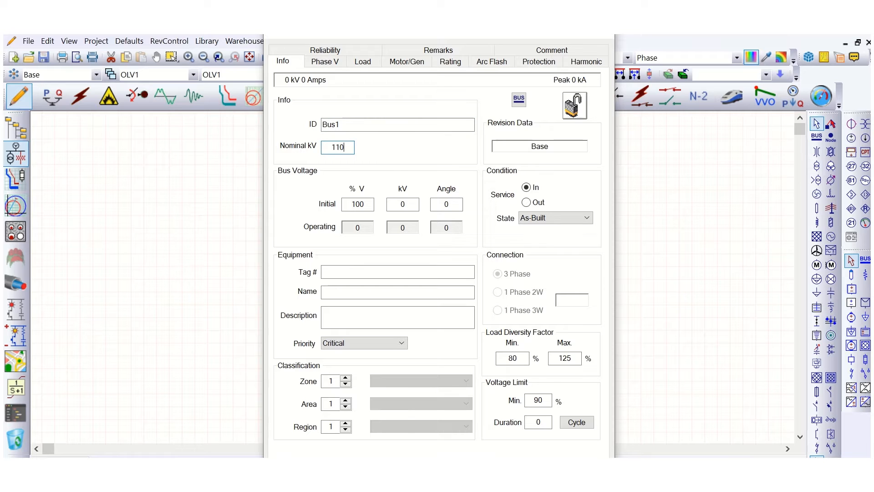
click(303, 199)
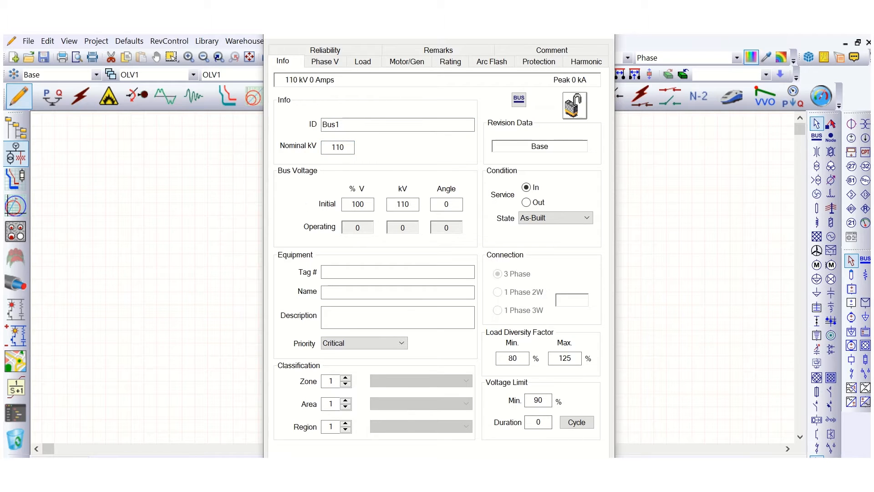
click(538, 471)
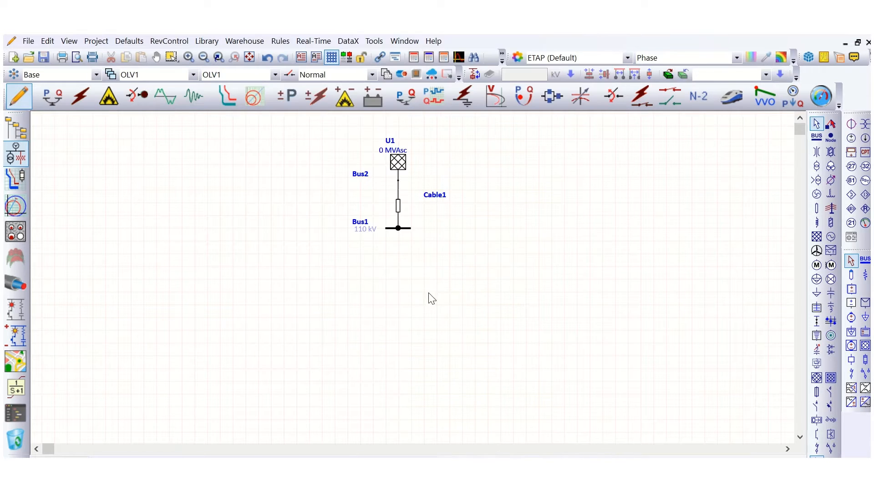
Widen the upper bus so it extends further on both sides.
click(407, 230)
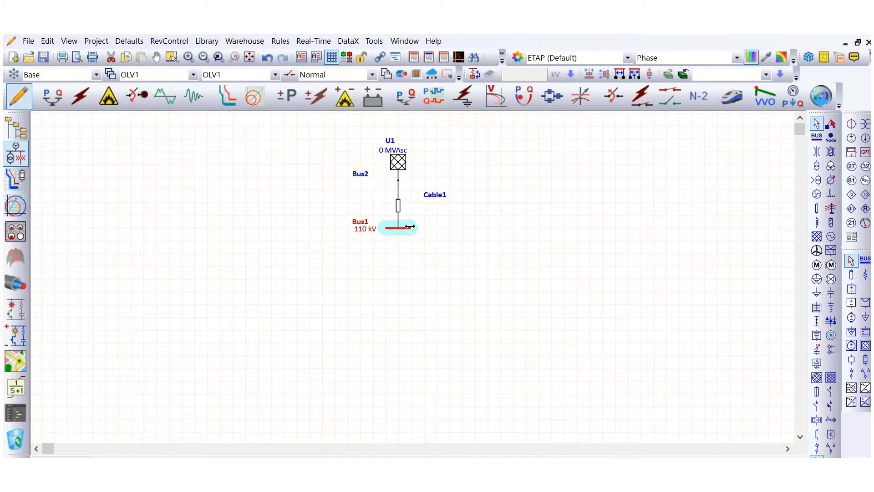
drag(418, 227, 362, 227)
click(549, 258)
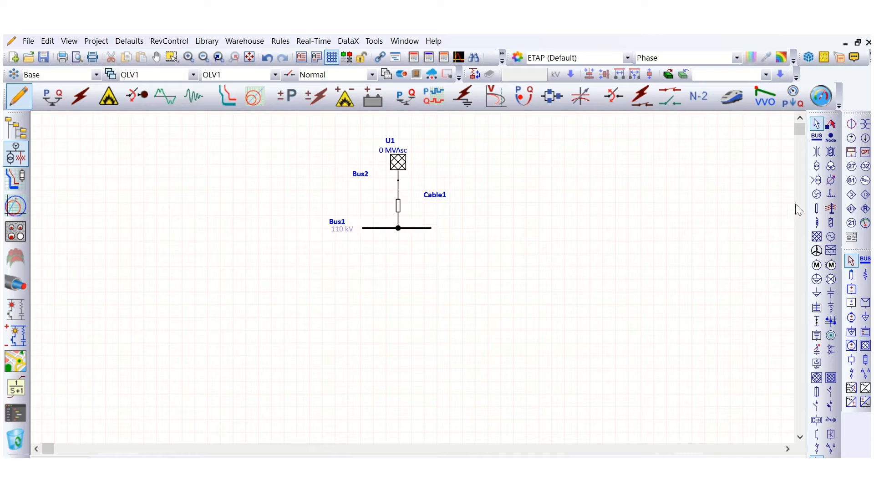
Place a two-winding transformer below the upper bus and a new bus beneath the transformer.
click(817, 166)
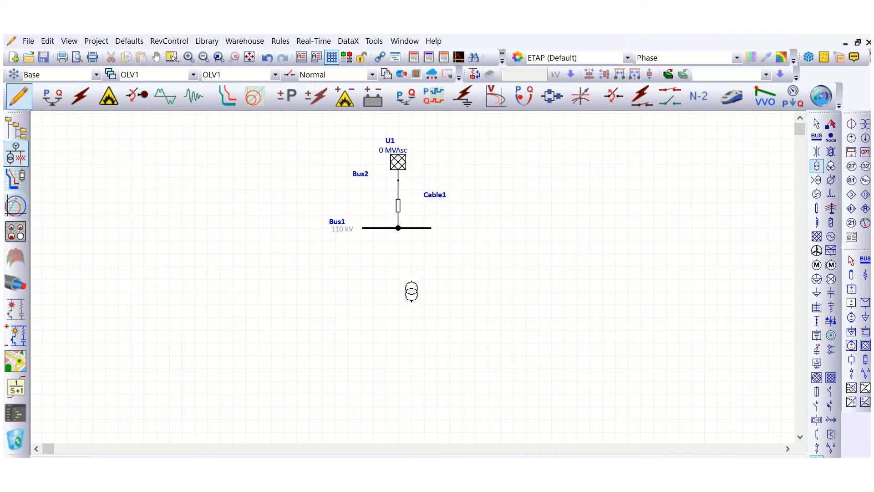
click(403, 274)
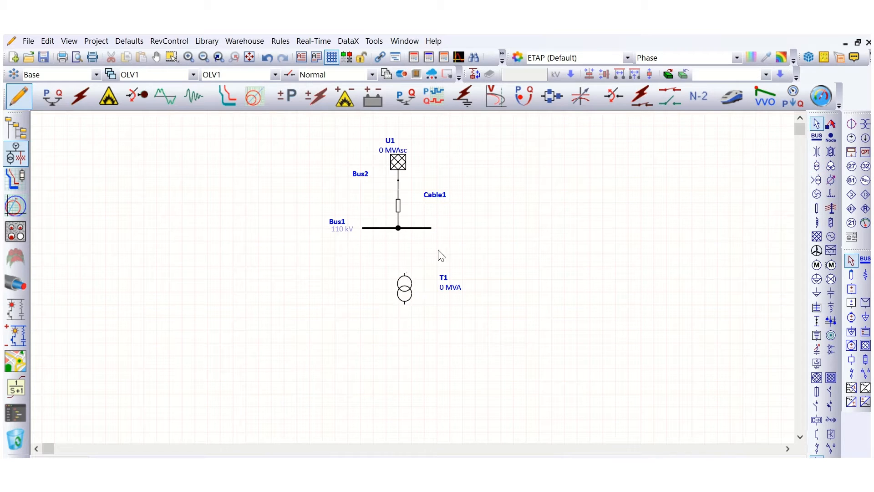
click(817, 135)
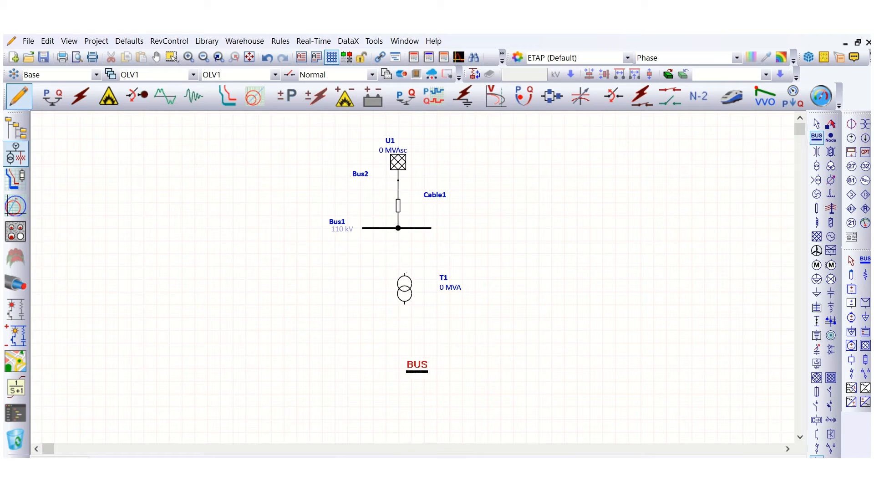
click(408, 365)
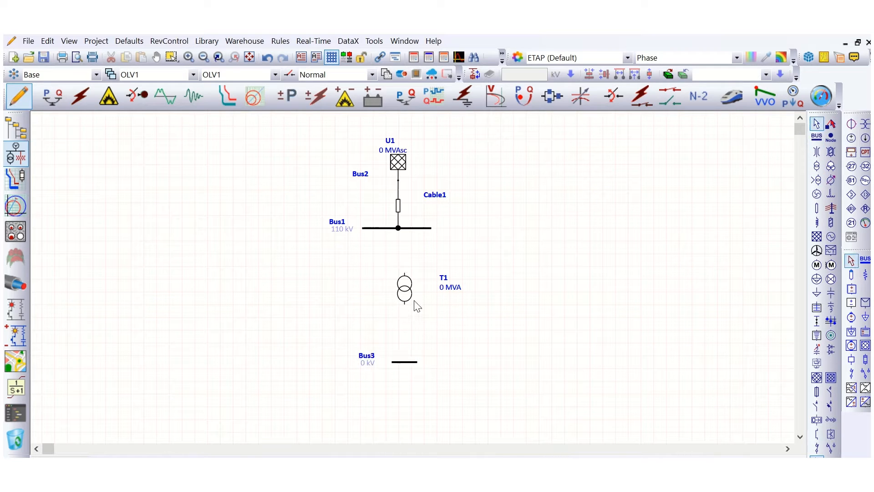
Connect the transformer's lower terminal to the new bus and its upper terminal to the upper bus.
drag(406, 304, 405, 360)
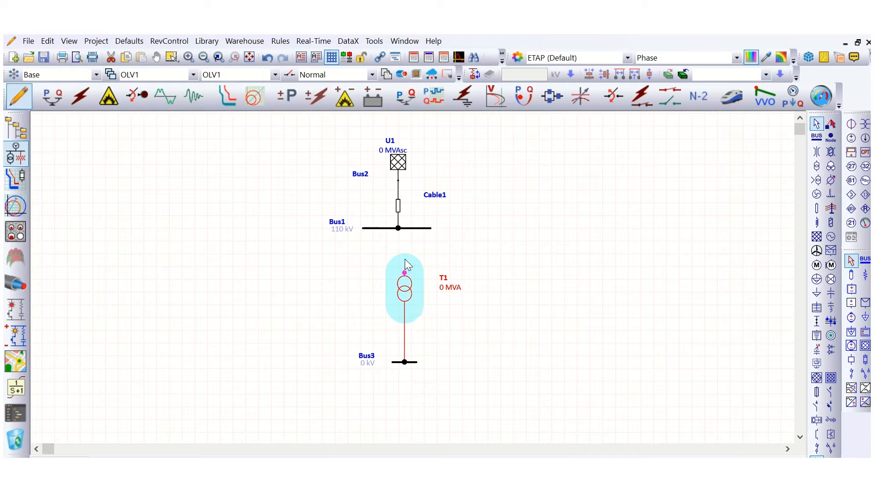
drag(406, 259, 404, 228)
click(597, 228)
Insert cables on the connections above and below the transformer.
click(817, 208)
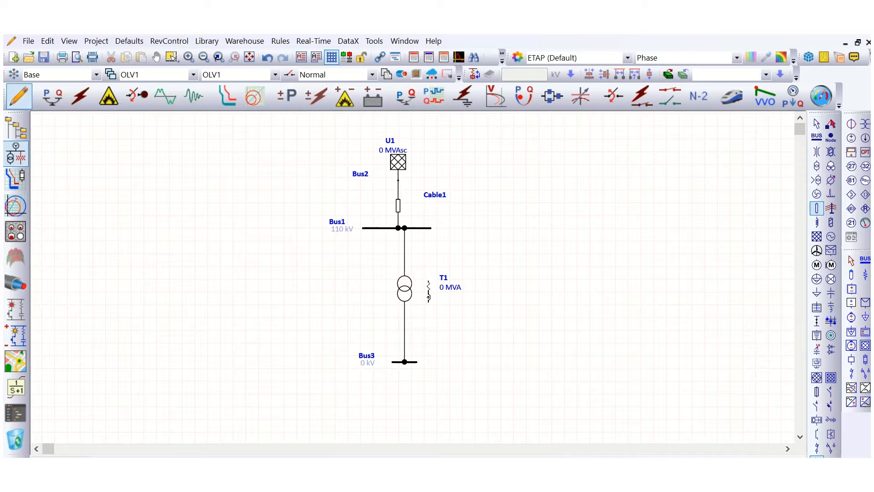
click(405, 260)
click(405, 331)
Set the transformer's secondary rated voltage to 11 kV and review its grounding settings.
double_click(407, 293)
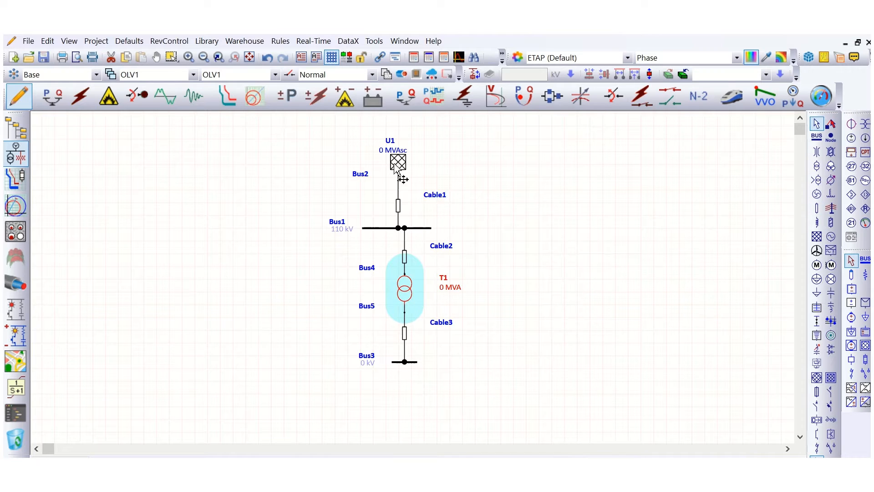
click(316, 68)
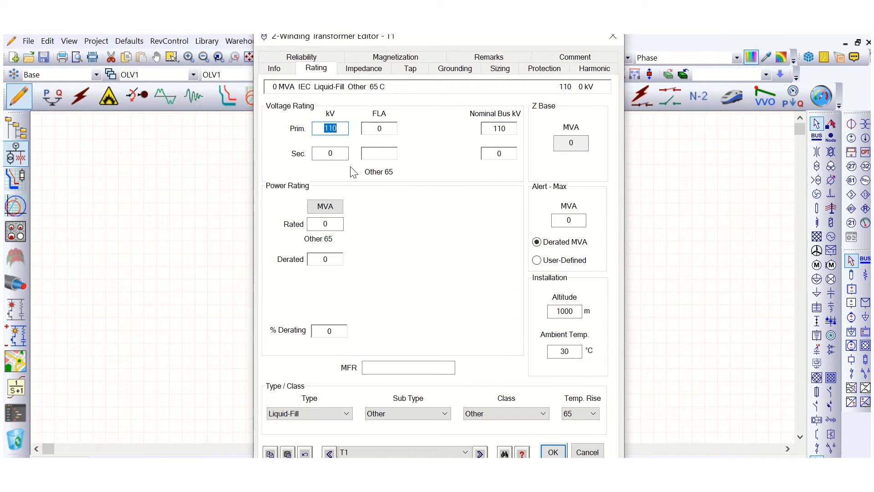
click(326, 154)
double_click(326, 153)
text(11)
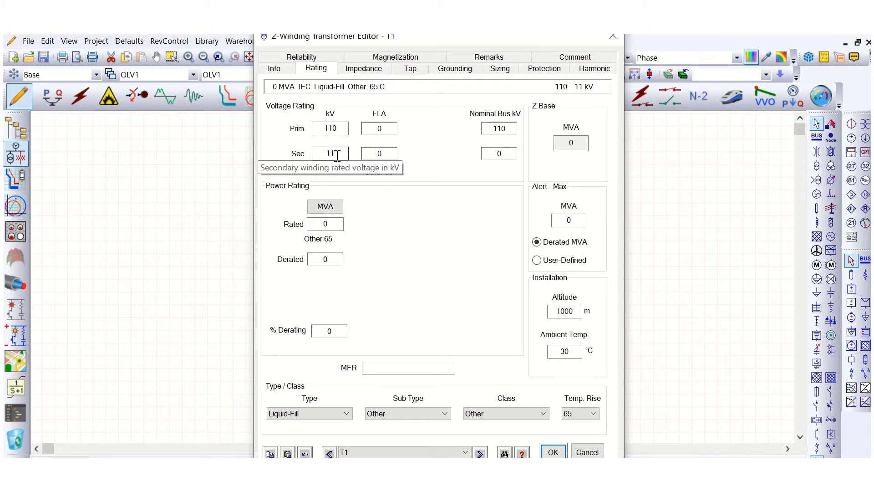
click(461, 72)
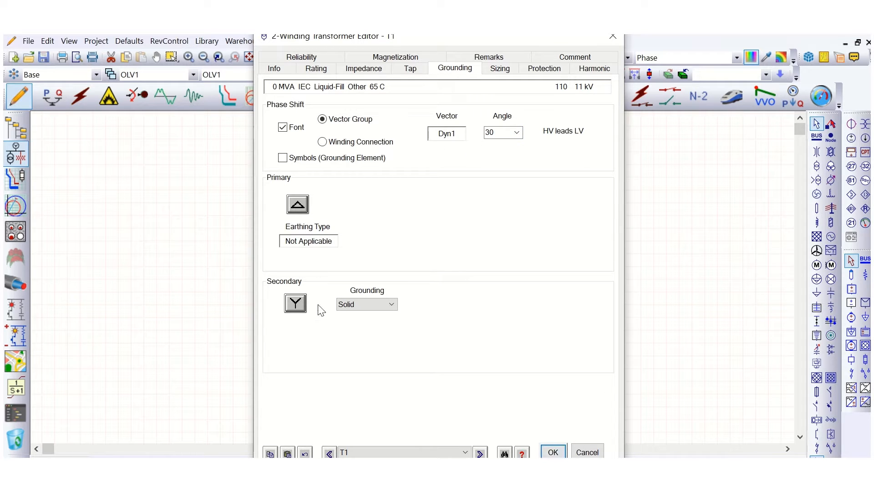
click(553, 452)
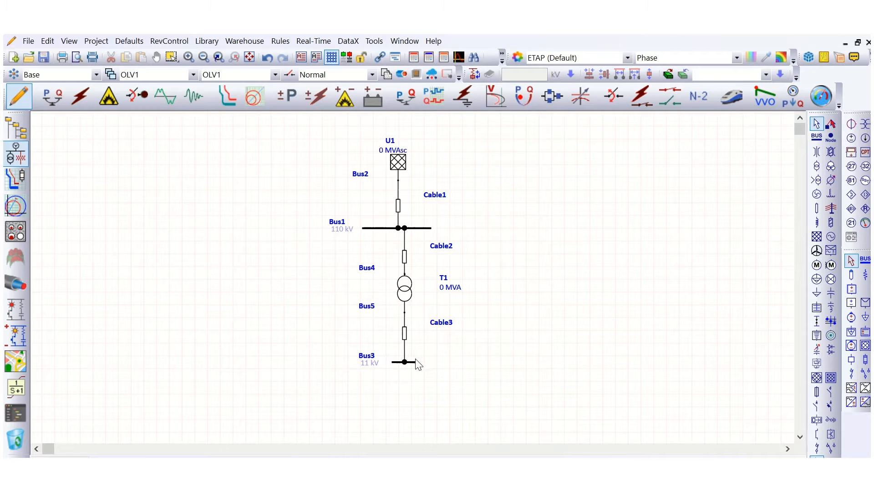
Lengthen the lower bus to both the right and the left.
click(397, 363)
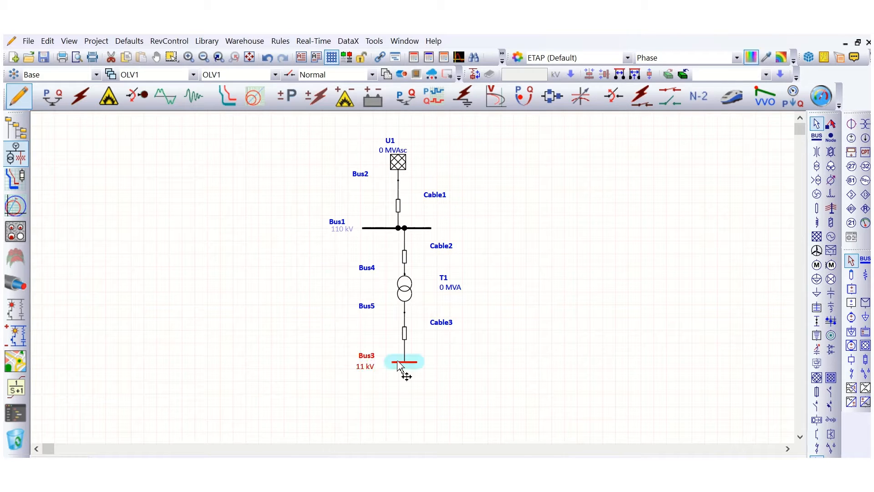
drag(415, 363, 551, 362)
drag(393, 363, 287, 363)
scroll(346, 322, down, 1)
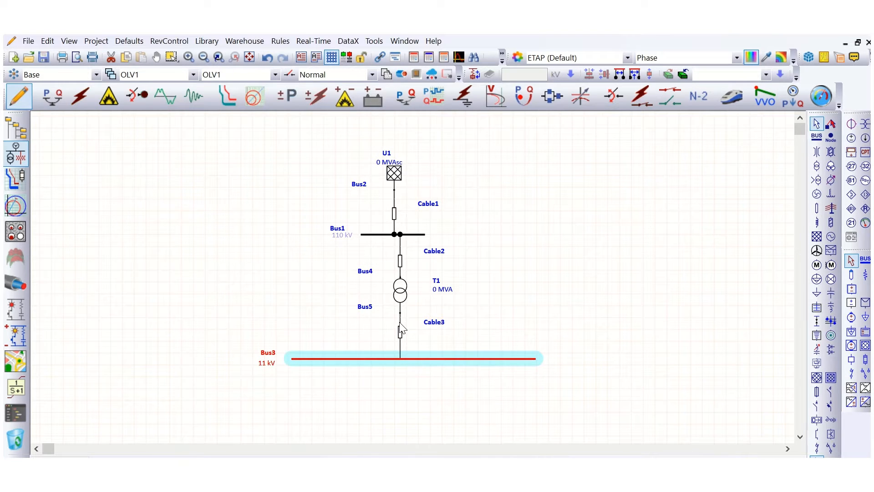
scroll(401, 327, down, 2)
scroll(401, 327, up, 2)
click(547, 278)
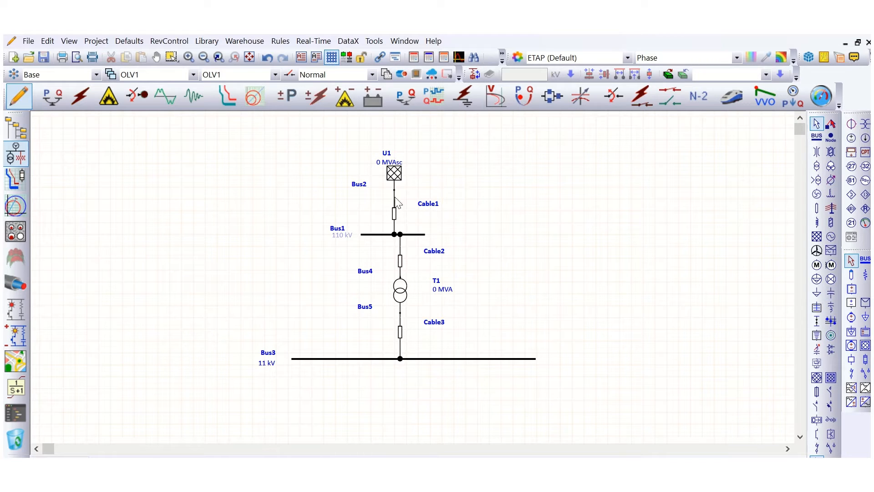
Set the length of the cable between the power grid and the upper bus to 50 m.
double_click(394, 213)
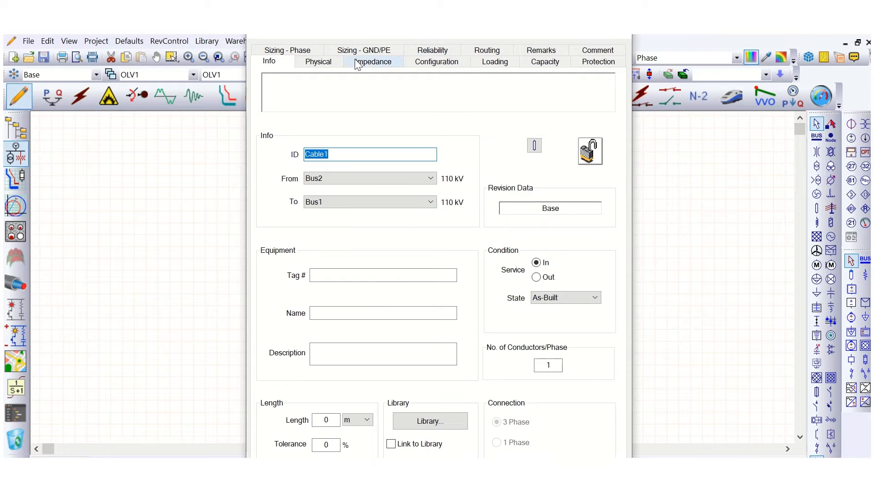
click(322, 418)
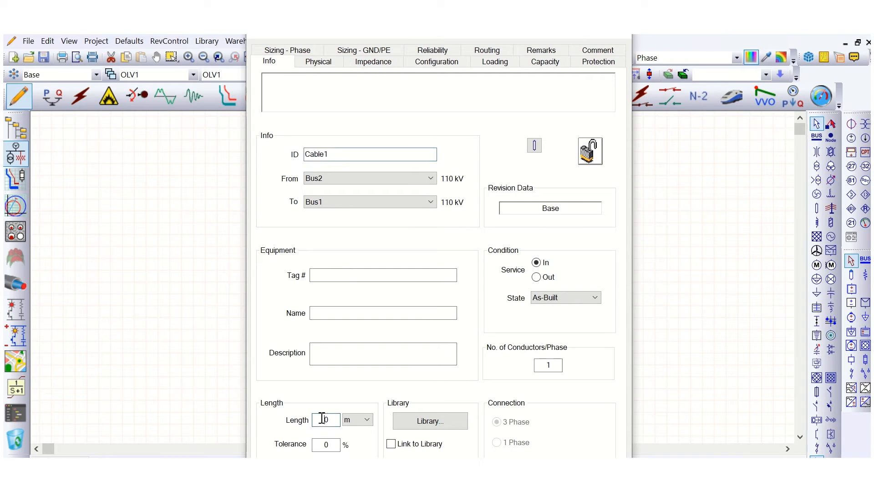
text(2)
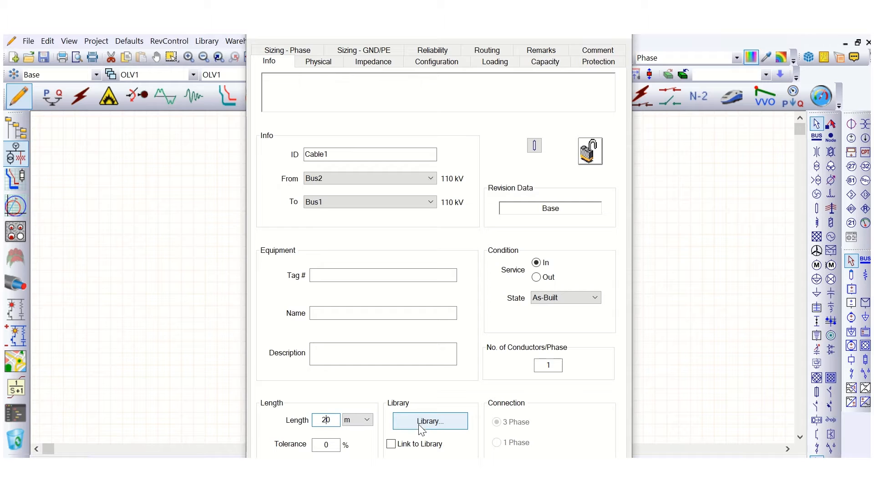
double_click(321, 420)
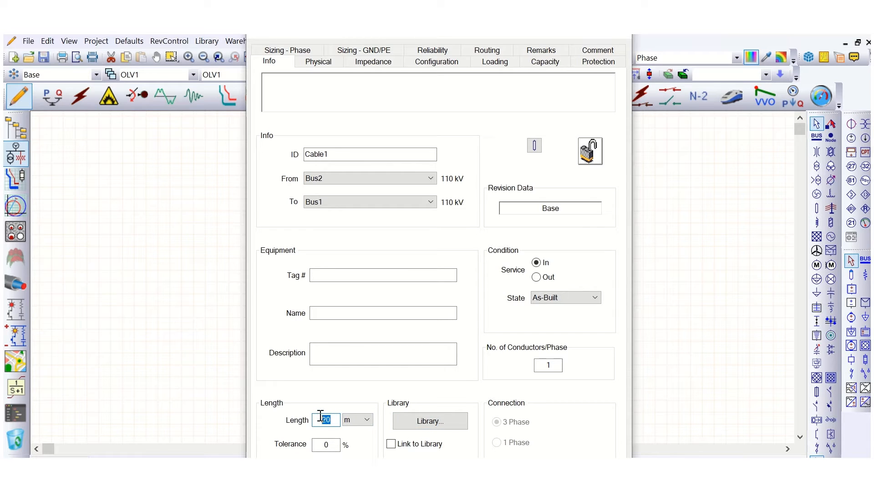
text(50)
Open the cable library for the grid-side cable and browse the cable entries by voltage rating.
click(440, 418)
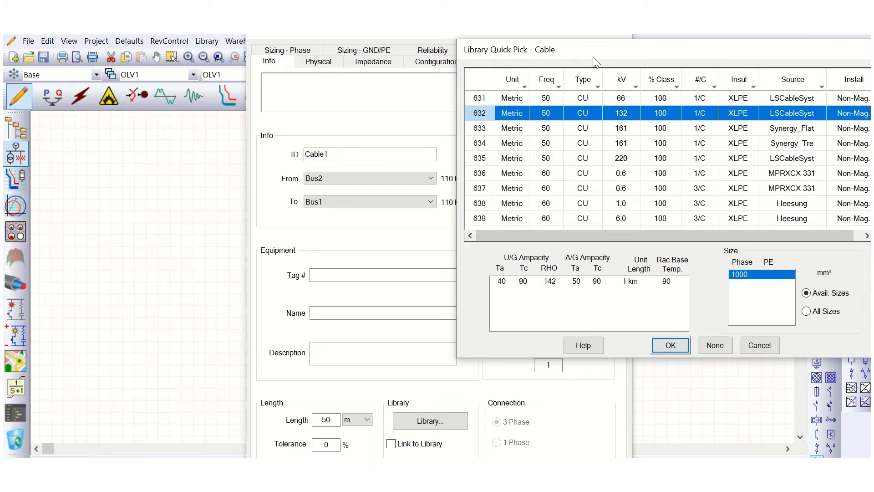
drag(596, 62, 447, 79)
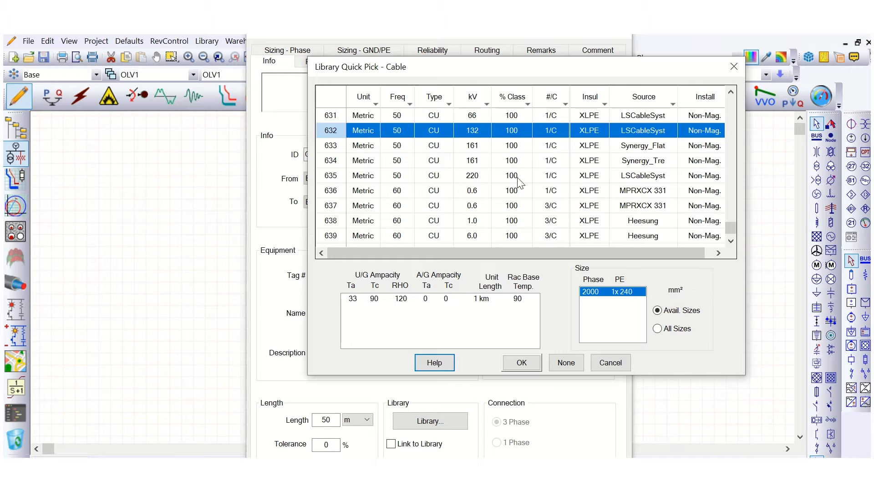
click(547, 165)
click(514, 205)
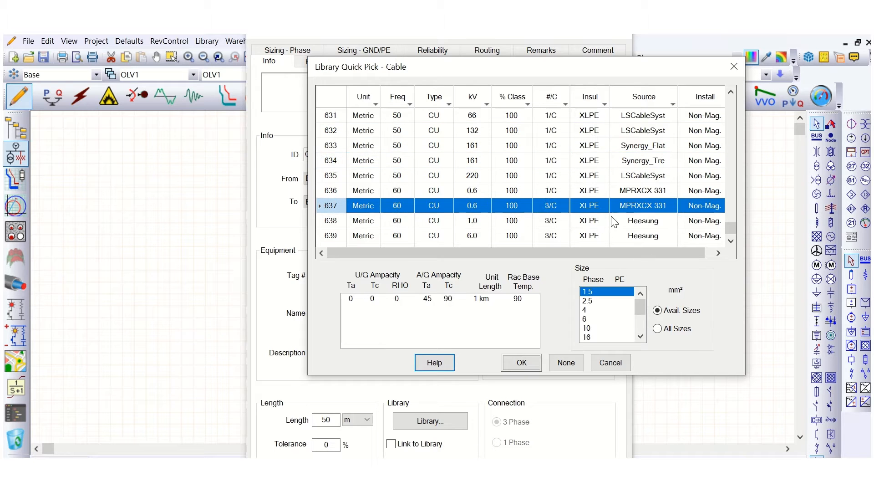
scroll(472, 207, down, 2)
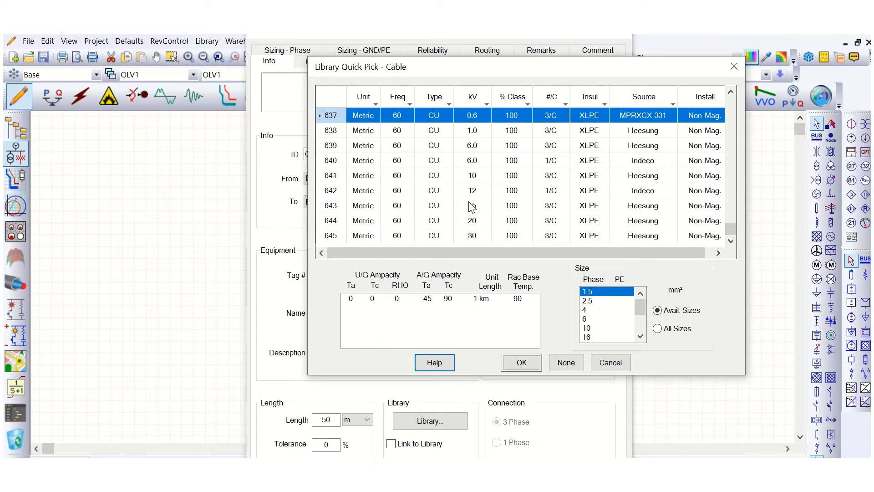
scroll(469, 214, up, 6)
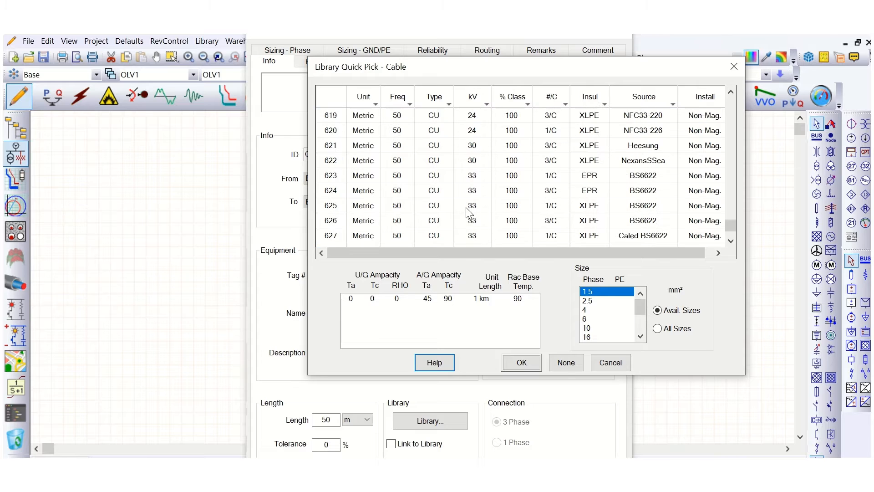
click(455, 181)
click(468, 162)
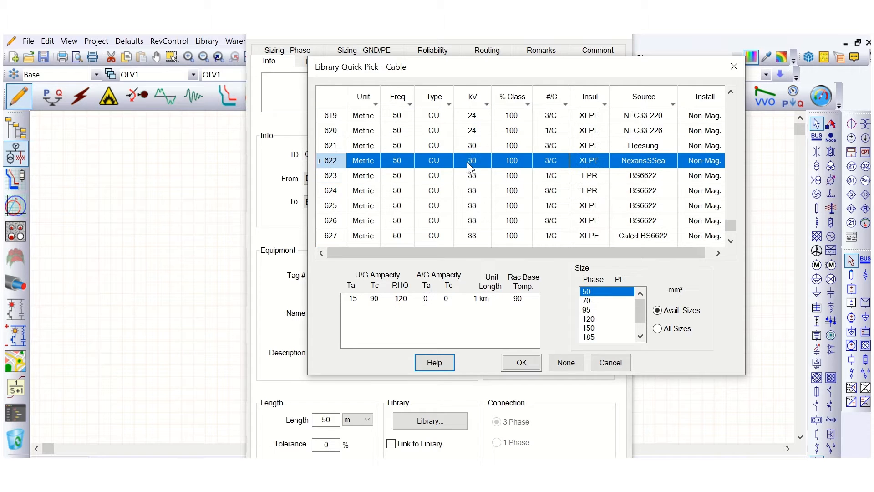
scroll(532, 191, down, 1)
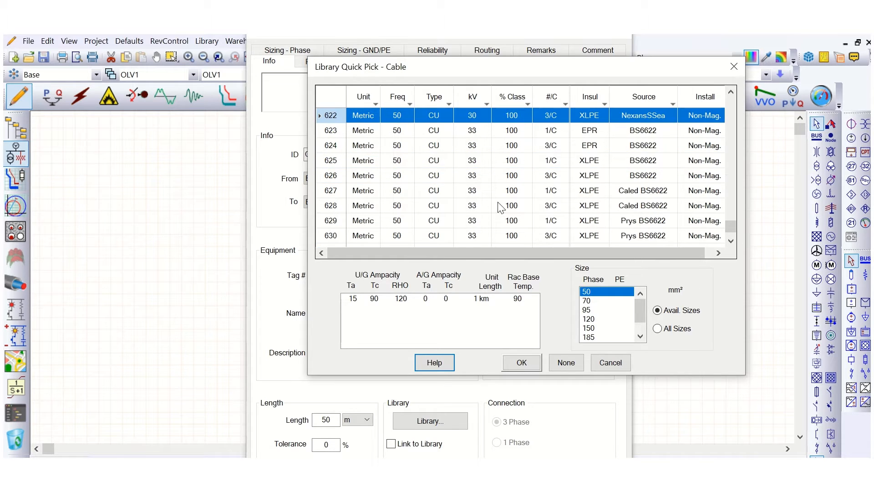
scroll(501, 208, up, 2)
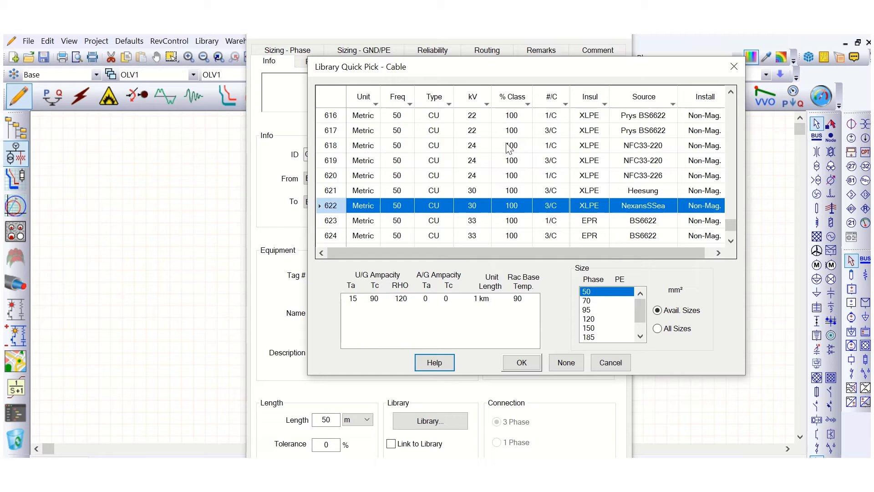
Filter the cable library to 115 and 132 kV, and assign the 132 kV XLPE cable in size 1000 to this cable.
click(487, 104)
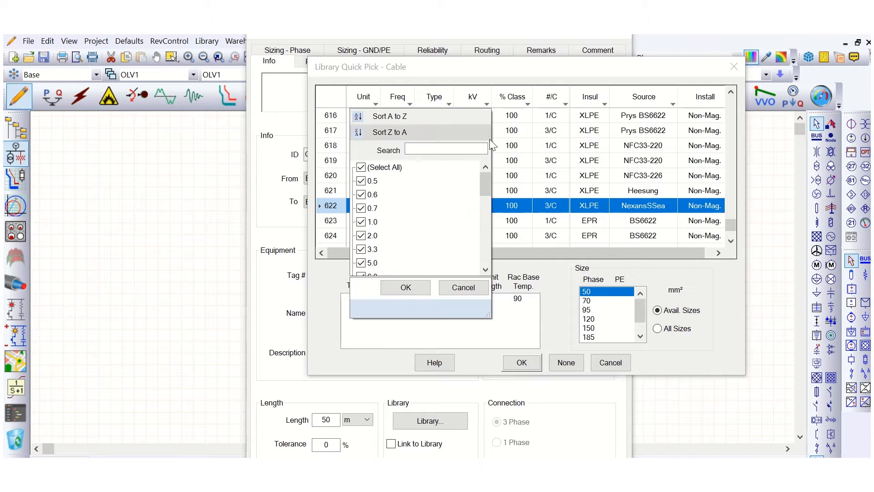
click(363, 168)
scroll(396, 228, down, 5)
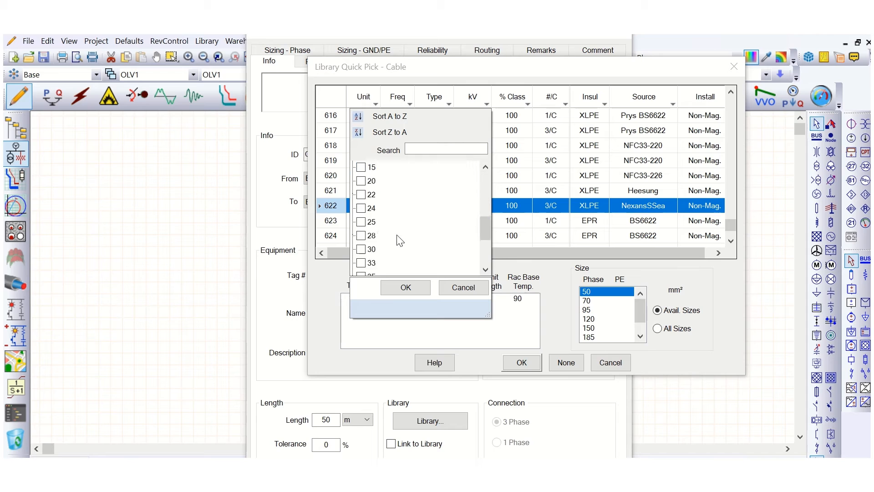
click(362, 208)
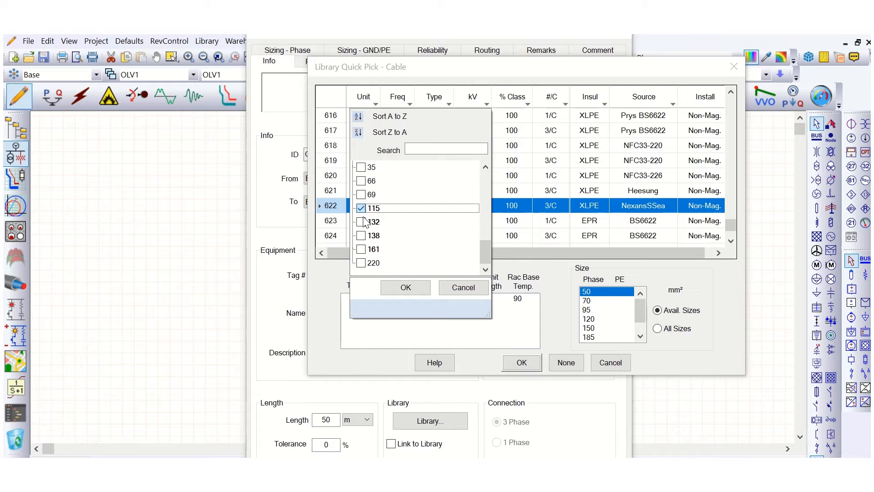
click(361, 222)
click(406, 287)
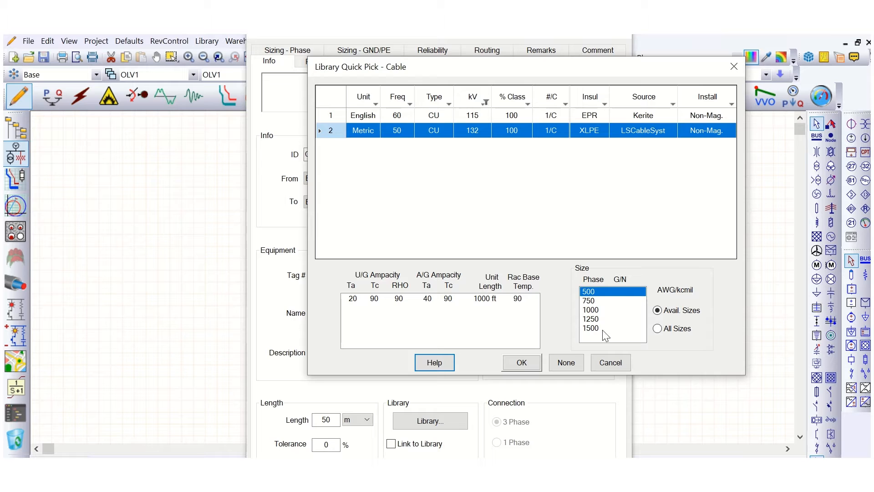
click(595, 311)
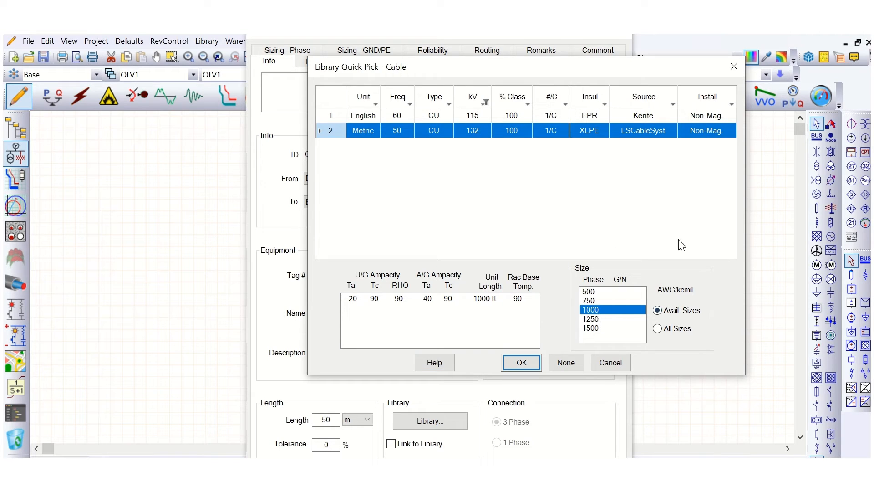
click(522, 362)
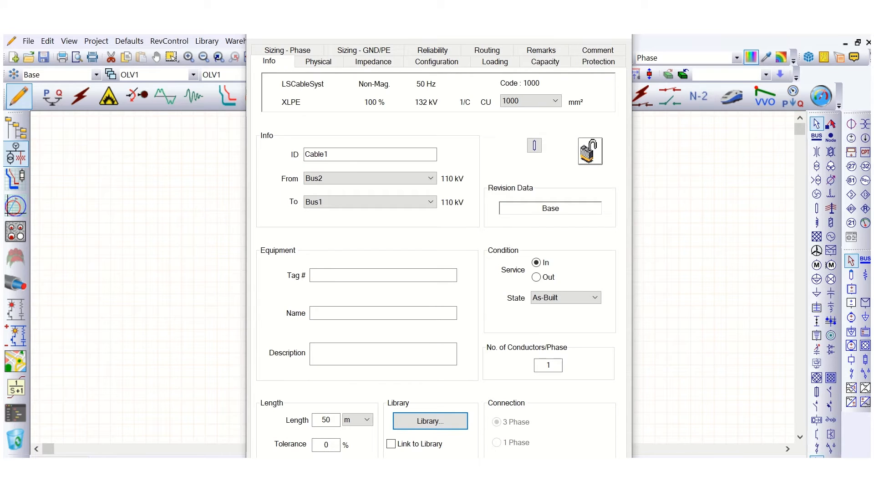
click(544, 476)
click(503, 252)
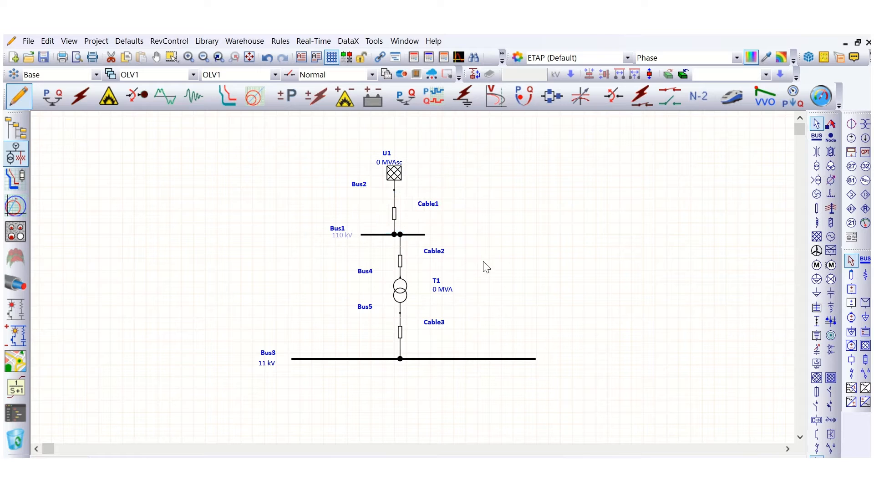
Open the transformer's editor and set its rated power to 10 MVA.
click(412, 294)
double_click(412, 294)
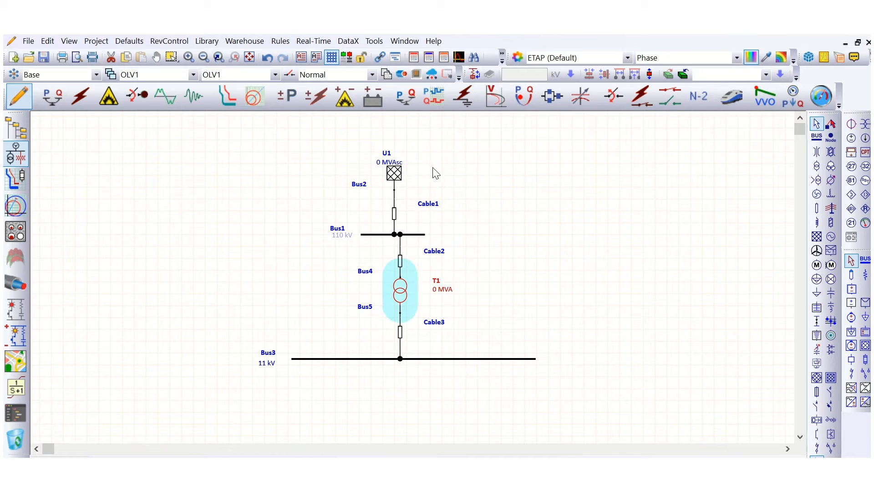
click(315, 68)
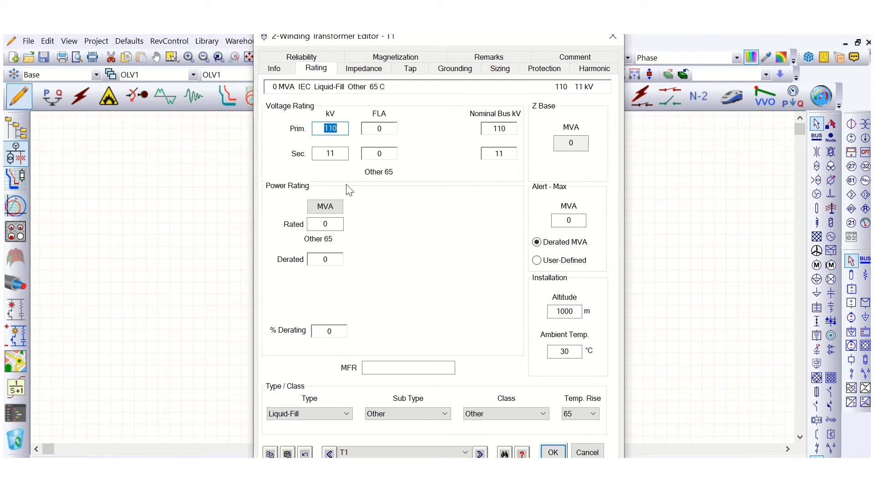
click(326, 224)
text(1)
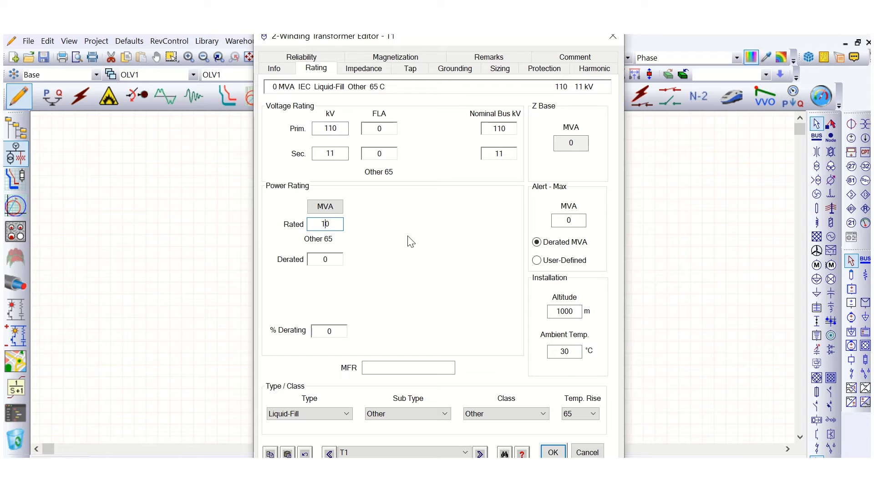
key(Tab)
Apply typical Z and X/R impedance values to the transformer, review its grounding and ratings, and close the editor.
click(364, 69)
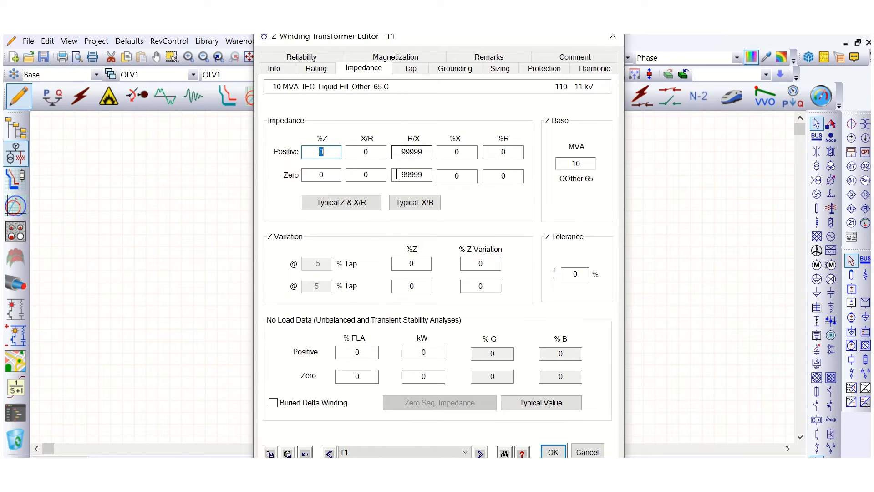
click(340, 204)
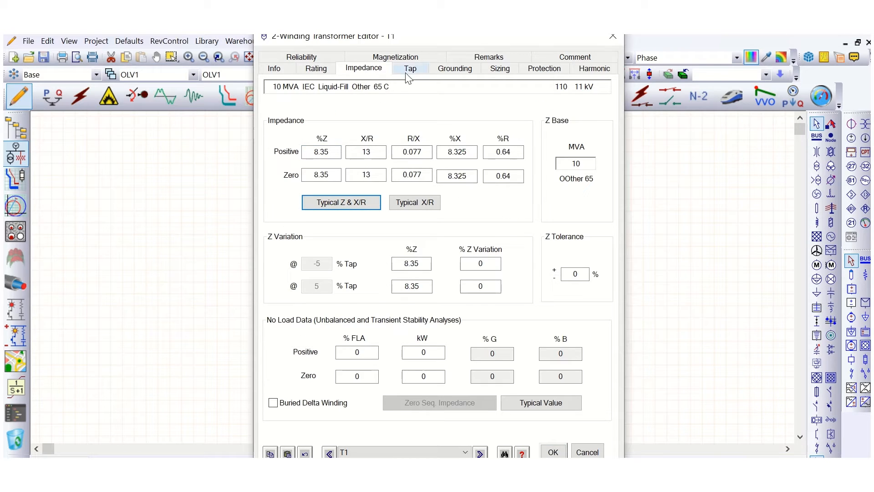
click(455, 69)
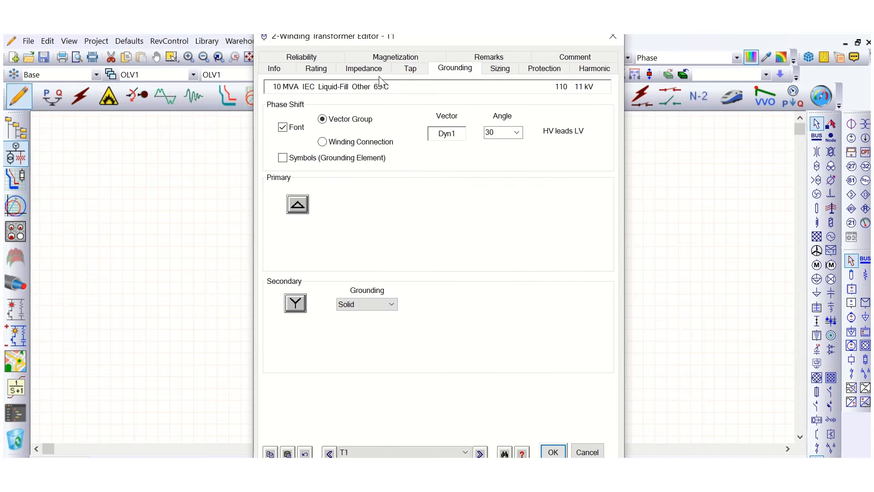
click(364, 69)
click(317, 69)
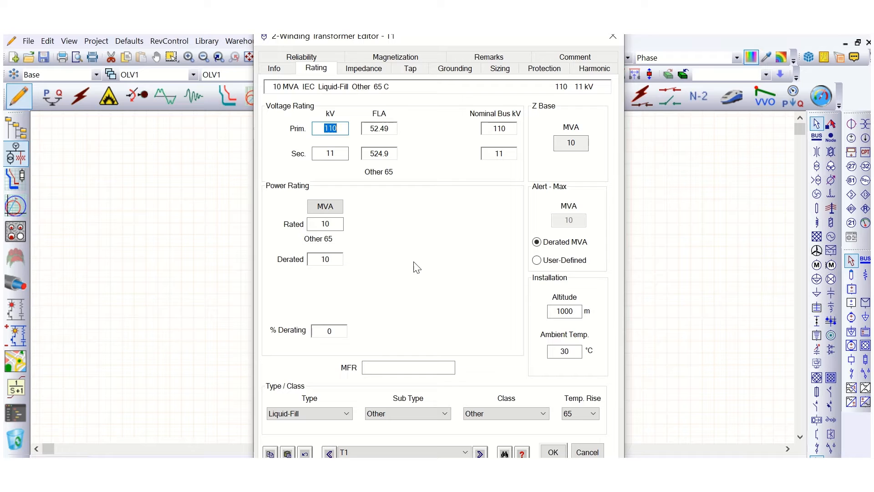
click(578, 451)
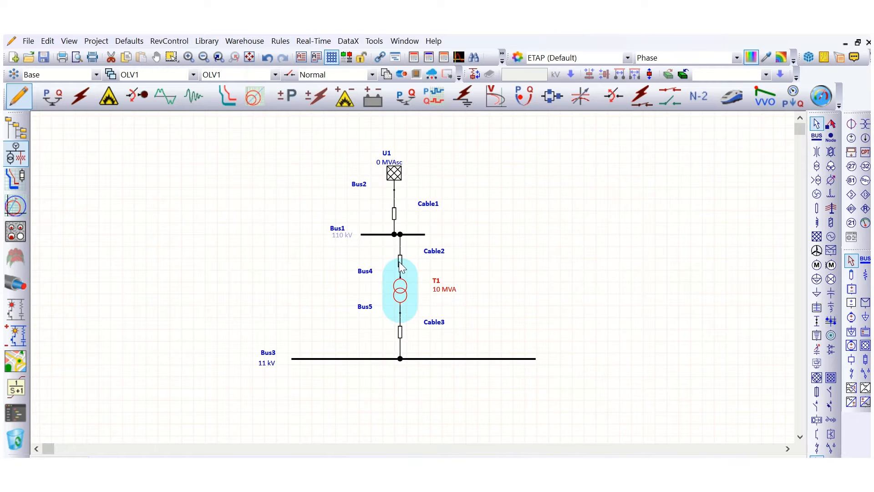
Open the editors of the cable above the transformer and of the transformer to review their data.
double_click(401, 266)
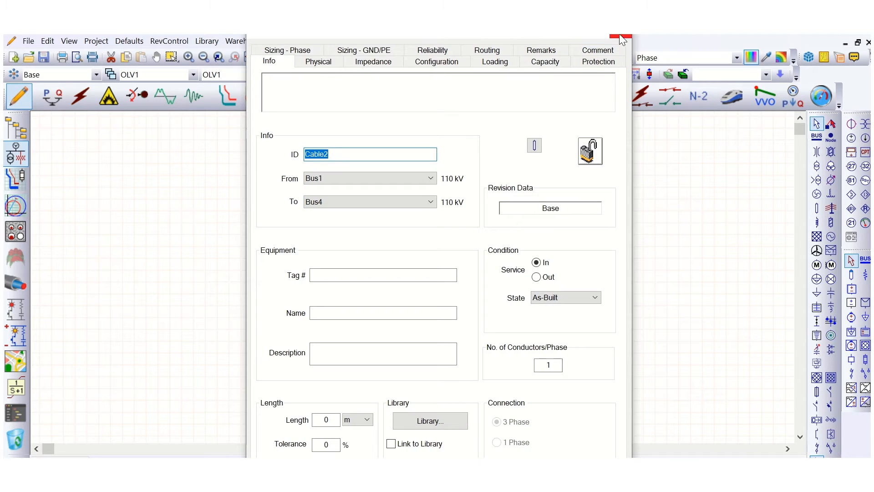
click(619, 37)
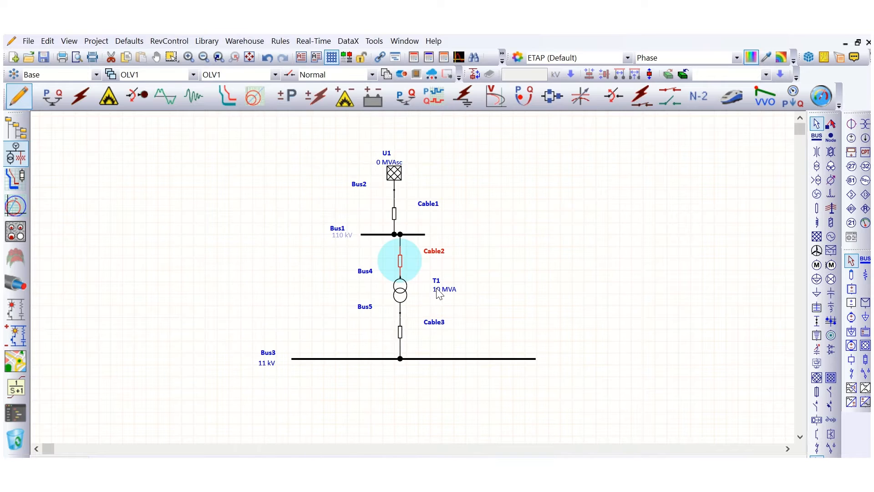
click(401, 295)
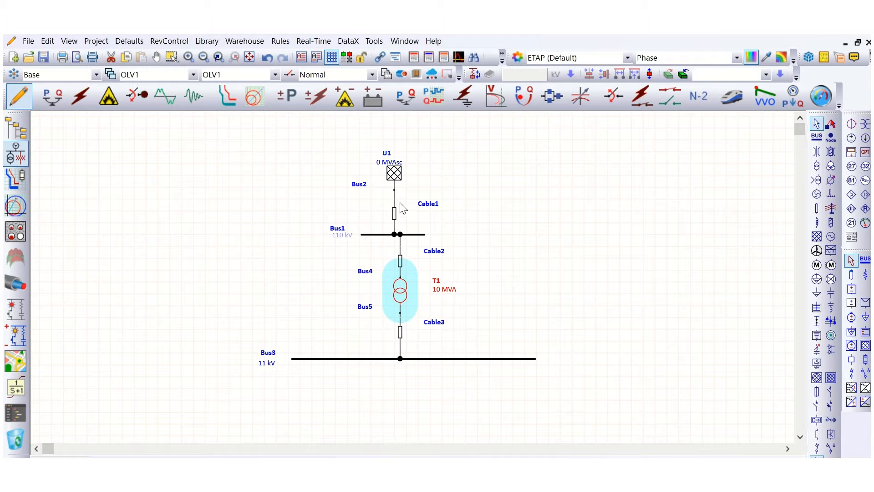
double_click(407, 286)
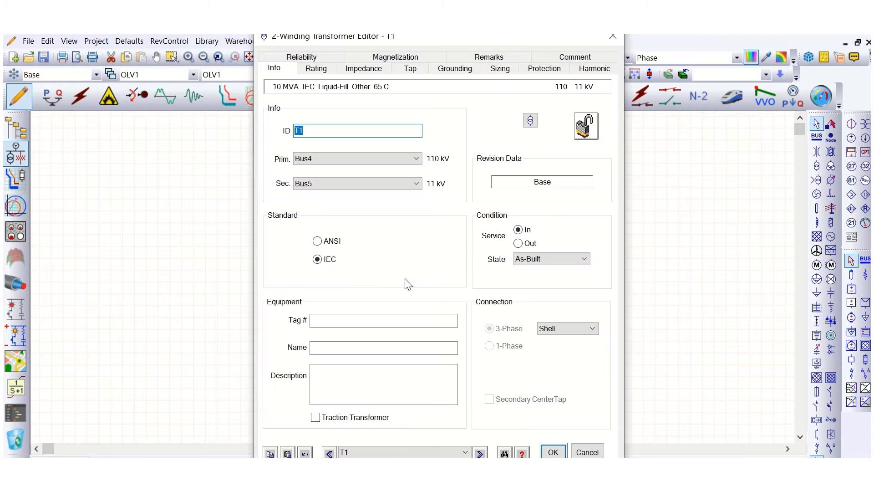
click(316, 69)
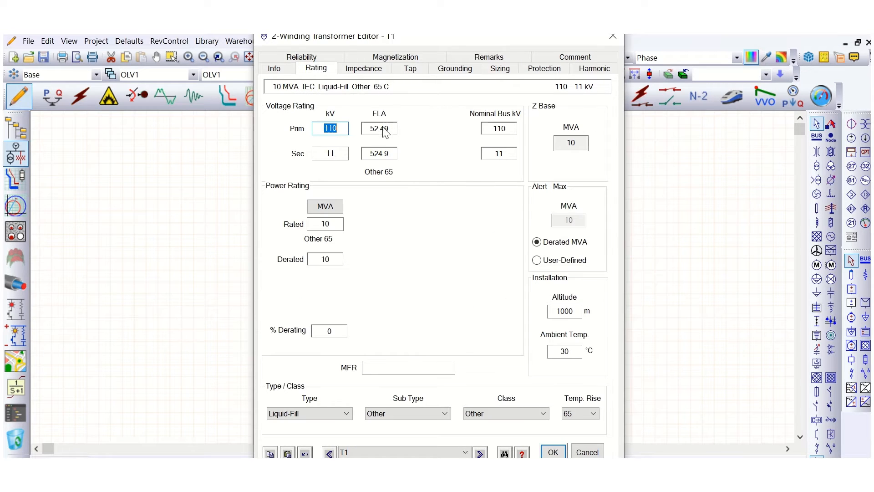
click(613, 36)
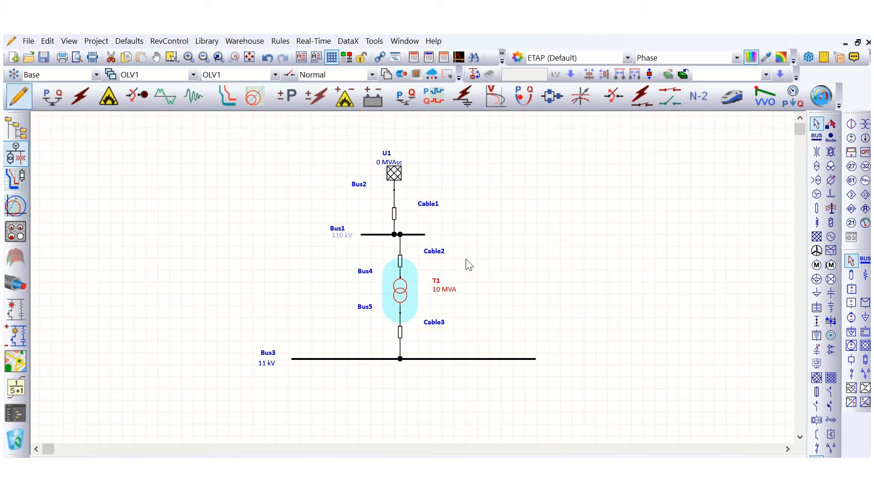
Set the length of the cable between the upper bus and the transformer to 10 m.
click(478, 260)
double_click(404, 269)
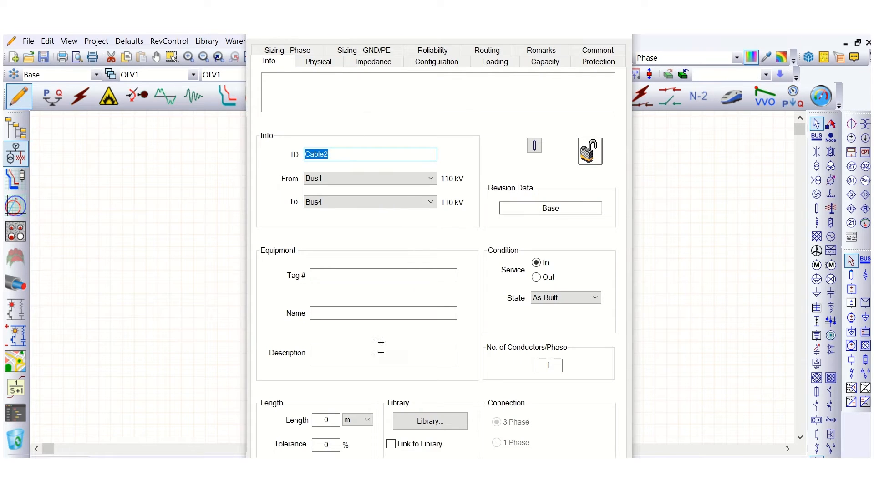
click(327, 420)
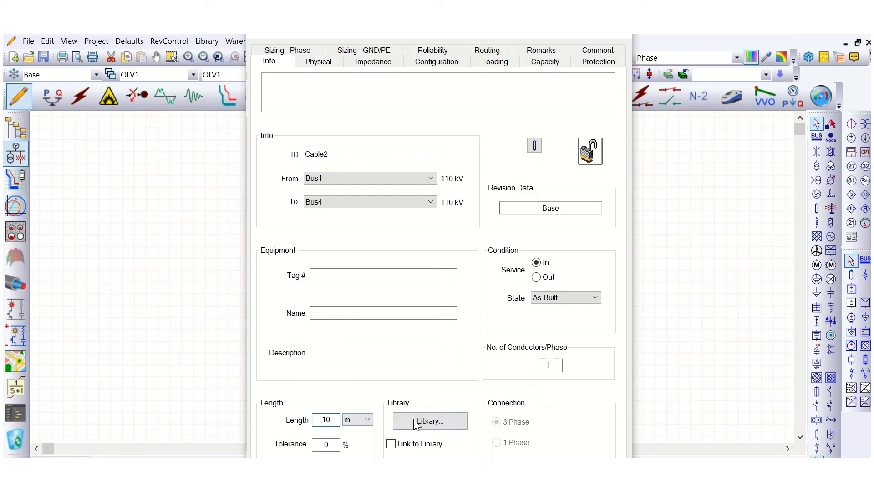
Open the cable library for the cable above the transformer and browse the cable entries.
click(436, 424)
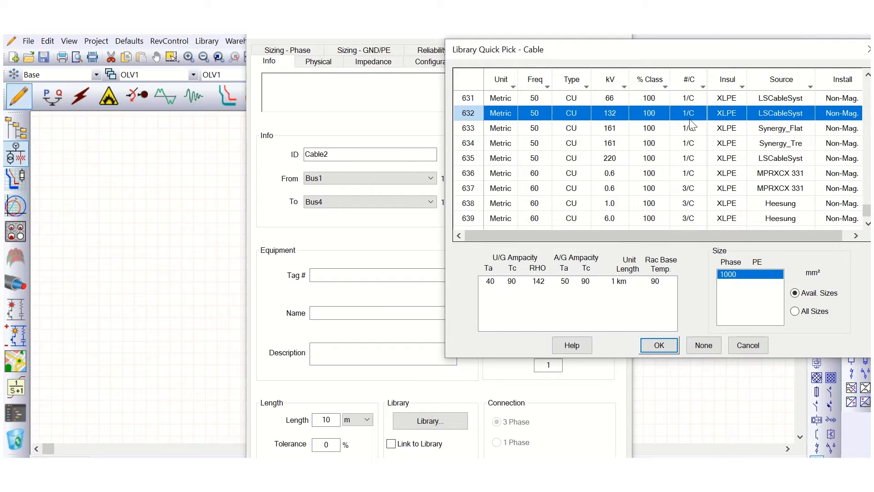
click(615, 187)
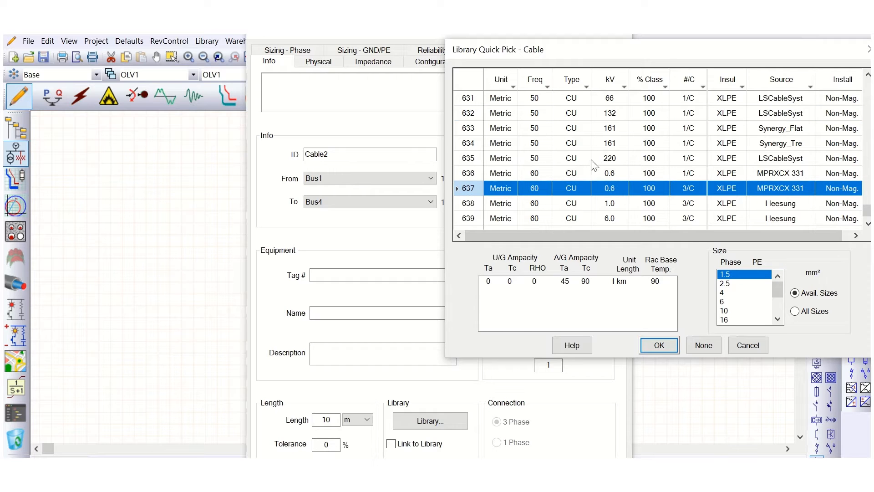
scroll(592, 164, up, 3)
click(674, 131)
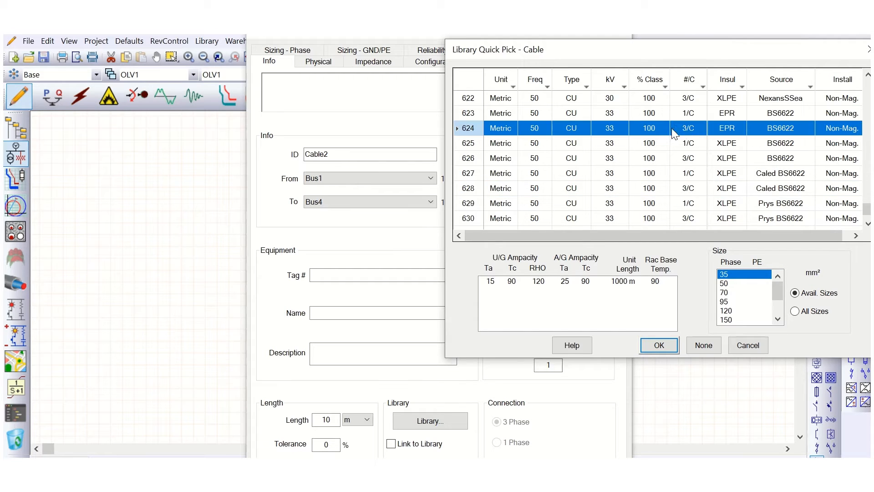
scroll(632, 168, up, 8)
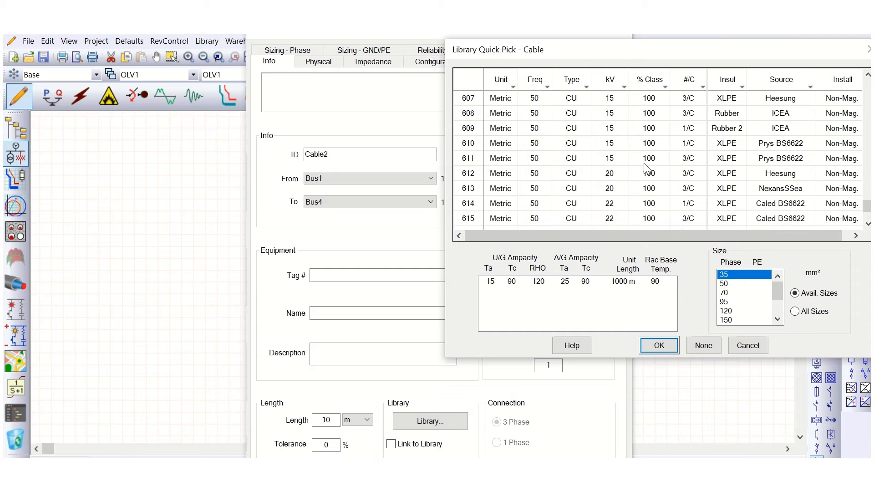
scroll(644, 163, down, 4)
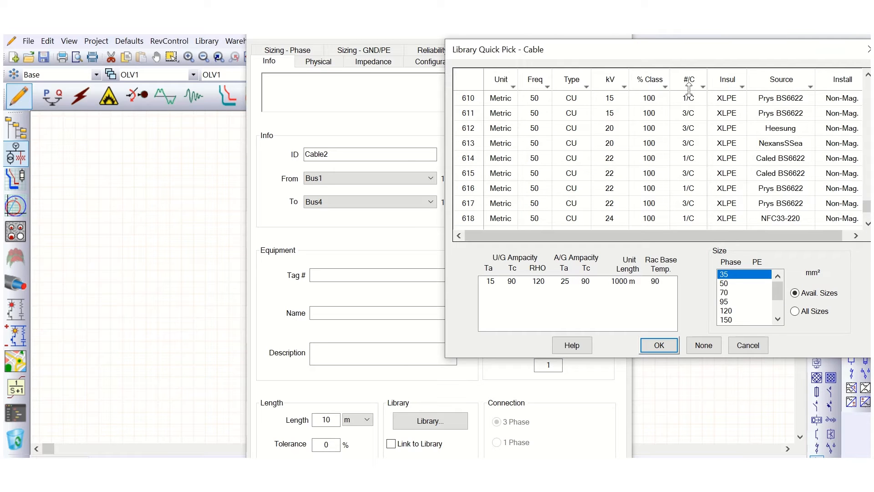
Filter the library to 115 and 132 kV, assign the 132 kV metric XLPE cable in size 750, and close the cable editor.
click(623, 87)
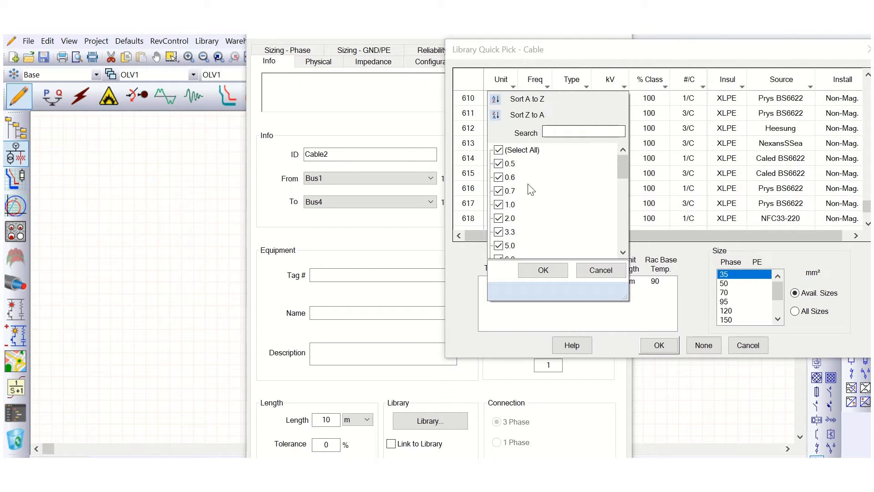
click(499, 150)
scroll(516, 207, down, 5)
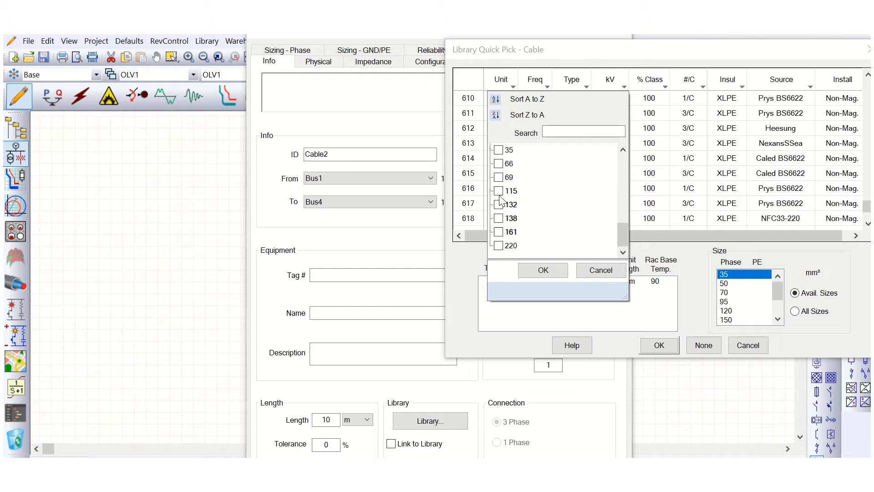
click(500, 192)
click(499, 205)
click(531, 270)
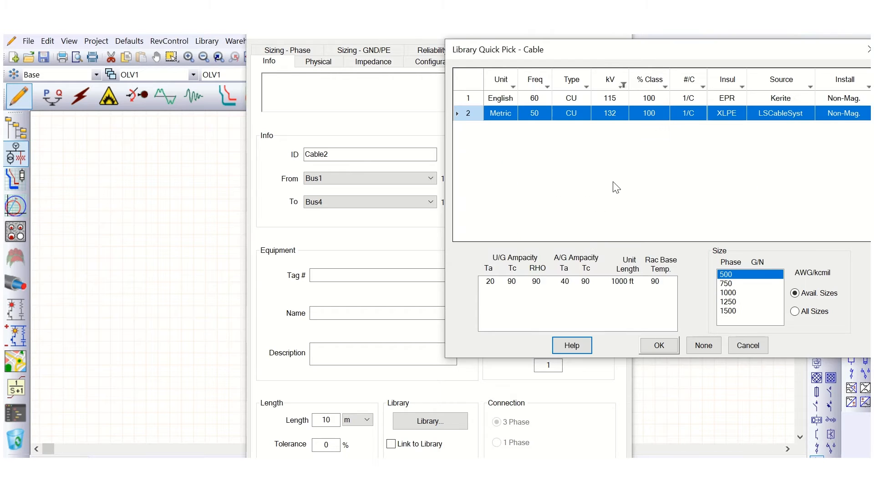
click(732, 283)
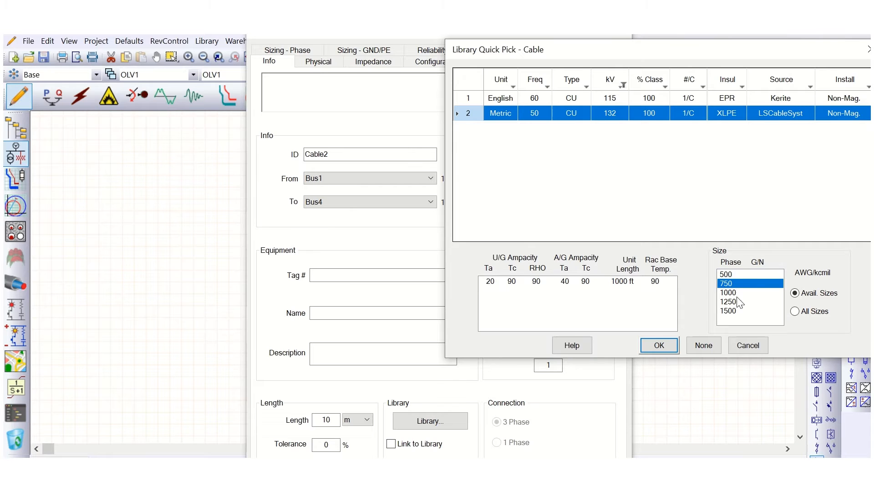
click(659, 346)
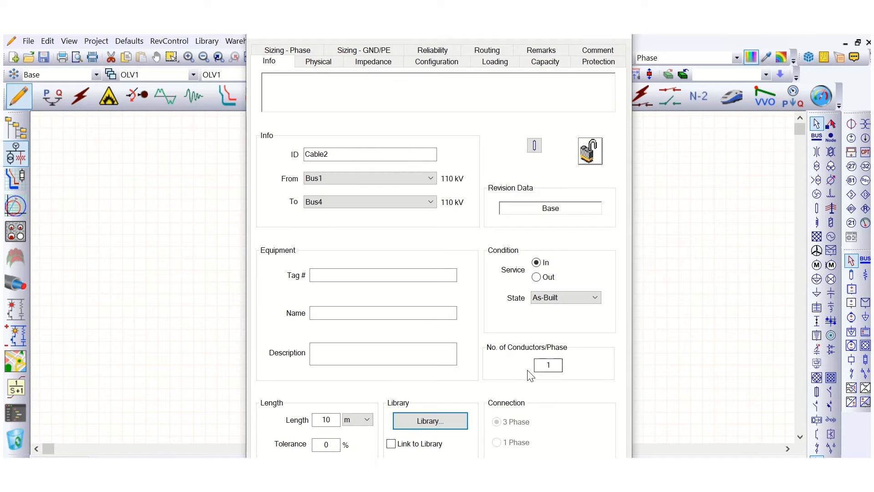
double_click(556, 366)
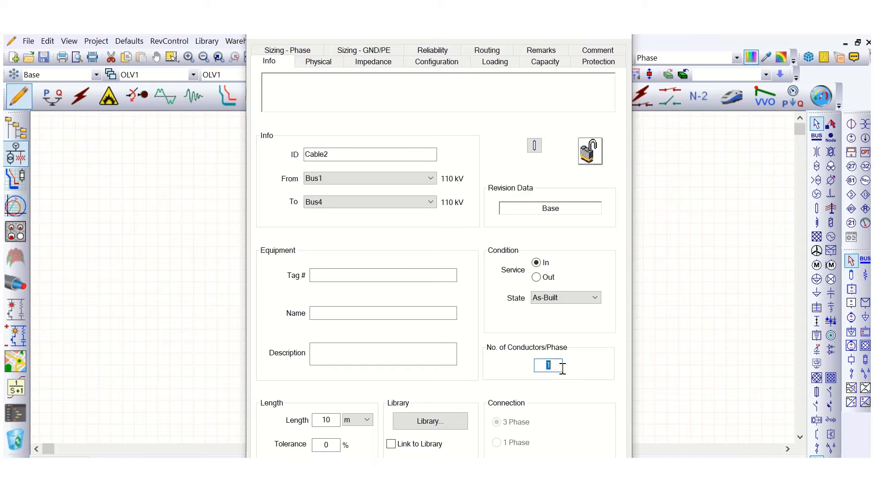
click(559, 365)
click(548, 474)
click(525, 301)
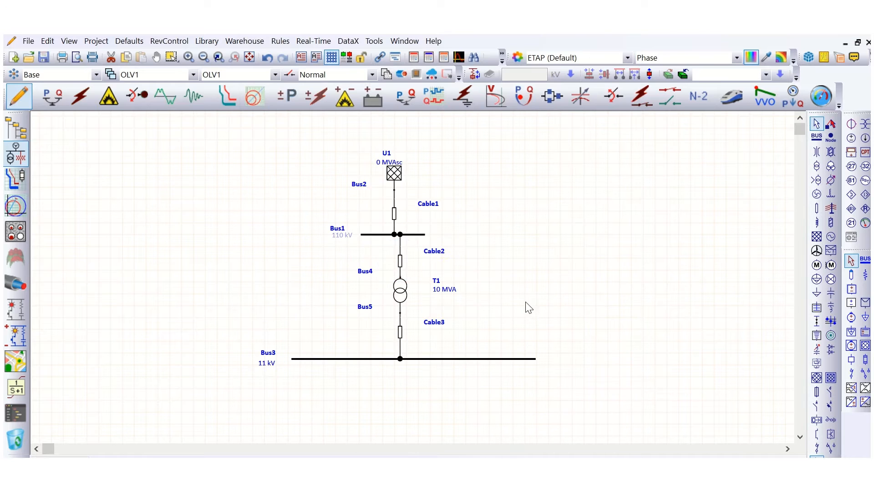
Open the editor of the cable below the transformer and set its length to 20 m.
double_click(401, 339)
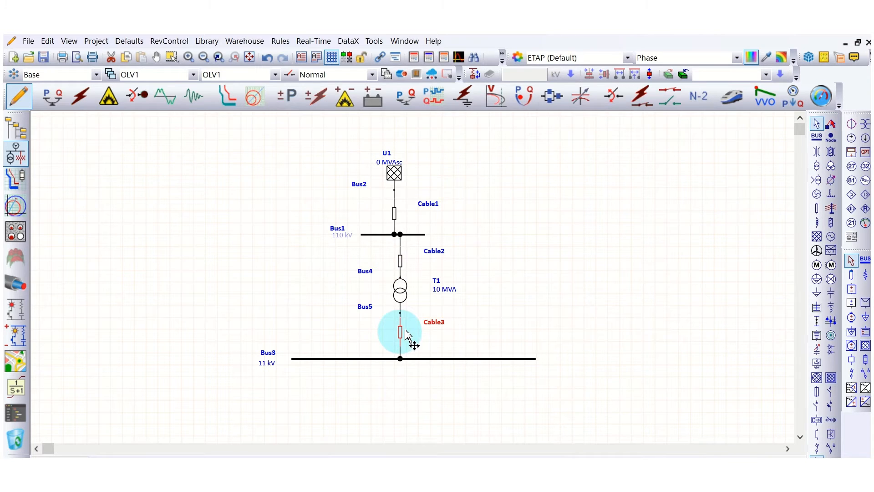
click(324, 68)
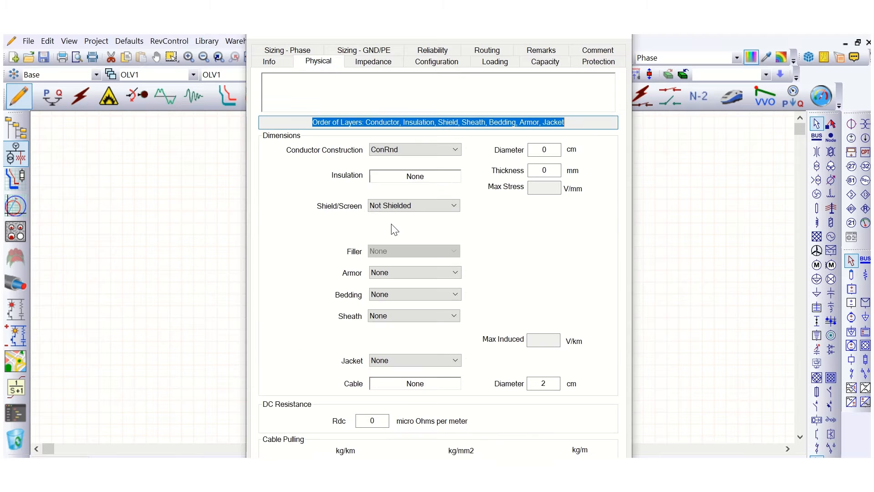
click(363, 67)
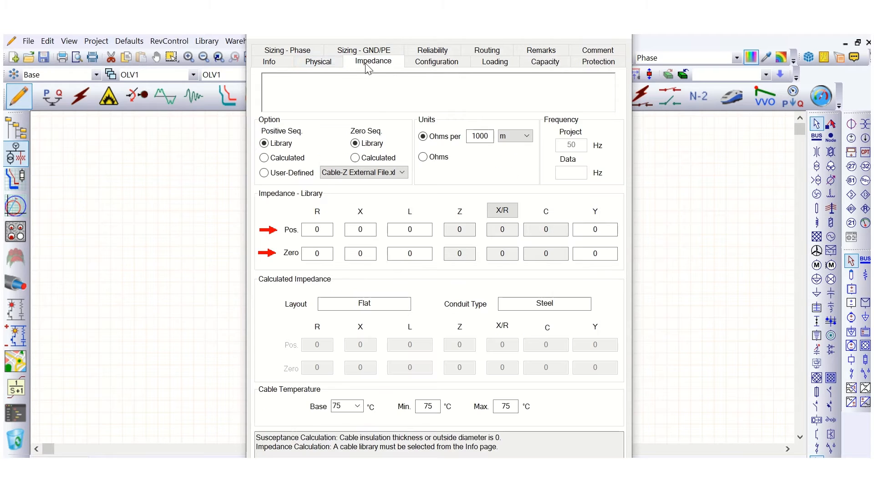
click(272, 67)
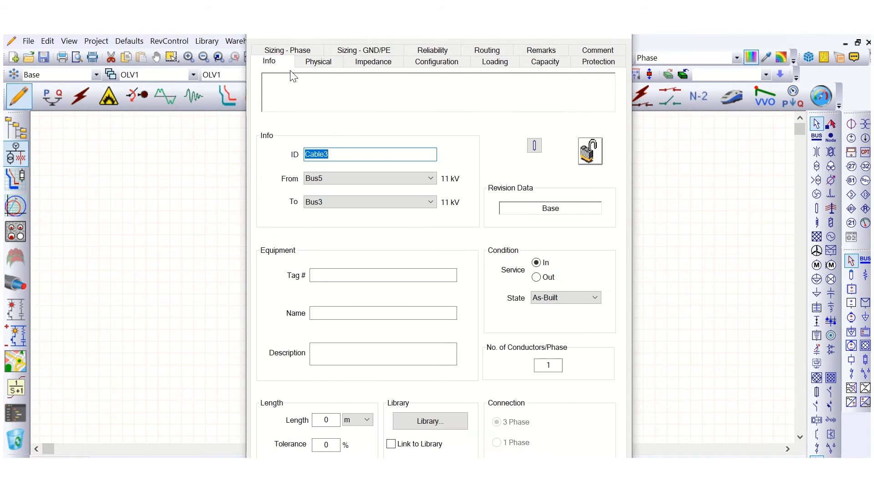
click(319, 419)
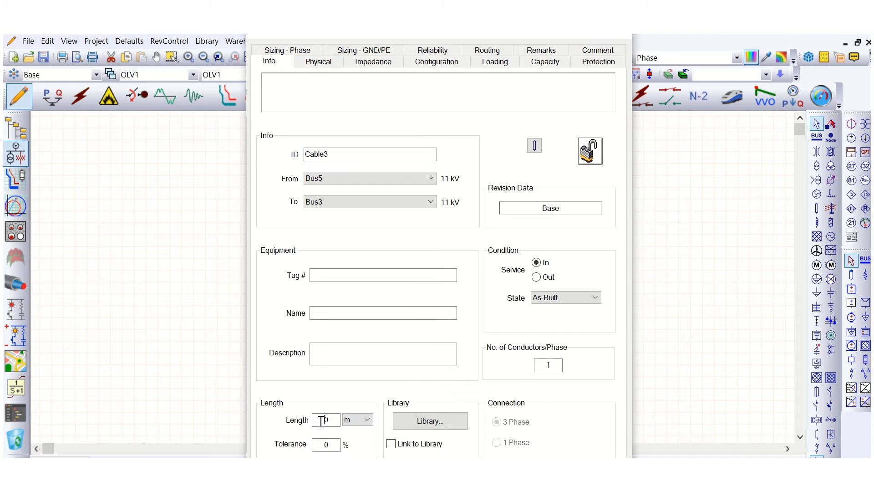
text(2)
Assign the 11 kV 3/C copper XLPE BS6622 cable from the library with a 240 mm² size.
click(430, 421)
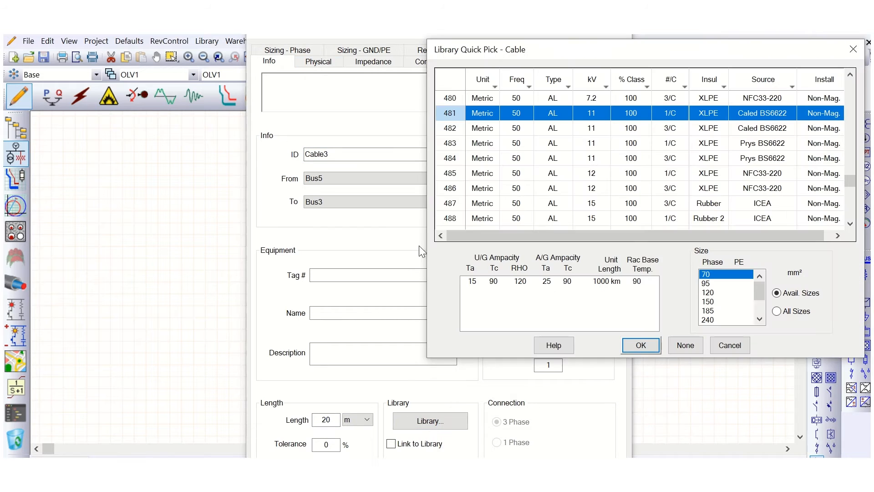
scroll(597, 150, down, 8)
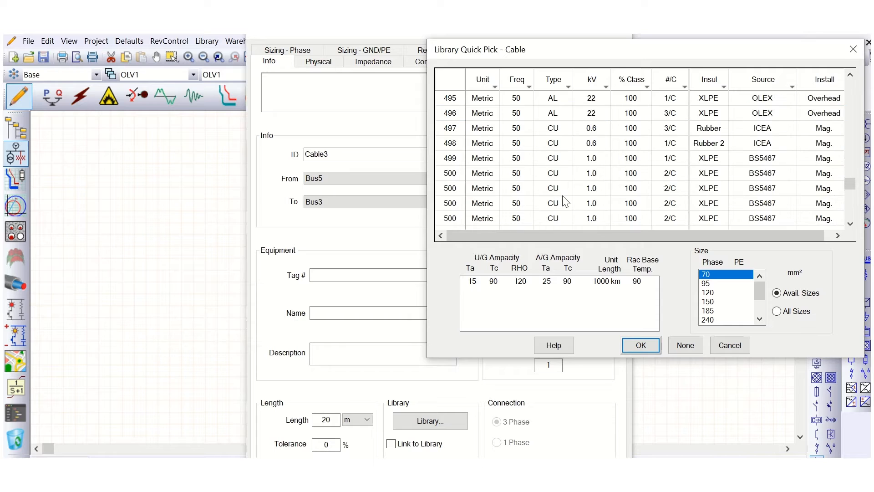
click(630, 173)
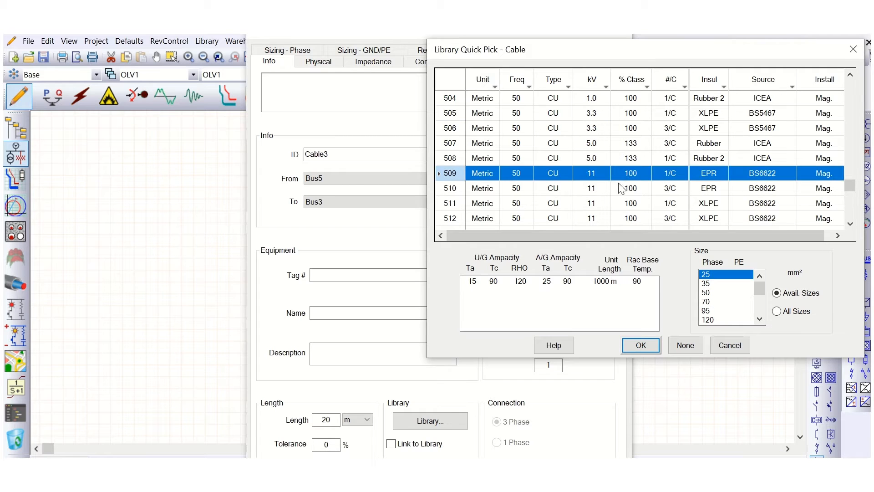
scroll(622, 194, down, 1)
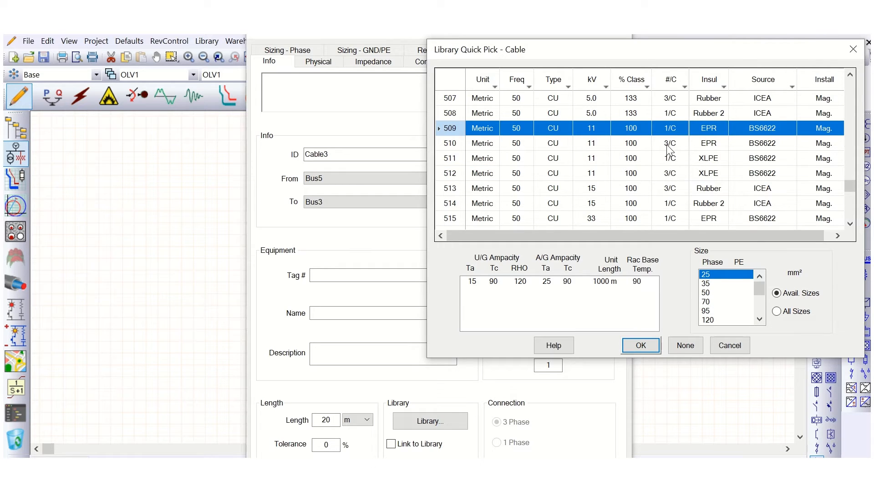
click(666, 145)
click(636, 178)
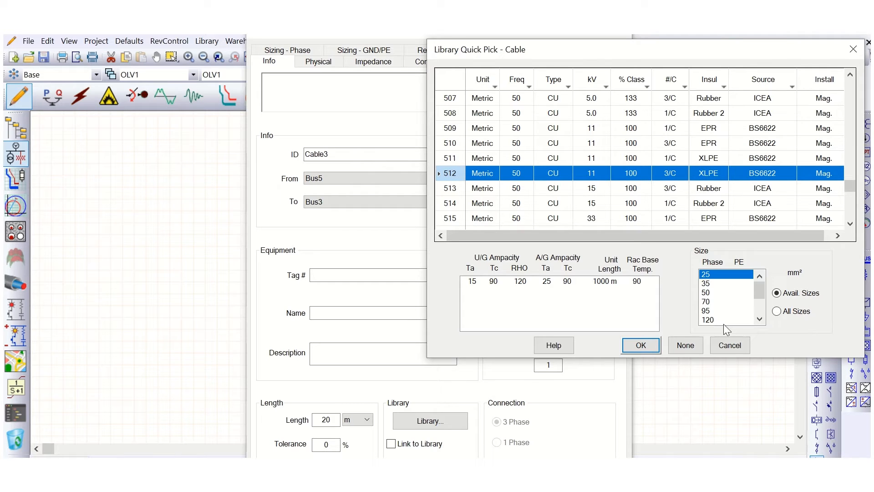
scroll(724, 310, down, 2)
click(709, 302)
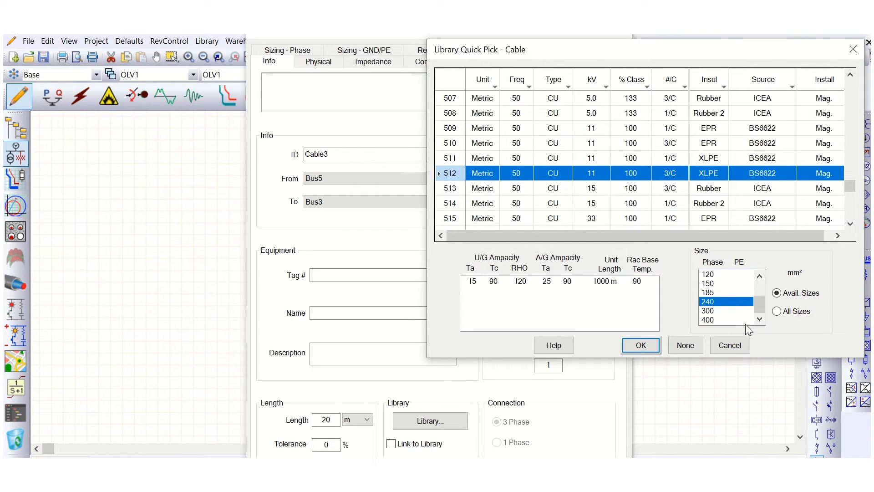
click(643, 347)
Set the cable's conductors per phase to 3, review its impedance data, and close the editor.
double_click(560, 365)
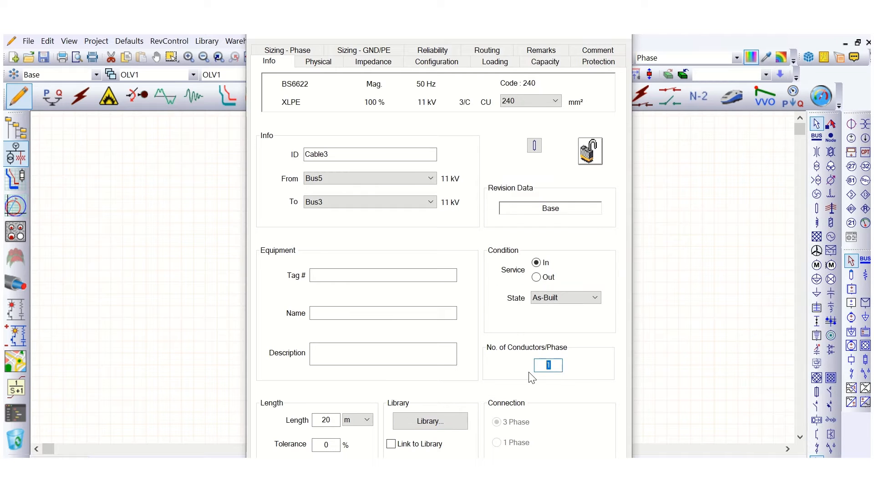
text(3)
click(375, 64)
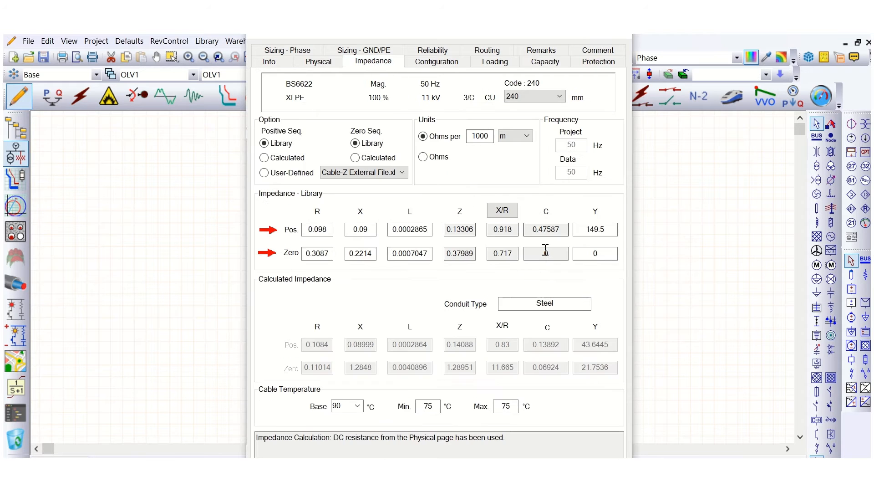
click(544, 476)
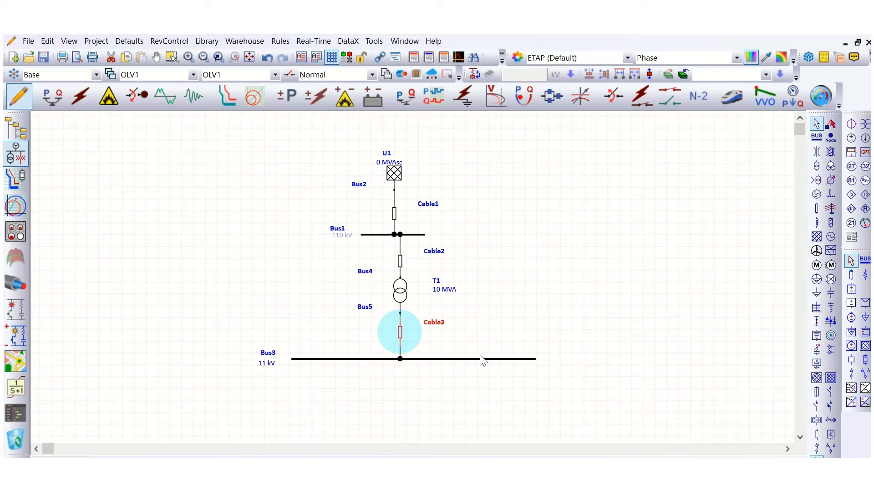
Place a static load below the 11 kV bus and connect it to the bus.
click(556, 263)
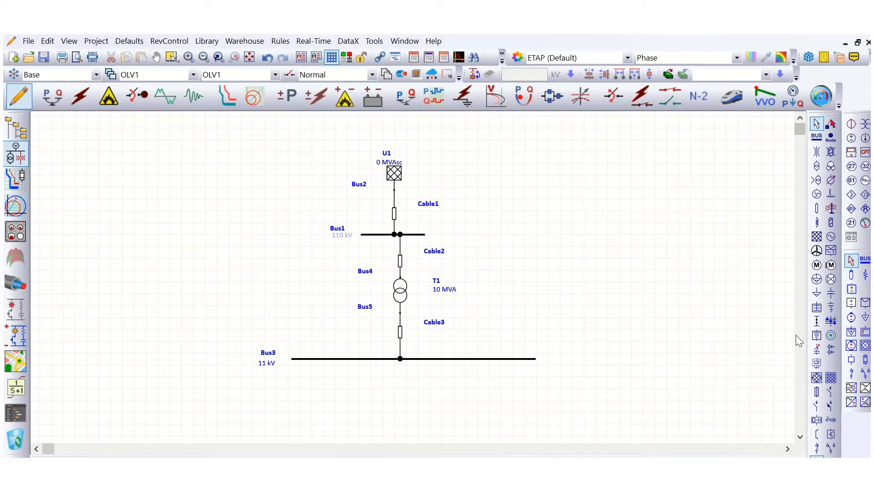
click(819, 295)
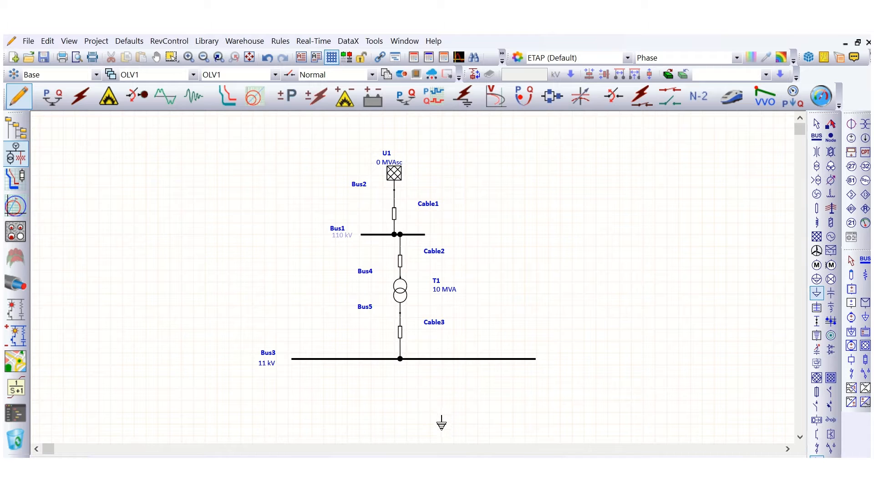
click(442, 423)
drag(442, 417, 442, 360)
Insert a cable into the connection between the load and the 11 kV bus.
click(675, 317)
click(817, 208)
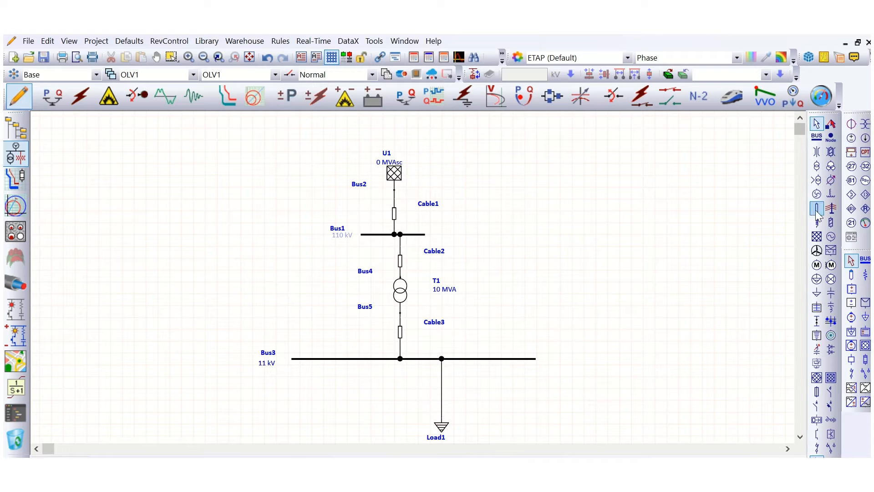
click(448, 390)
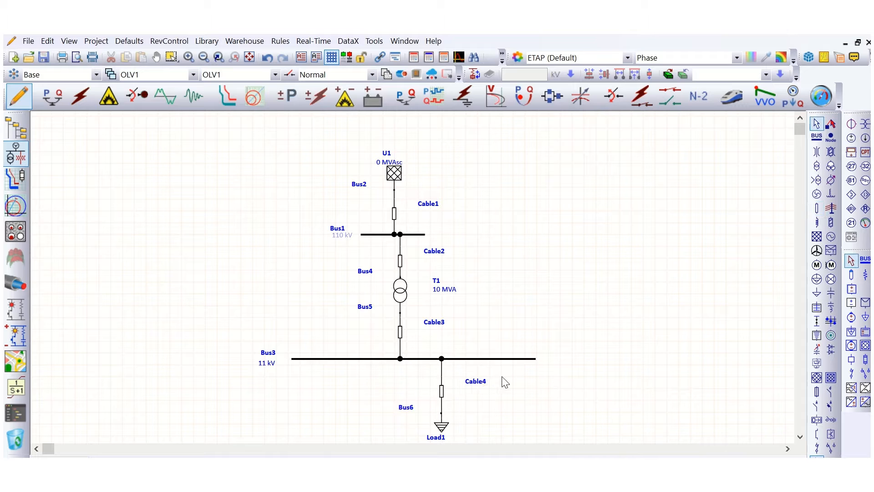
Open the load's editor, set its rating to 3 MVA, and close it.
click(444, 436)
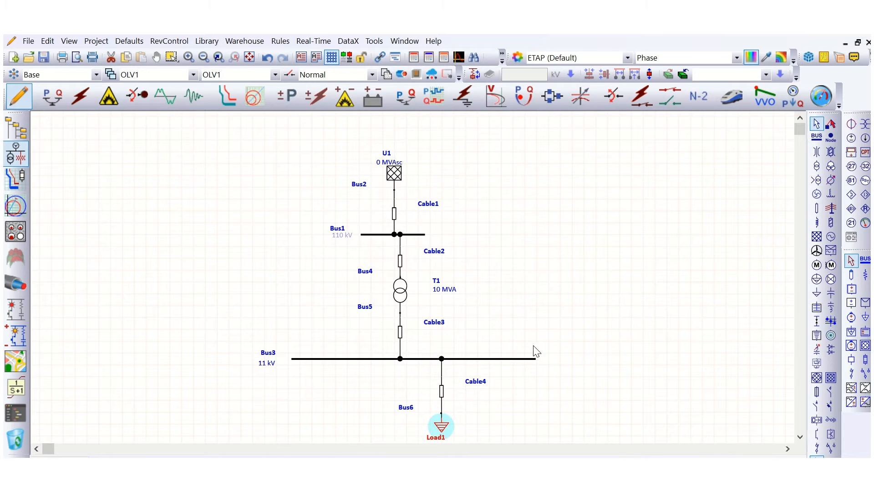
click(309, 65)
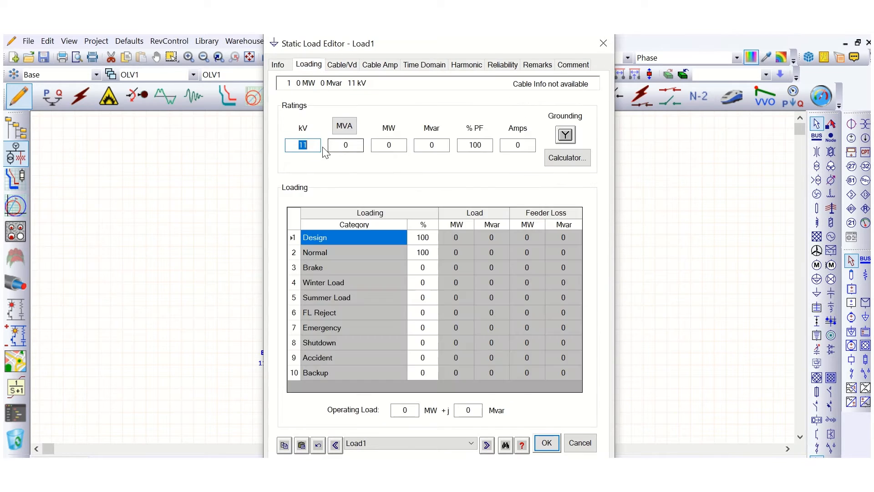
click(347, 144)
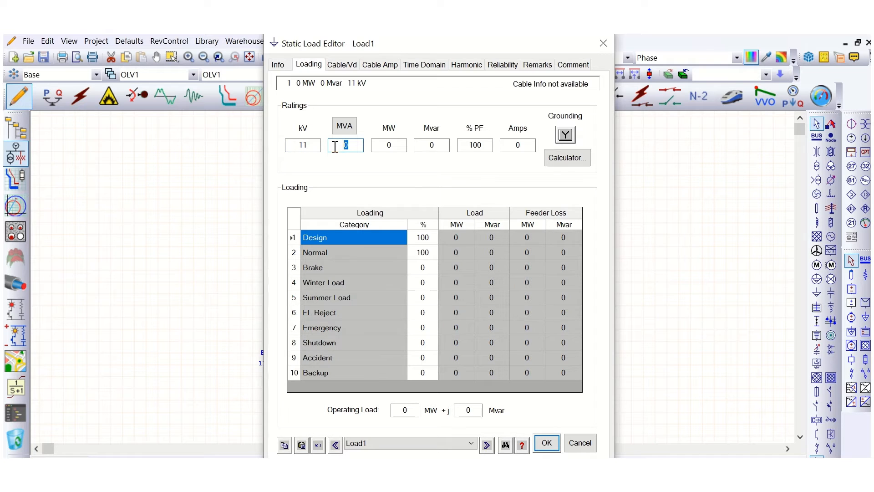
text(3)
click(393, 165)
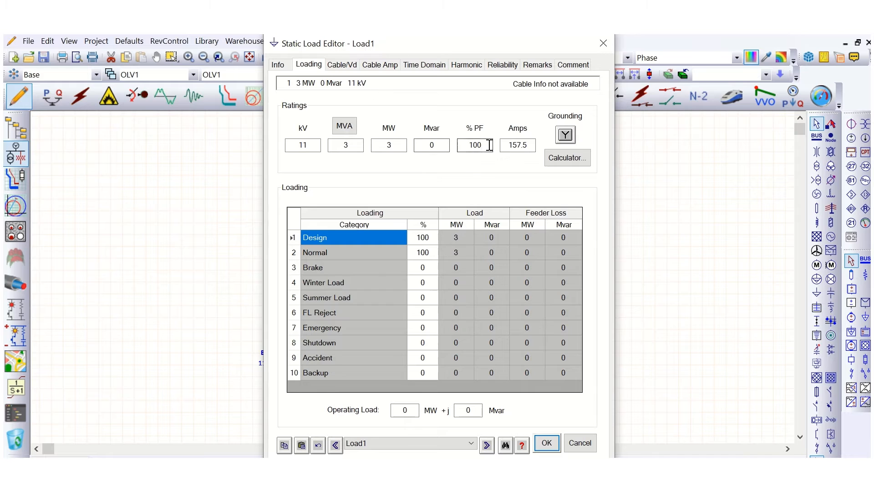
click(460, 145)
click(547, 443)
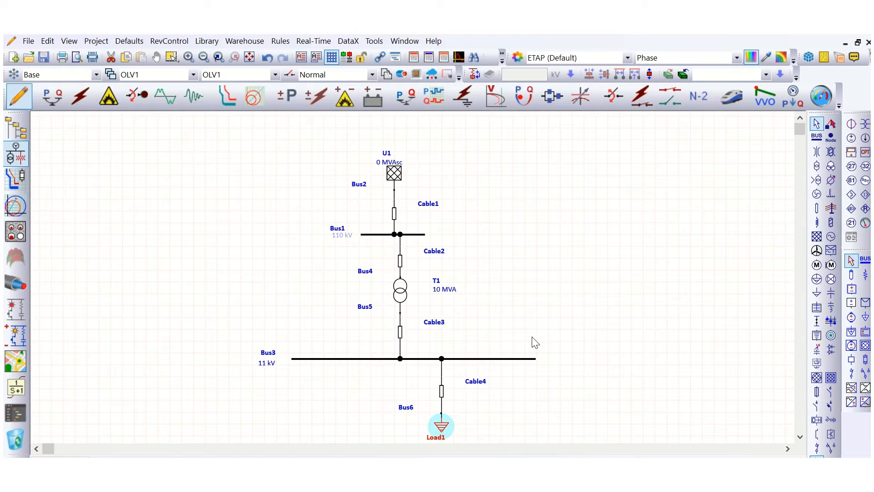
Open the load feeder cable's editor and set its length to 20 m.
double_click(443, 393)
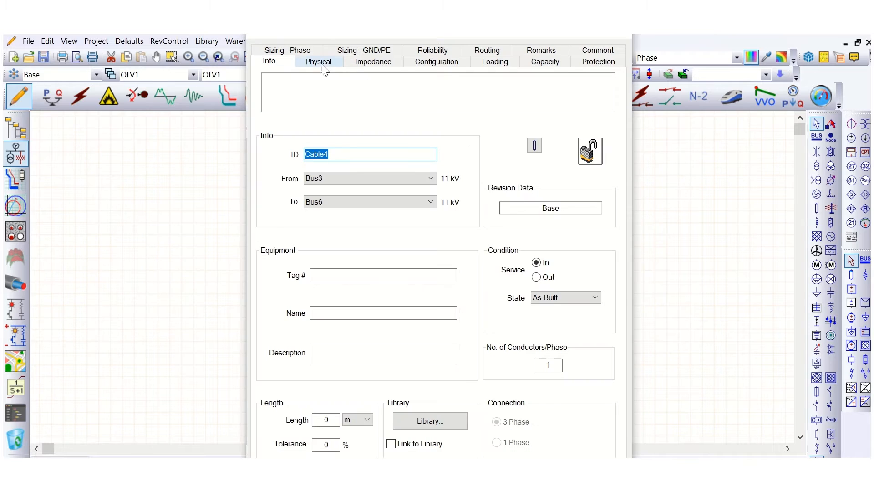
click(325, 419)
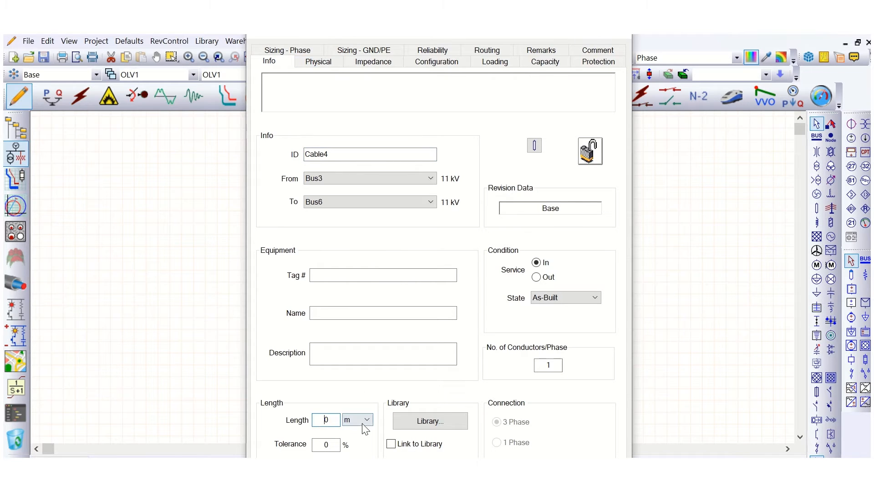
text(2)
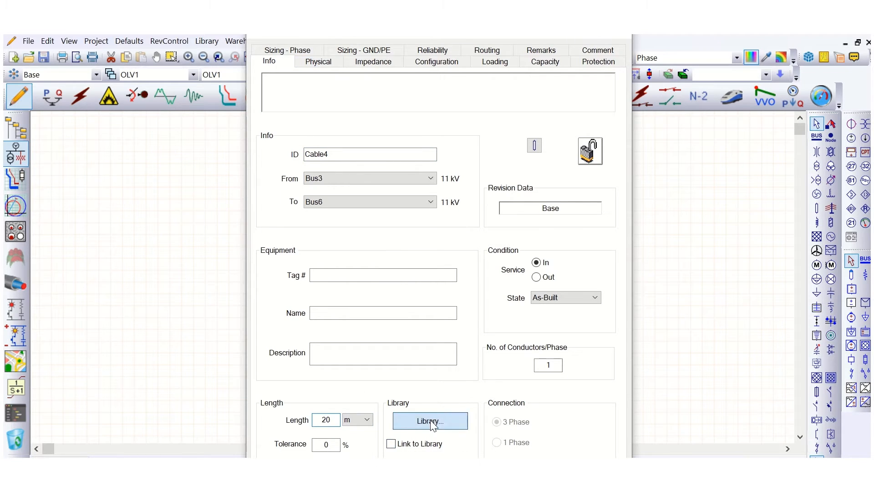
Assign the 11 kV three-core XLPE BS6622 copper cable, size 95 mm², from the cable library and close the editor.
click(430, 421)
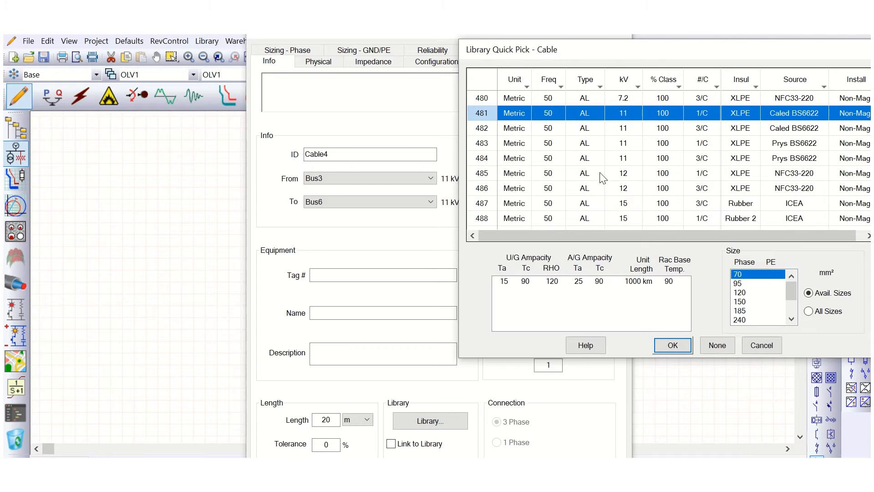
scroll(603, 177, up, 12)
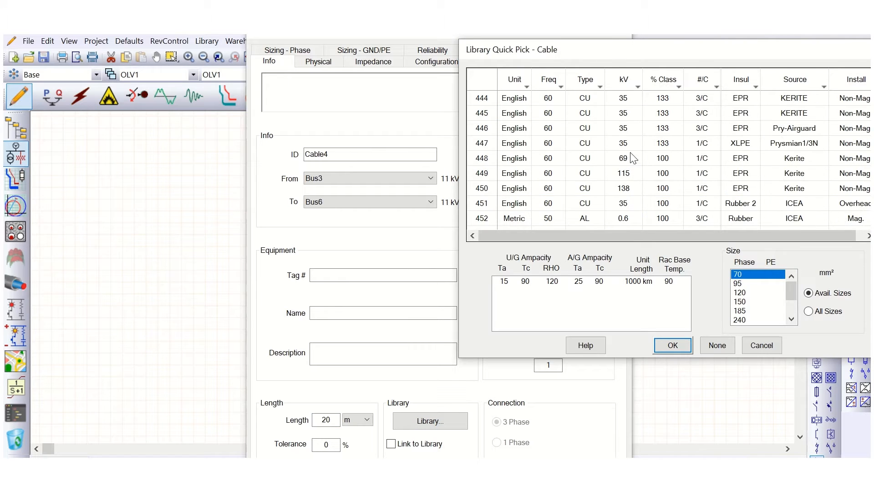
click(623, 143)
scroll(636, 186, up, 13)
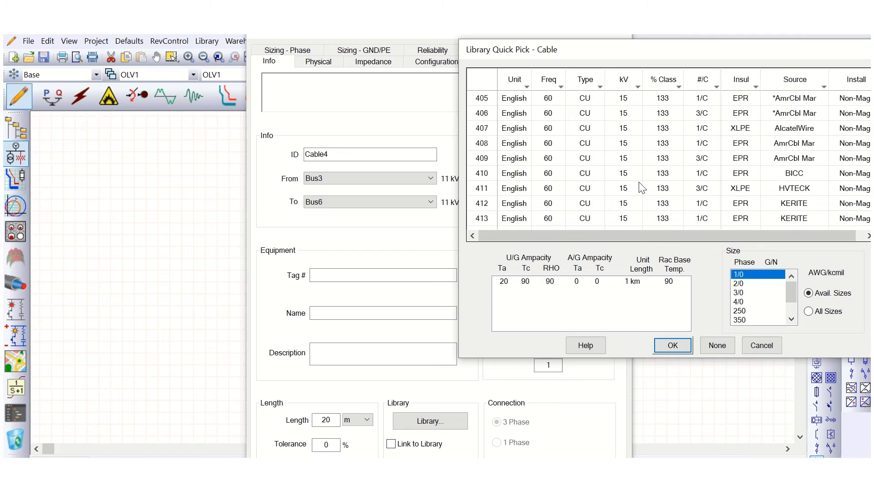
scroll(642, 187, up, 15)
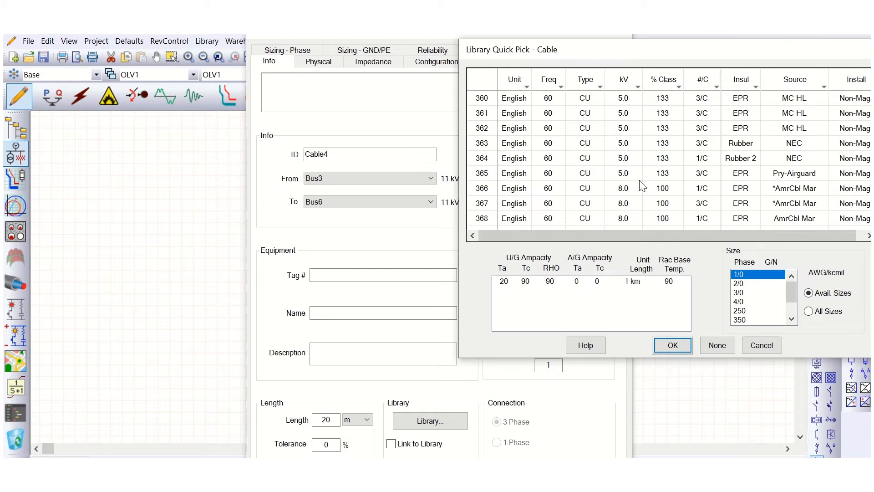
scroll(642, 187, up, 8)
scroll(635, 185, down, 18)
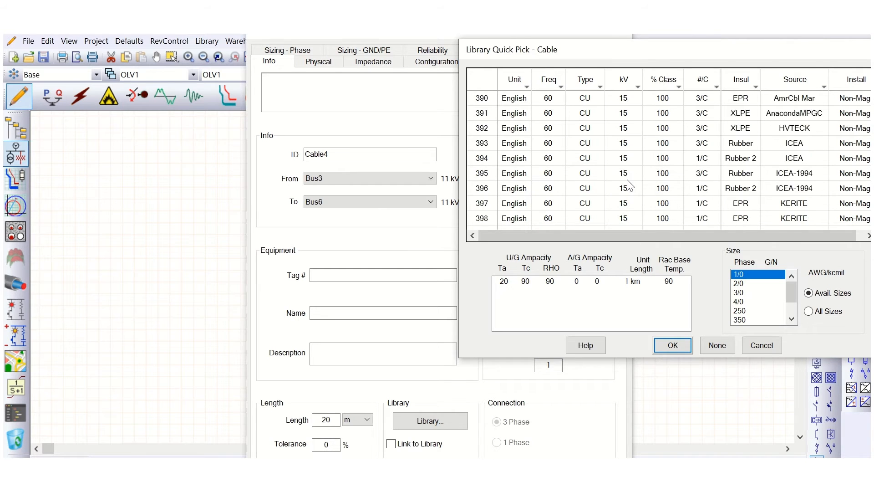
scroll(628, 184, down, 20)
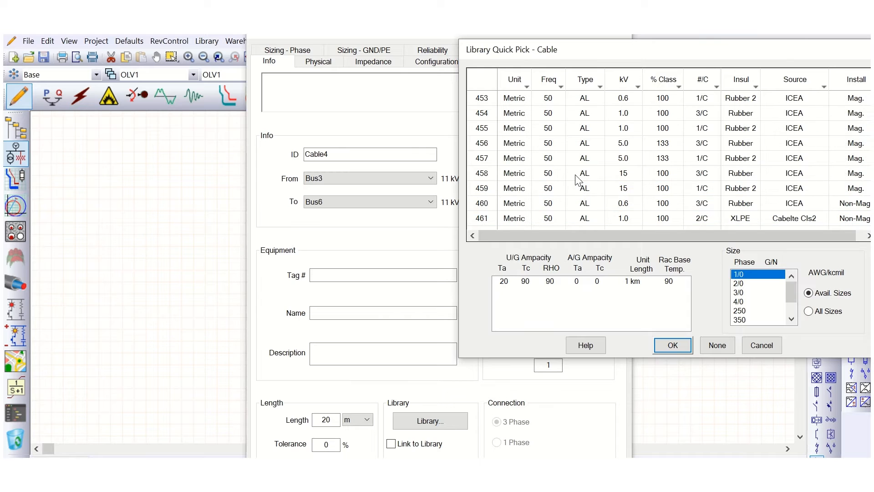
scroll(577, 178, down, 16)
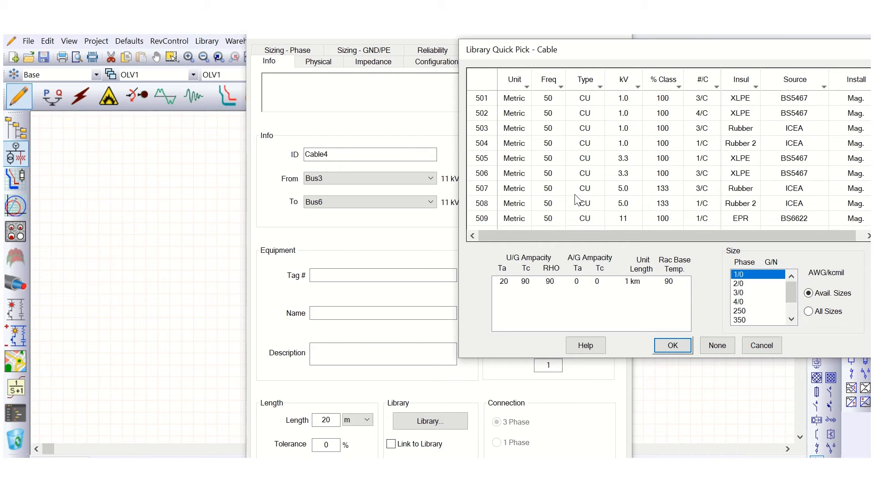
scroll(592, 198, down, 1)
click(633, 179)
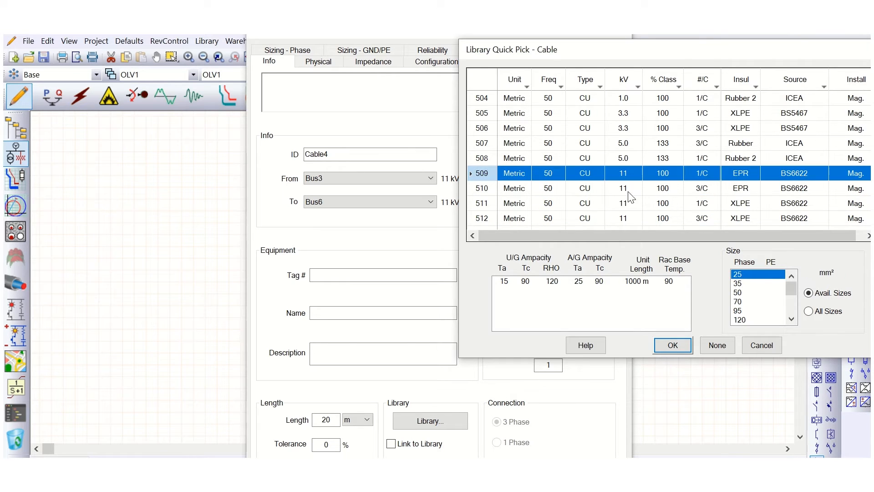
click(633, 189)
click(669, 218)
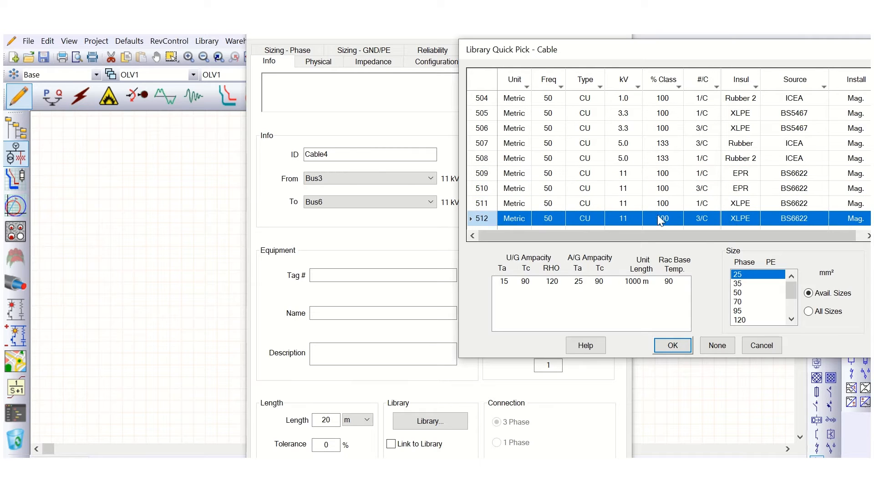
scroll(696, 211, down, 1)
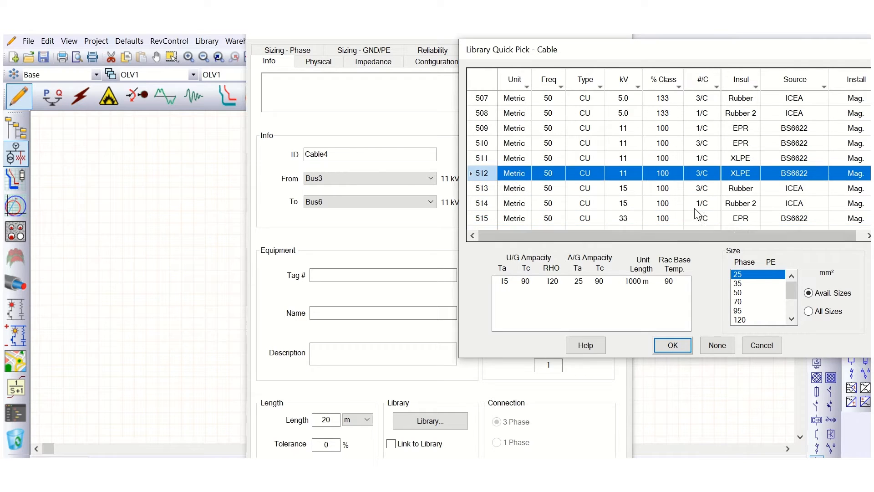
click(747, 313)
scroll(767, 305, down, 1)
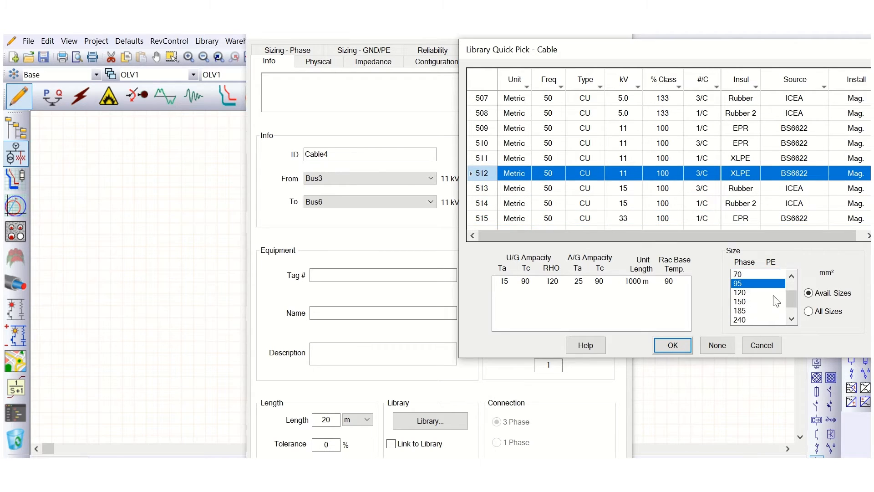
click(673, 345)
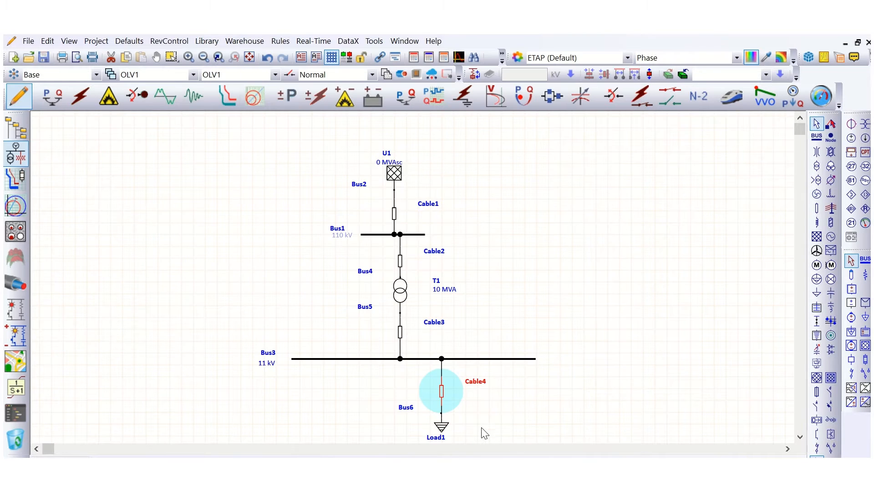
click(572, 286)
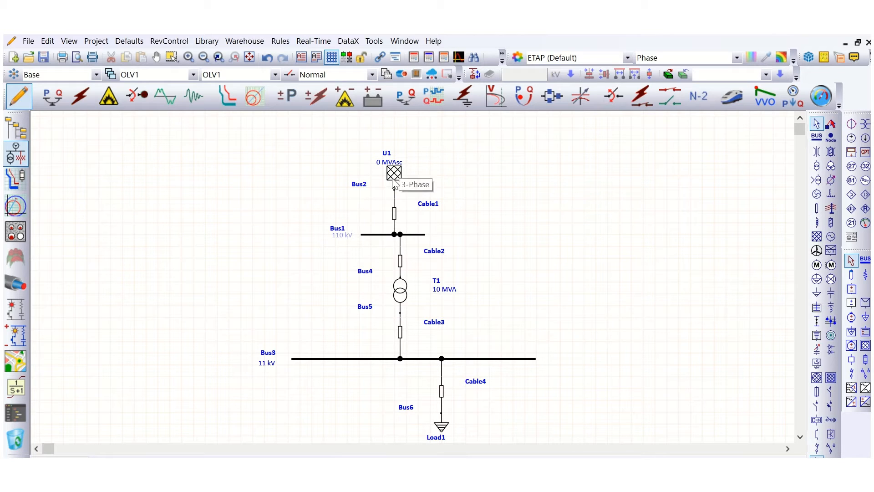
click(366, 234)
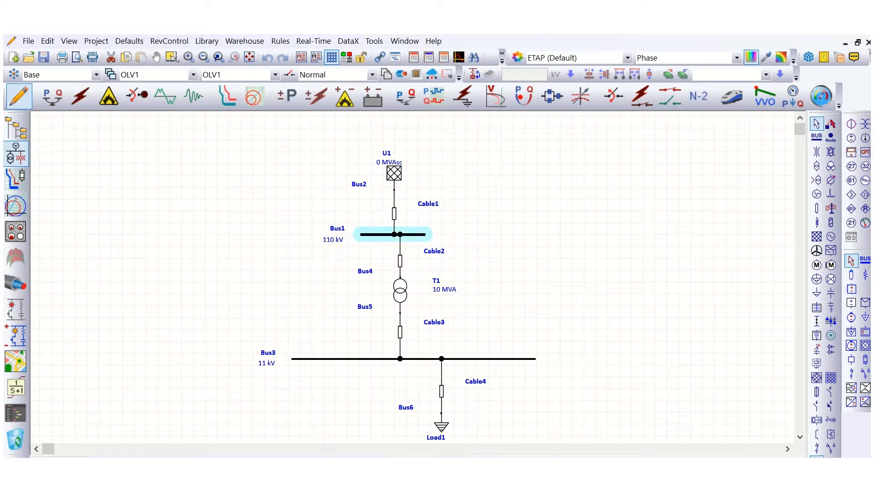
click(341, 245)
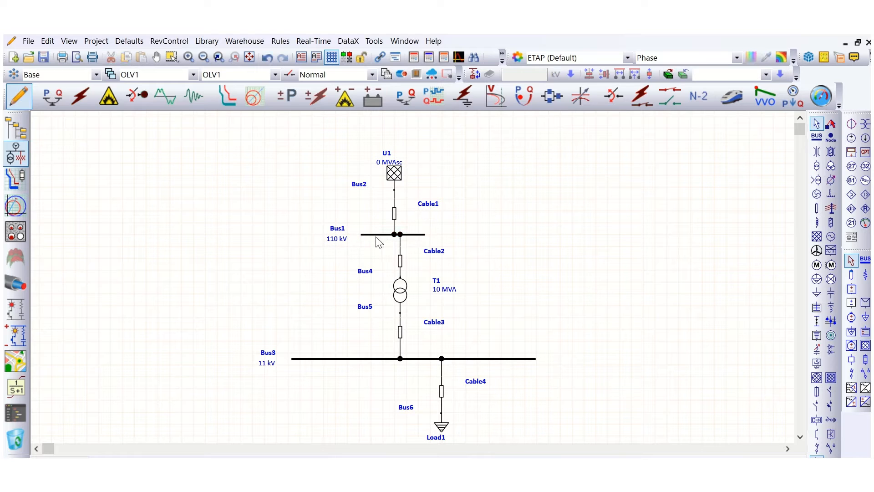
click(430, 239)
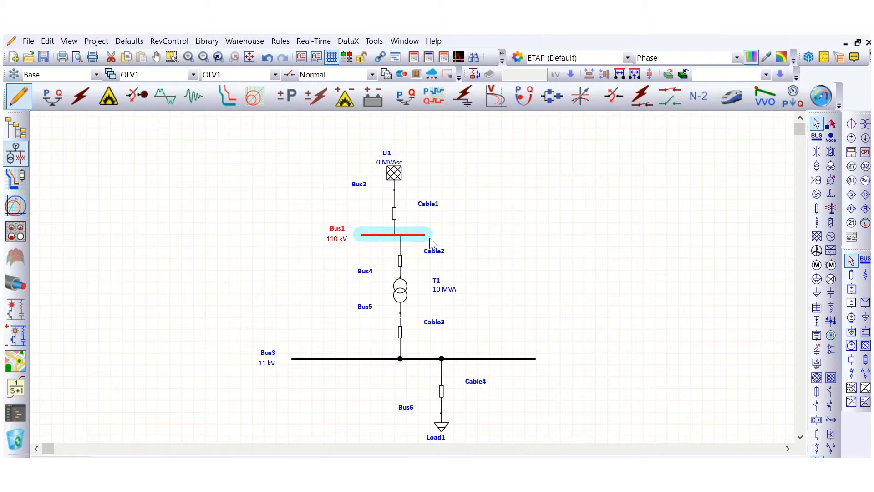
click(401, 297)
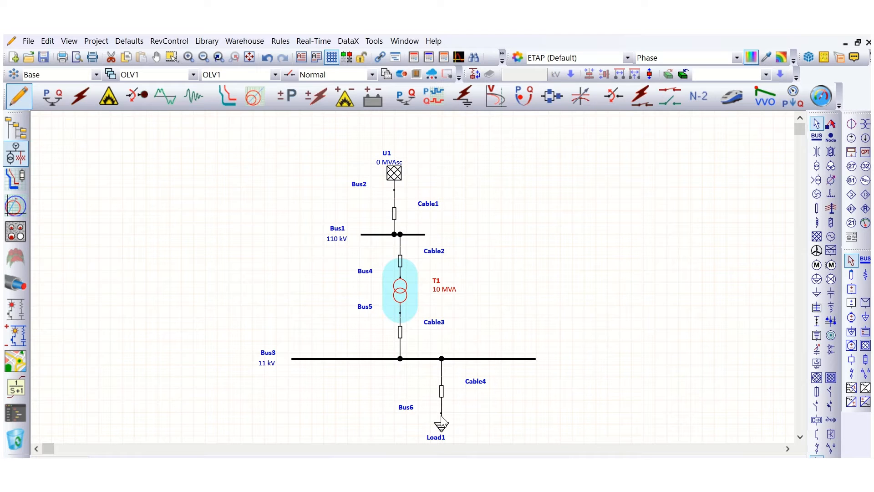
click(446, 429)
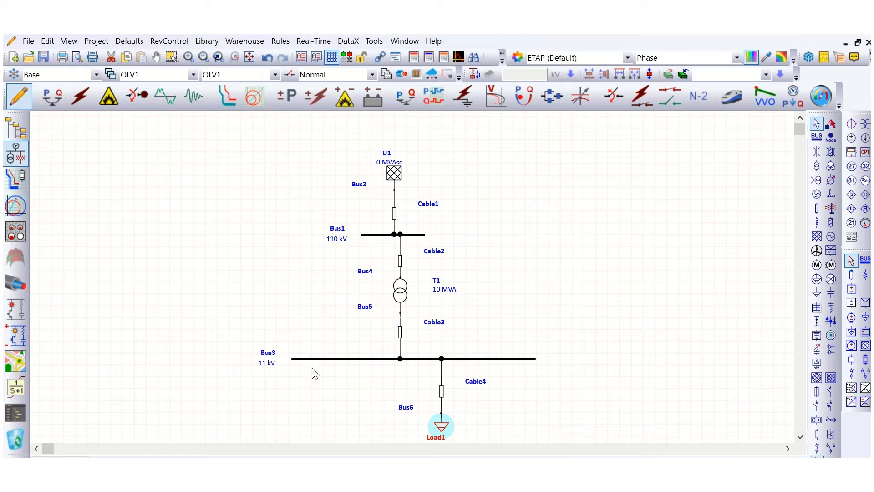
click(800, 437)
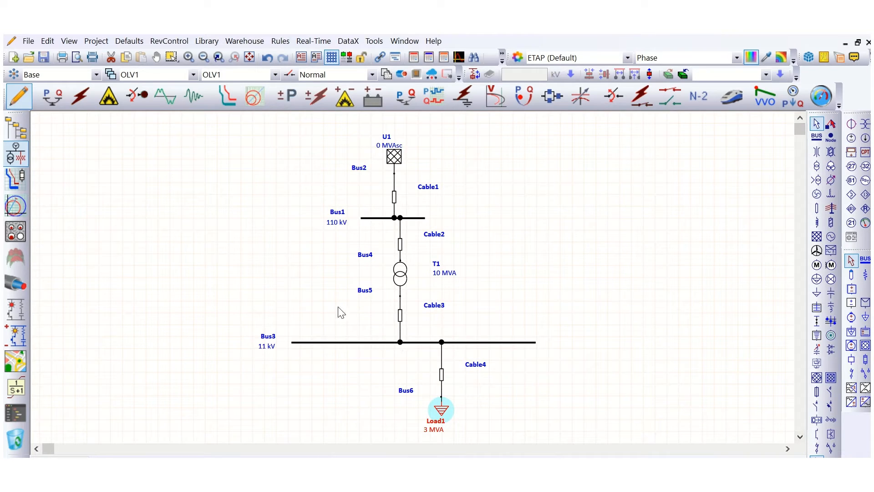
click(267, 277)
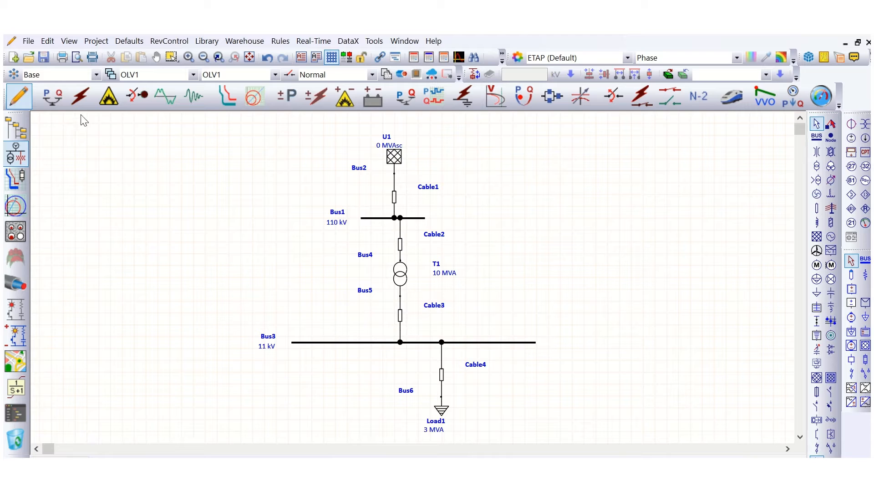
Switch to load flow analysis mode and review the LF study case's loading and adjustment settings.
click(59, 103)
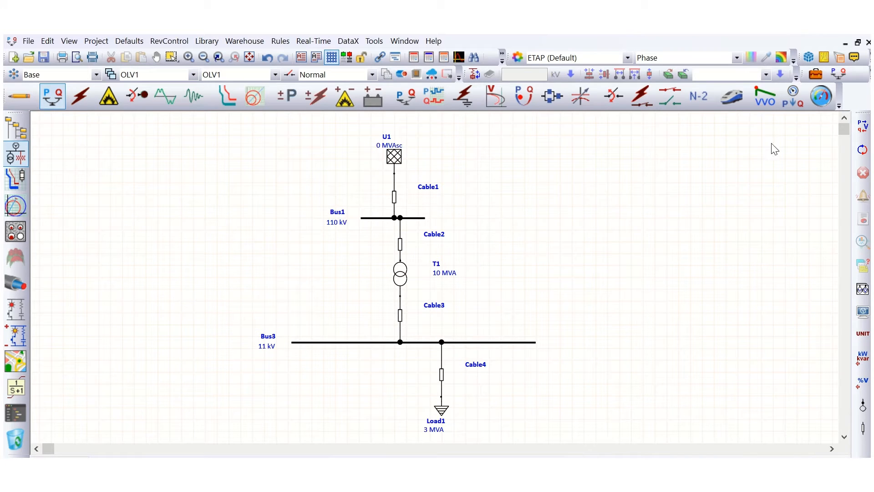
click(815, 74)
click(286, 91)
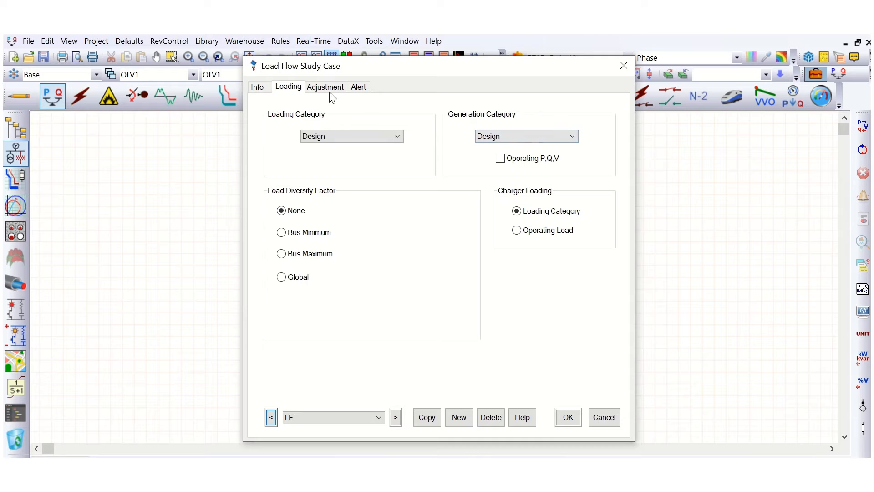
click(329, 93)
click(284, 90)
click(575, 424)
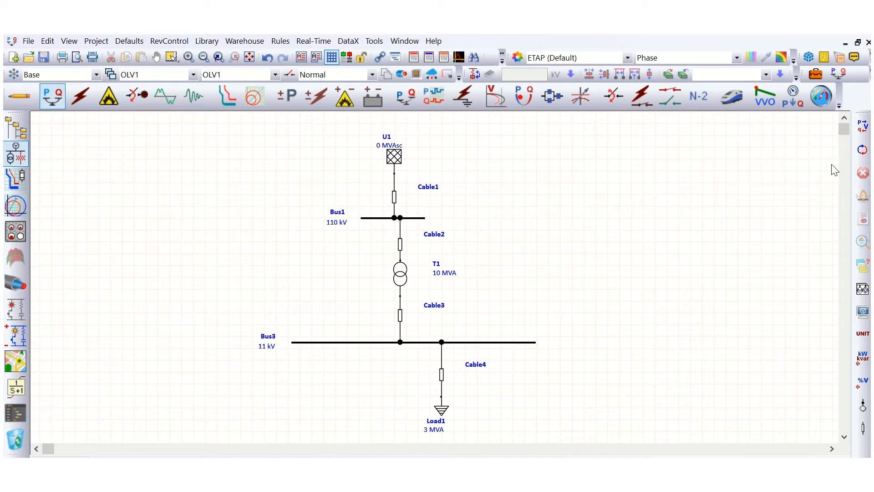
Run the load flow with the default output file name.
click(862, 127)
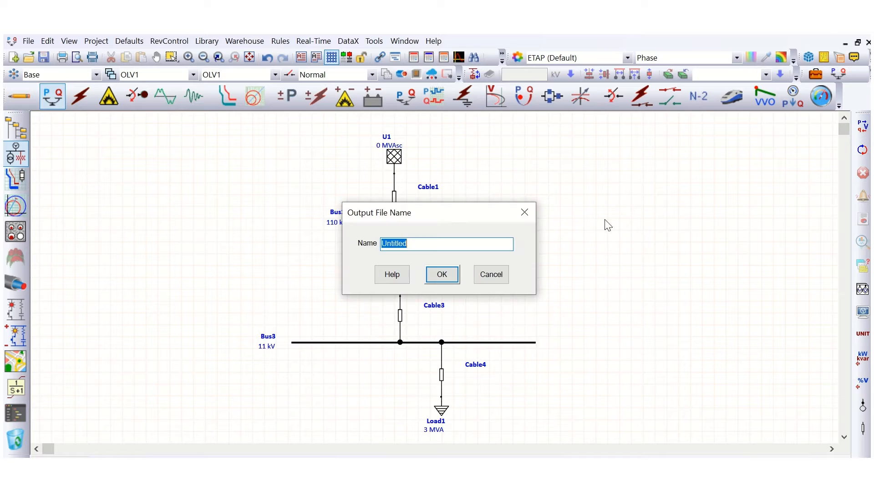
click(441, 274)
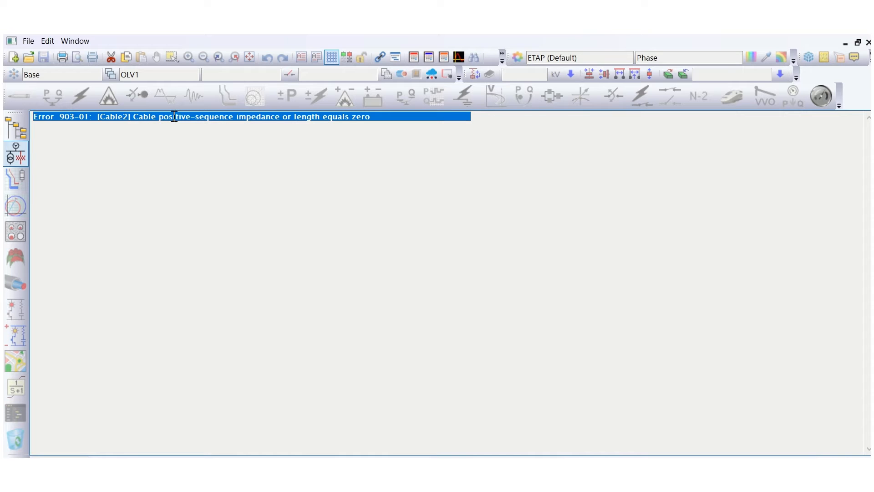
Open the 110 kV cable flagged in the error message and inspect its impedance data.
double_click(174, 117)
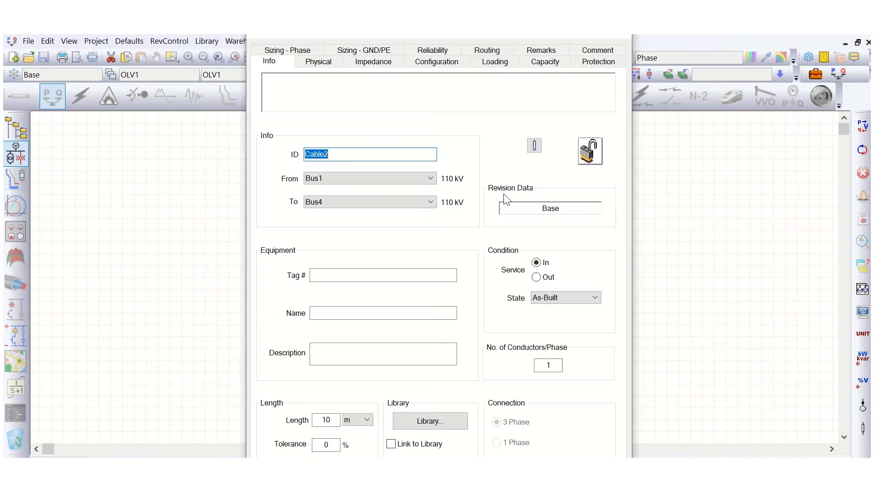
click(373, 61)
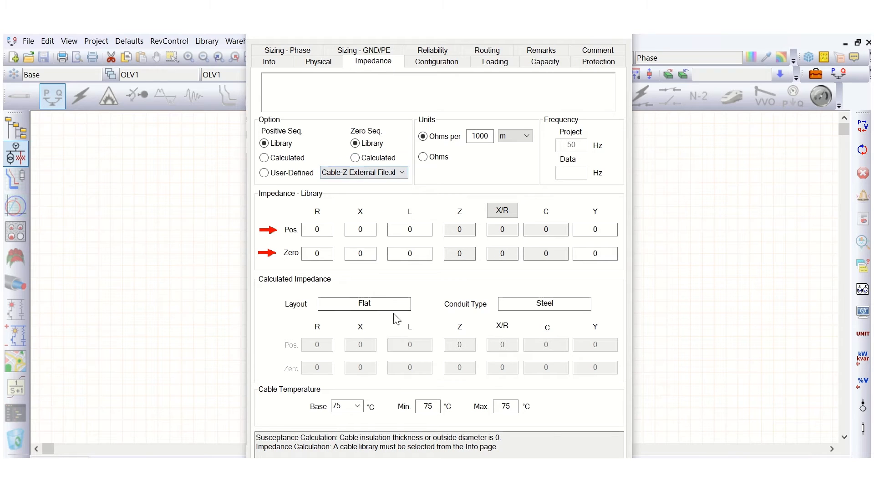
click(314, 64)
click(272, 64)
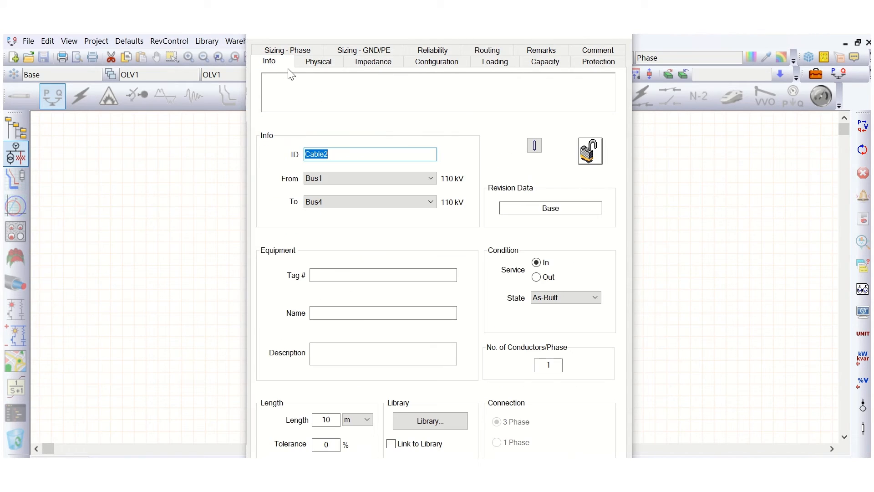
Assign the 132 kV single-core XLPE LSCableSyst copper cable, 1000 mm², from the library and set positive-sequence impedance to Calculated.
click(435, 420)
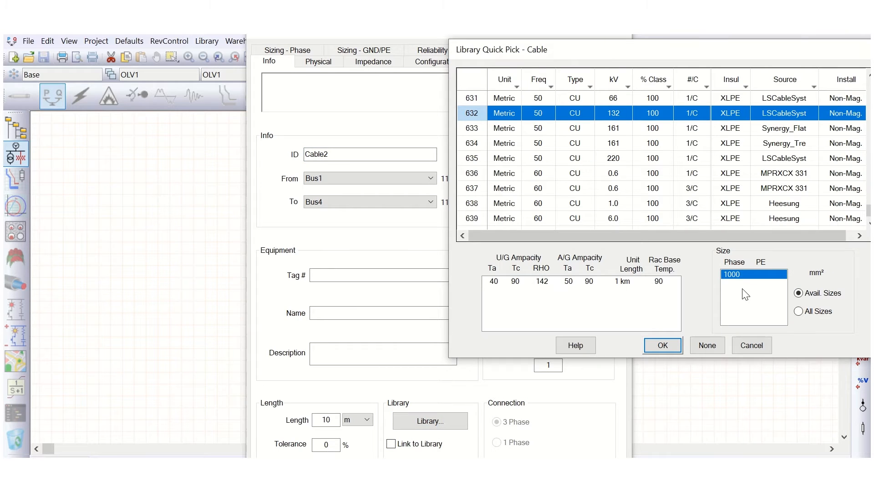
click(662, 346)
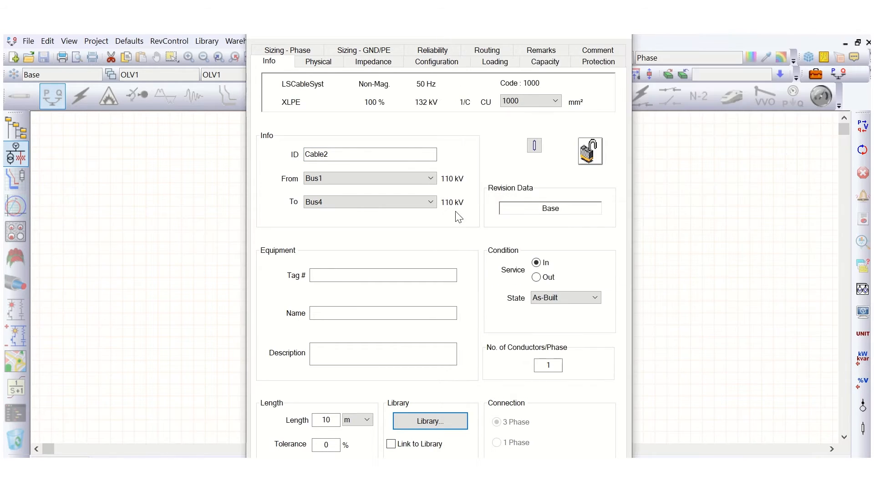
click(374, 61)
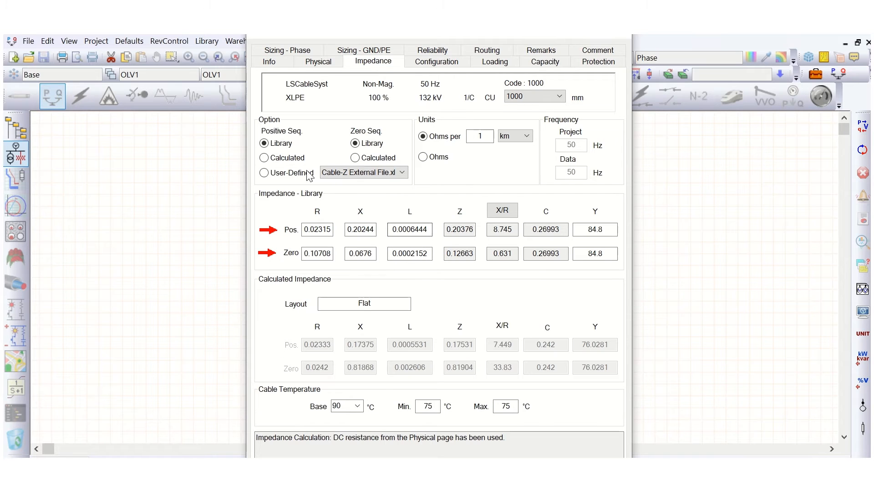
click(265, 157)
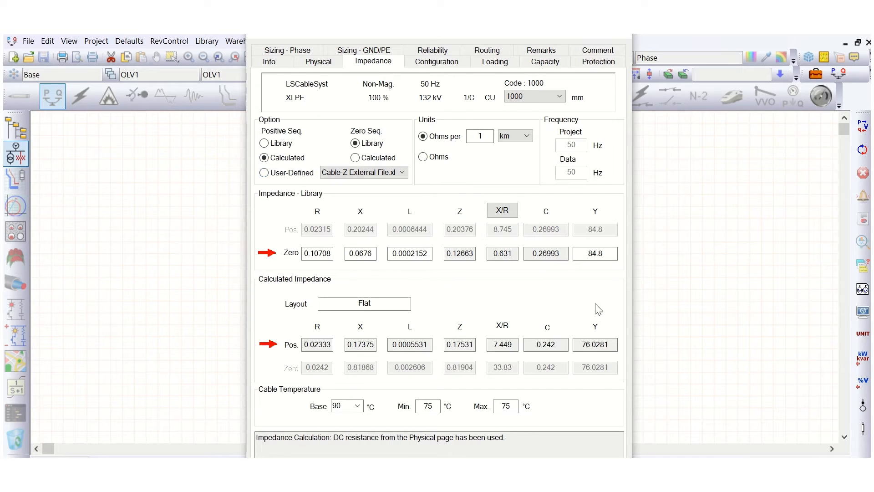
Close the cable editor and rerun the load flow.
click(571, 476)
click(630, 198)
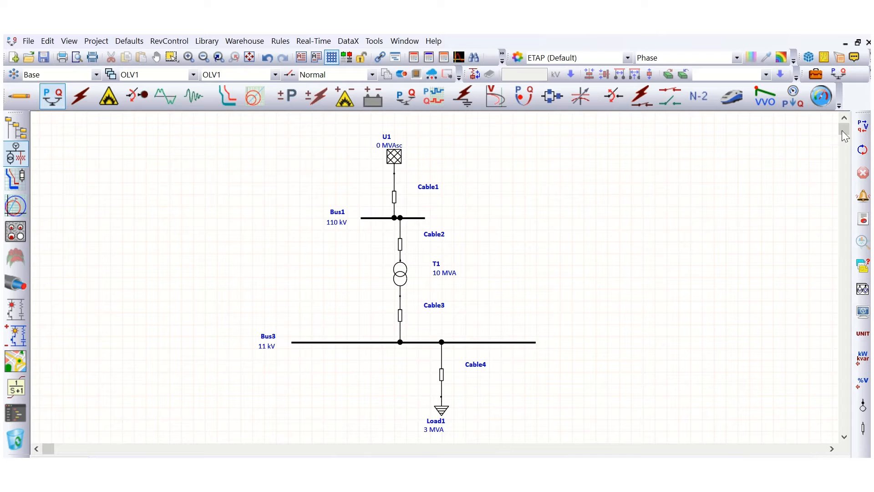
click(860, 124)
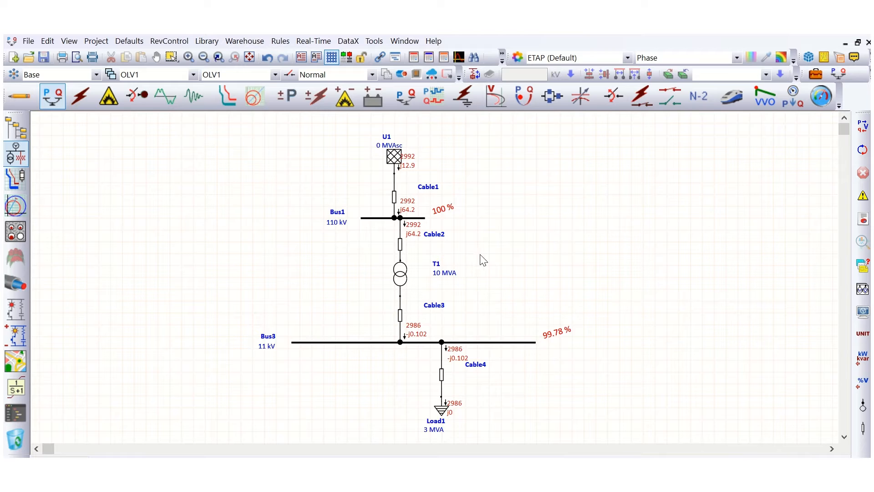
Set the load flow result display to show bus voltages in kV with units shown.
scroll(453, 251, up, 1)
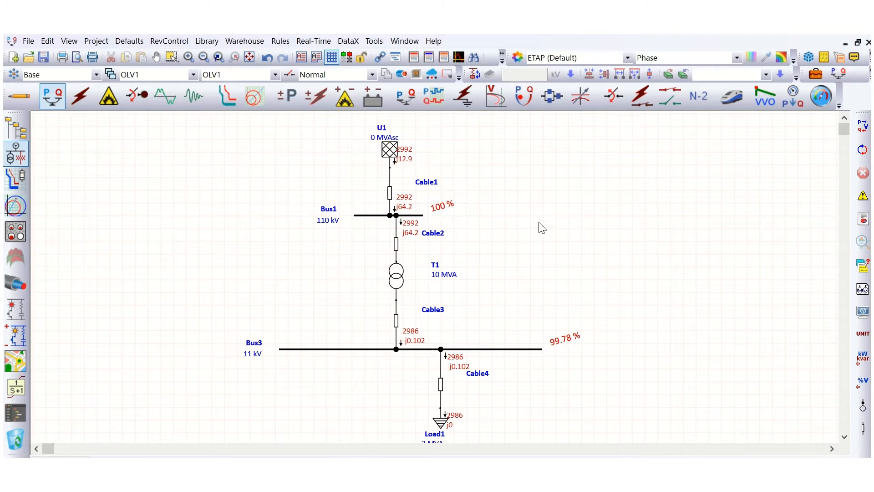
click(862, 312)
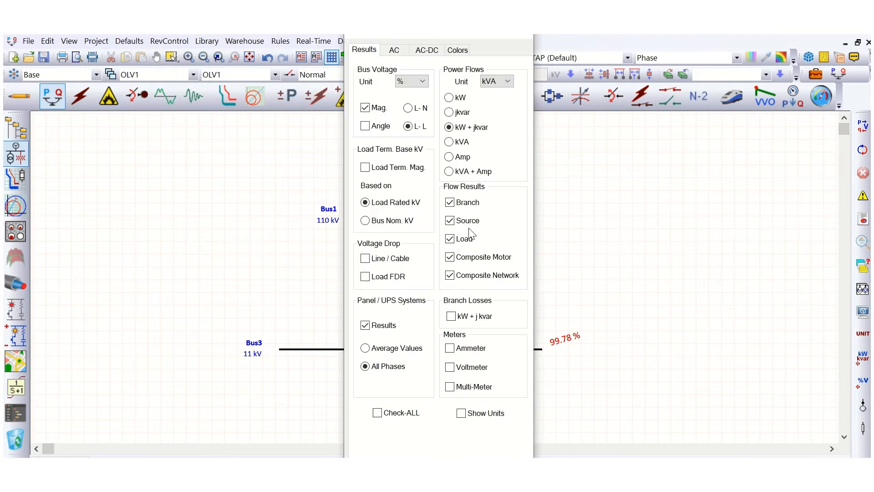
click(422, 85)
click(419, 93)
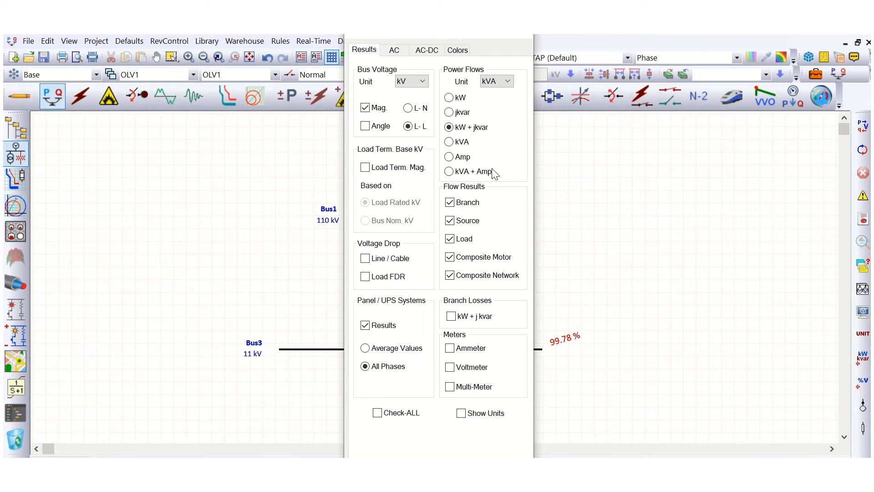
click(463, 414)
click(449, 473)
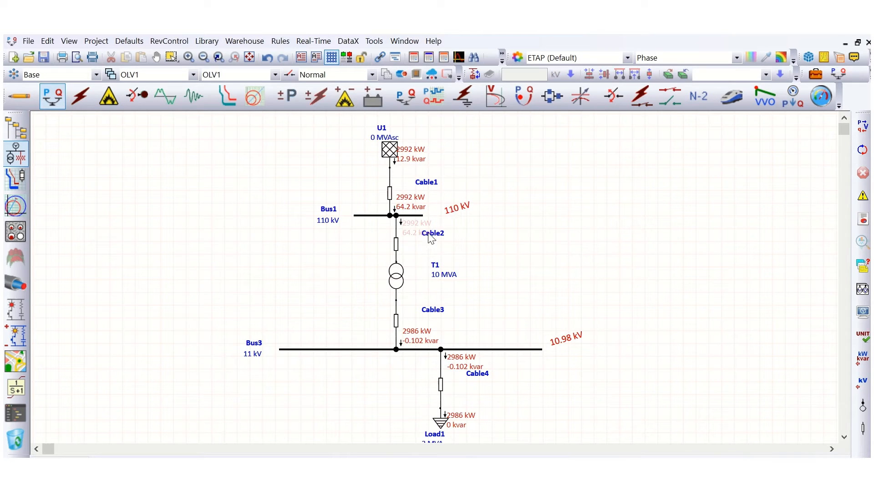
Switch the bus voltage result unit back to percent.
click(396, 244)
click(440, 249)
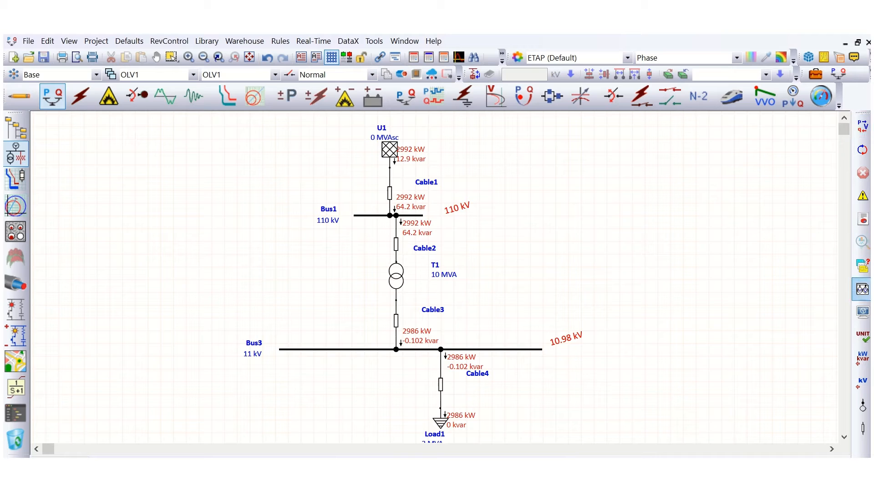
click(863, 289)
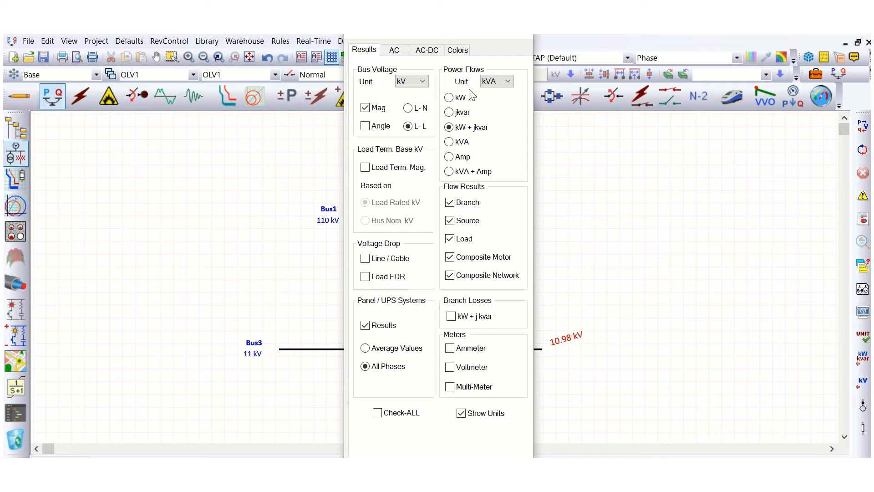
click(423, 81)
click(410, 97)
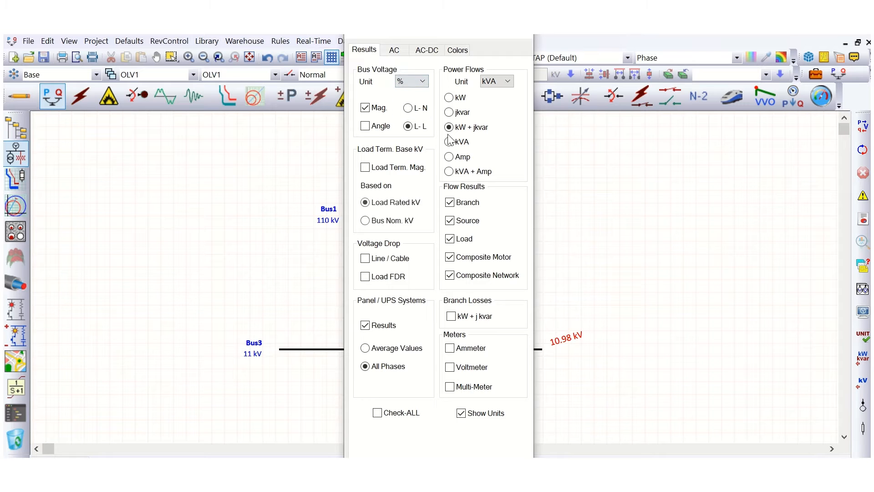
click(459, 472)
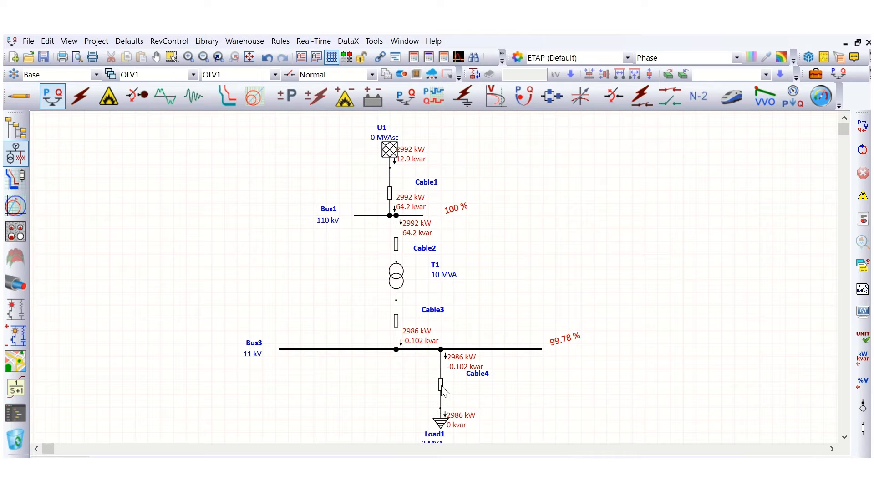
Insert a high-voltage circuit breaker on the load branch between Bus3 and Cable4.
drag(441, 384, 440, 391)
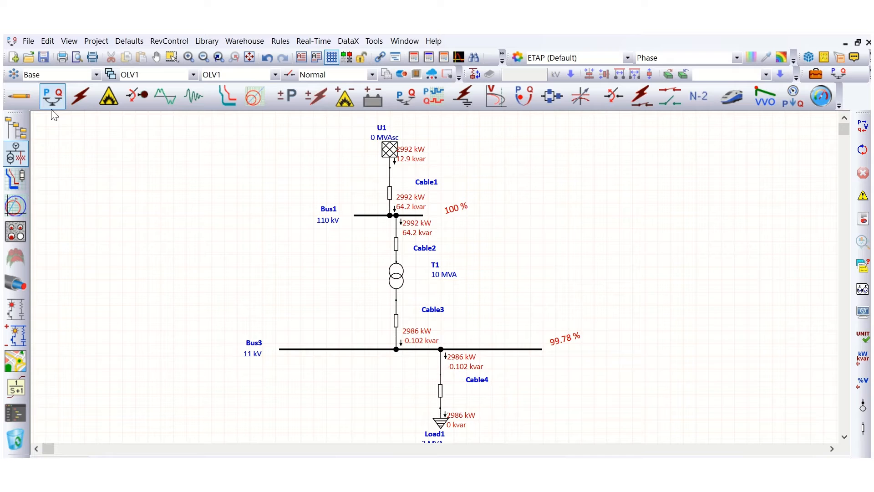
click(18, 96)
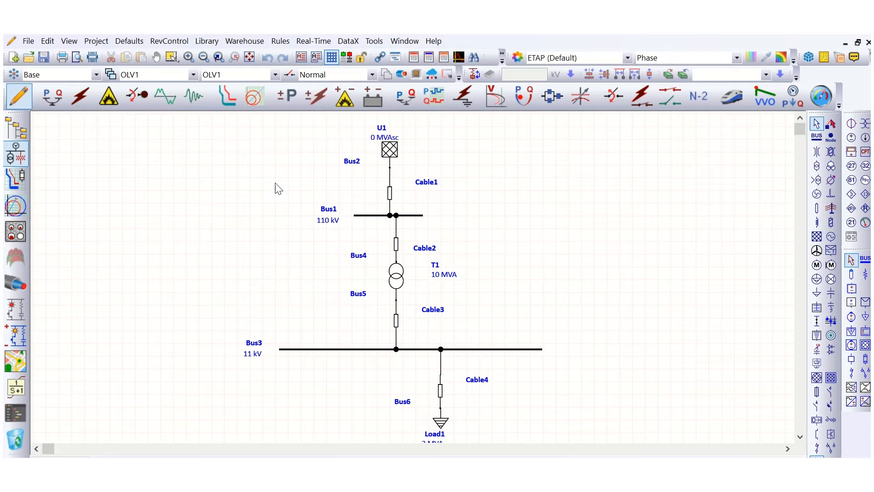
click(817, 406)
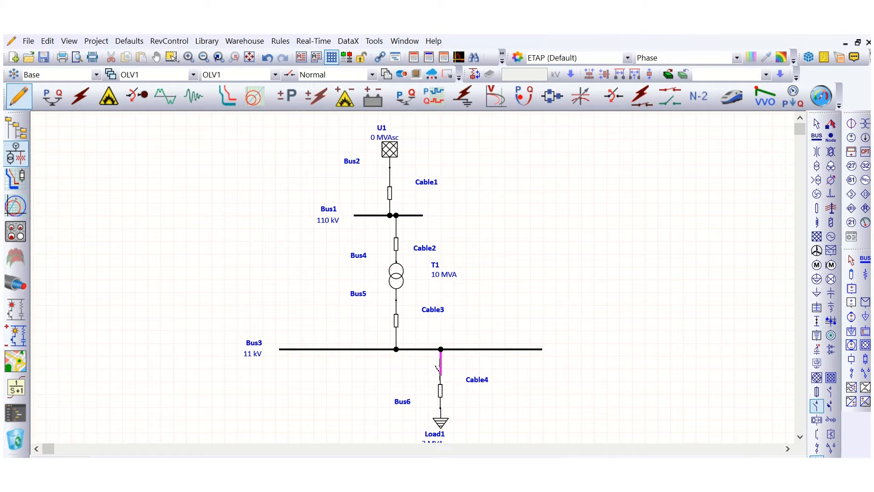
click(439, 367)
click(442, 367)
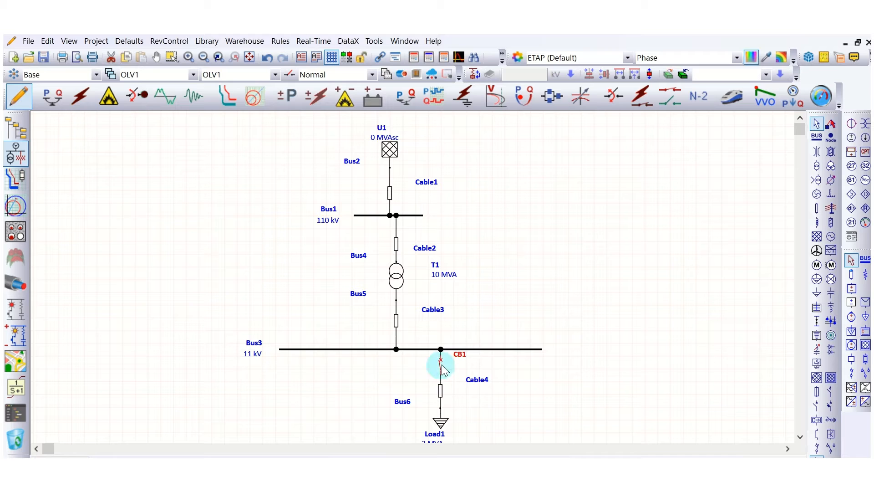
Assign the ABB HD4-12-06-32 IEC breaker (12 kV, 630 A) from the library to CB1.
click(300, 76)
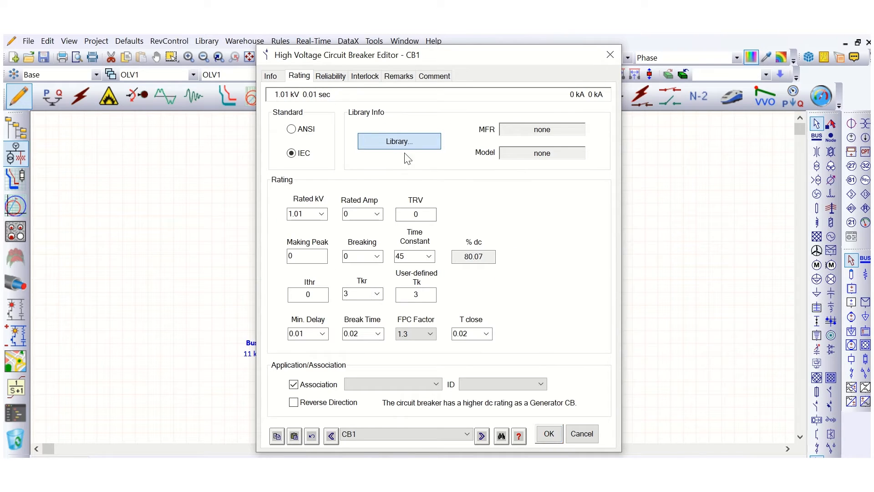
click(396, 144)
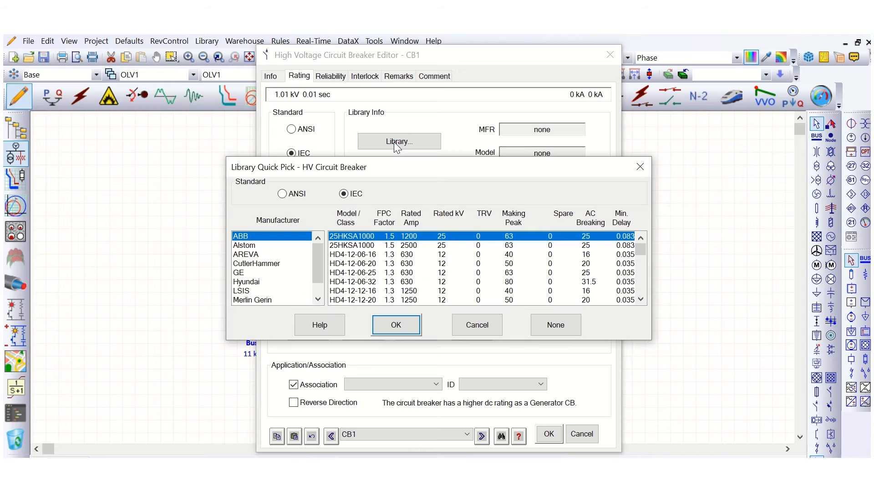
click(438, 258)
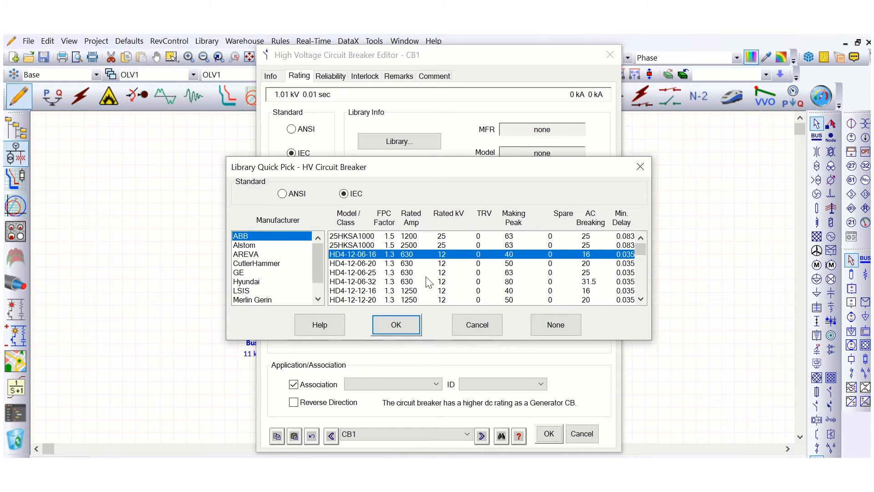
scroll(429, 282, down, 1)
click(409, 263)
click(404, 253)
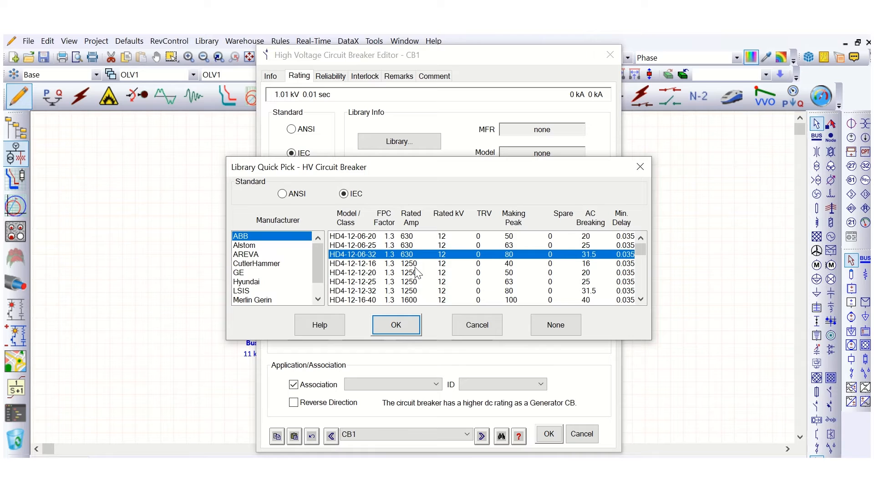
click(396, 325)
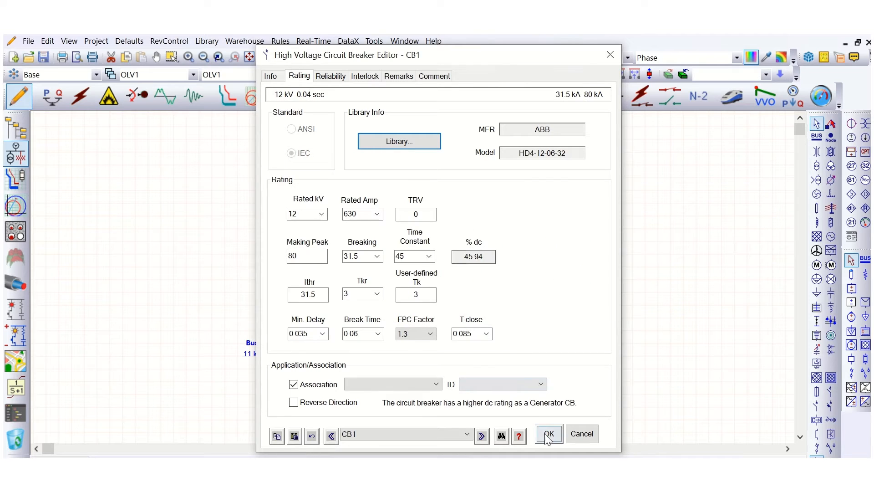
click(548, 434)
Open the circuit breaker CB1 and rerun the load flow.
right_click(441, 367)
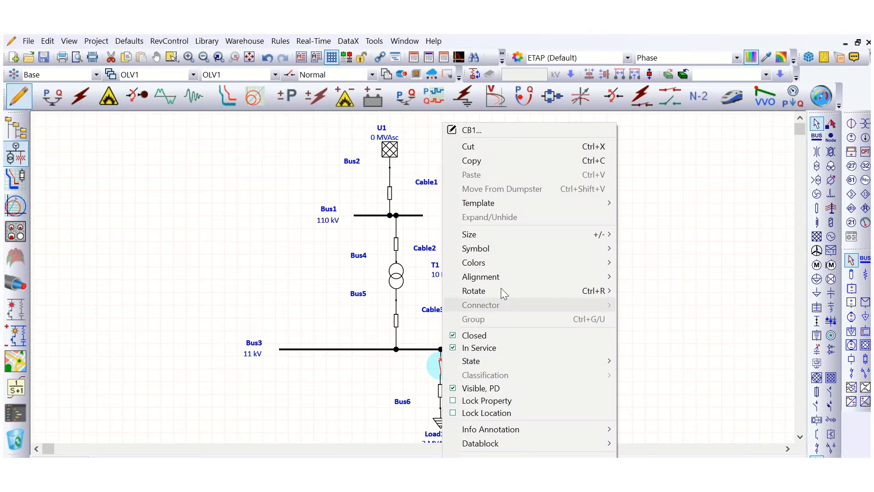
click(474, 335)
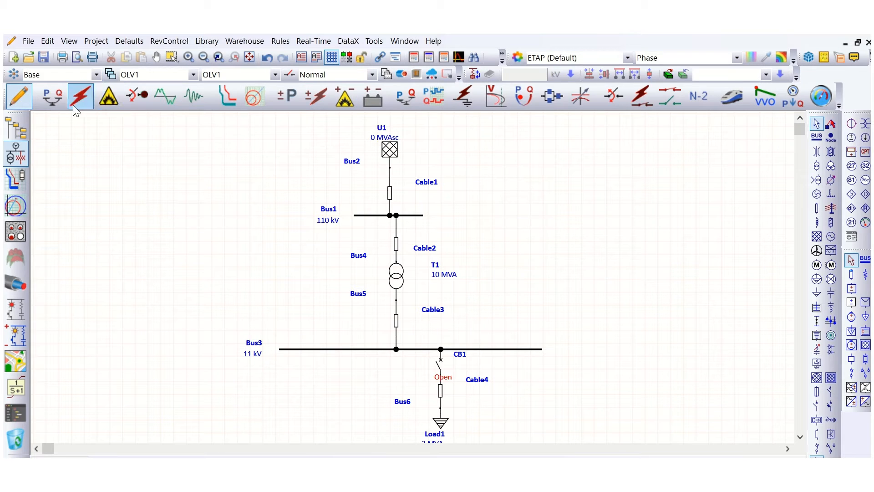
click(53, 96)
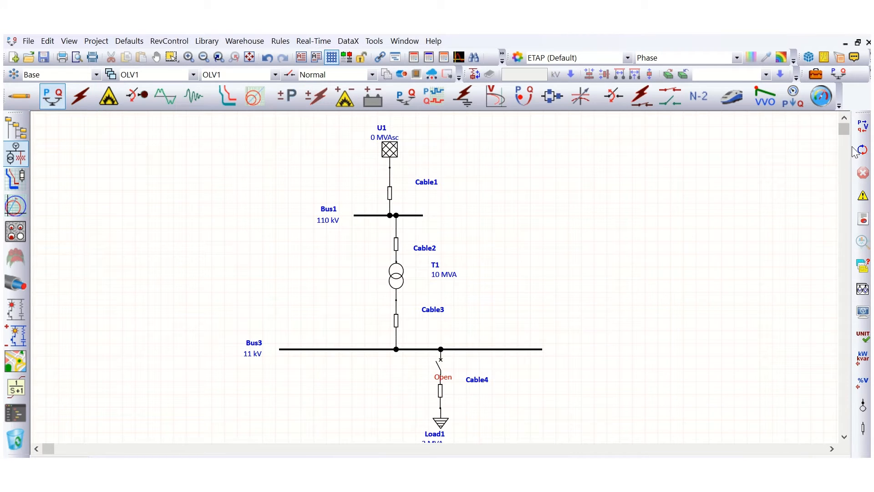
click(862, 126)
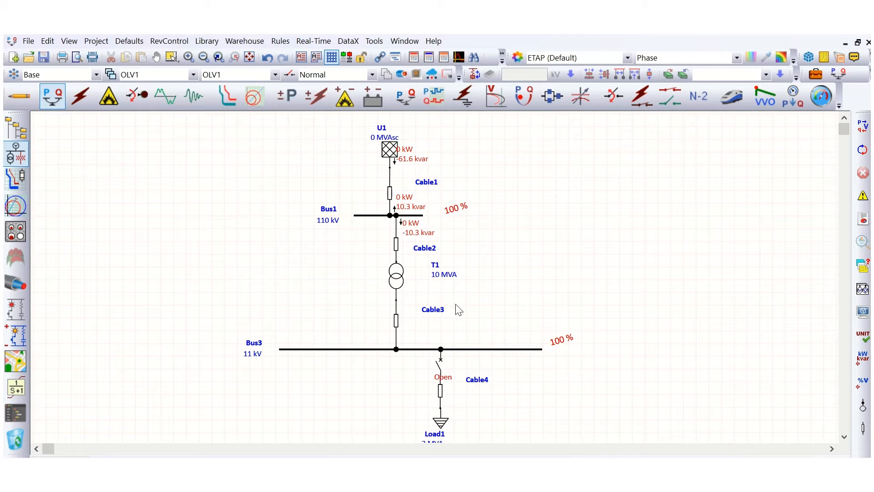
Close the circuit breaker CB1 again and rerun the load flow.
right_click(439, 364)
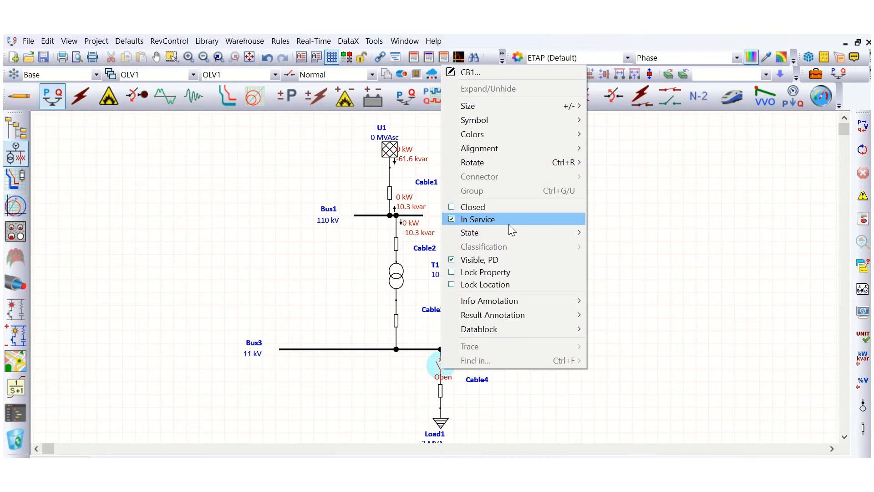
click(490, 207)
click(863, 127)
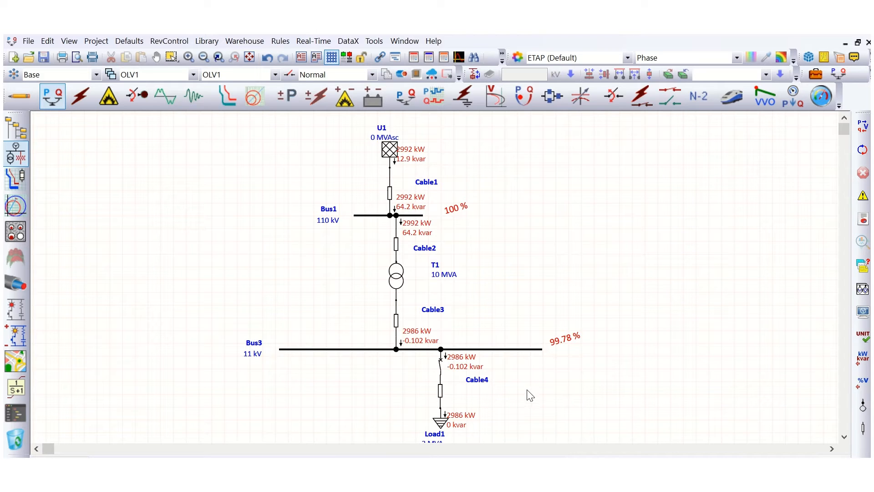
Inspect the load's loading ratings and harmonic library settings, closing the editor without changes.
click(439, 420)
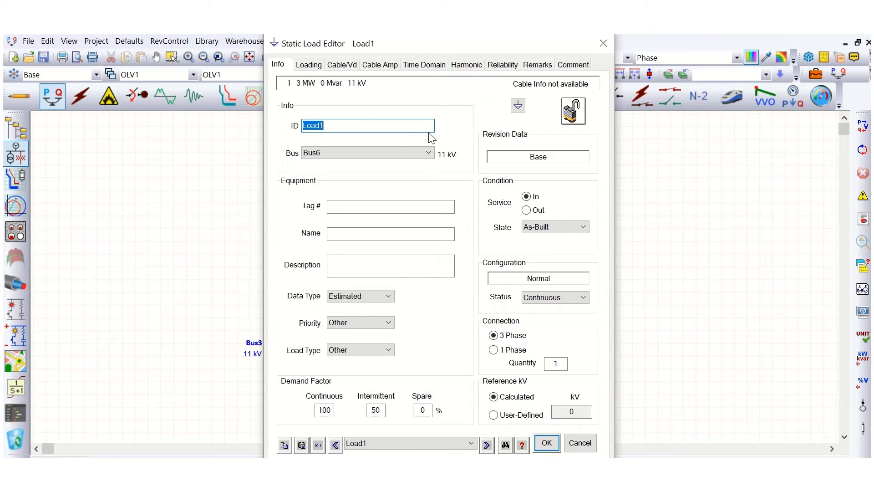
click(308, 66)
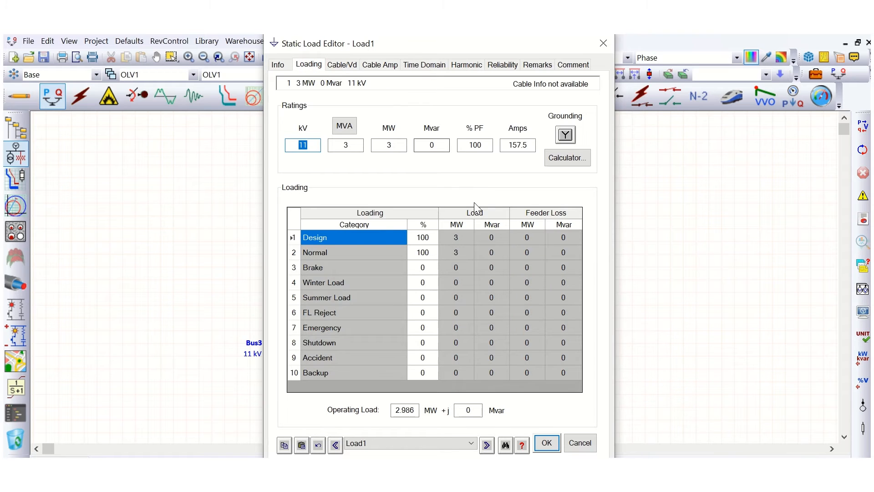
drag(490, 147, 462, 148)
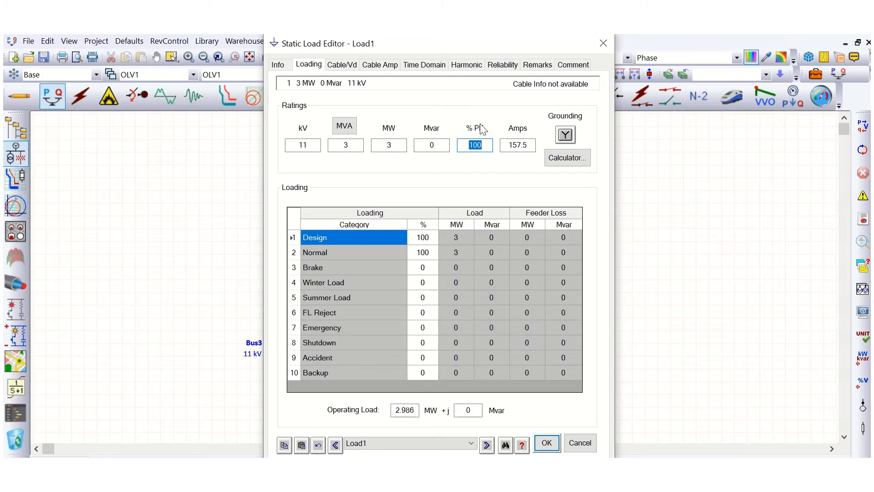
click(467, 66)
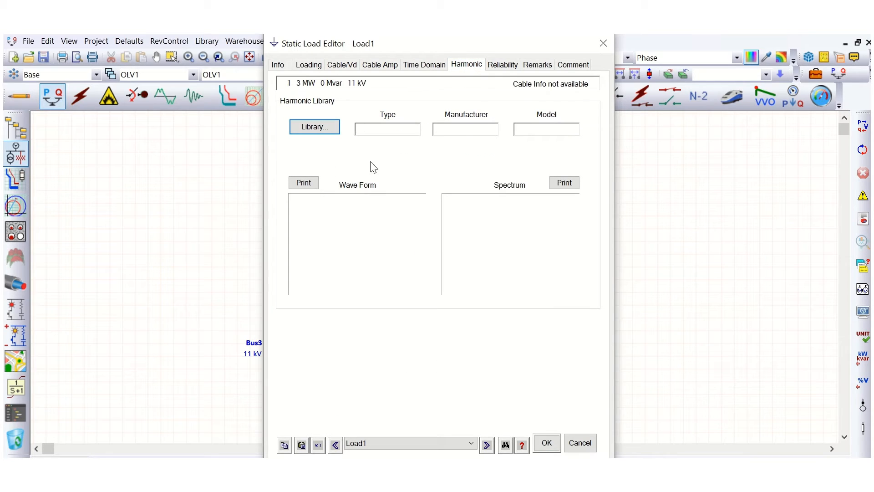
drag(386, 46, 600, 59)
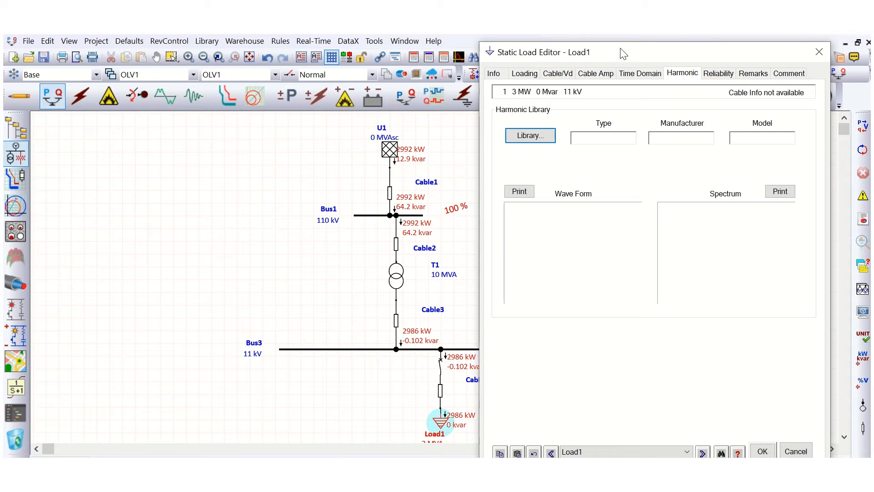
drag(624, 53, 458, 51)
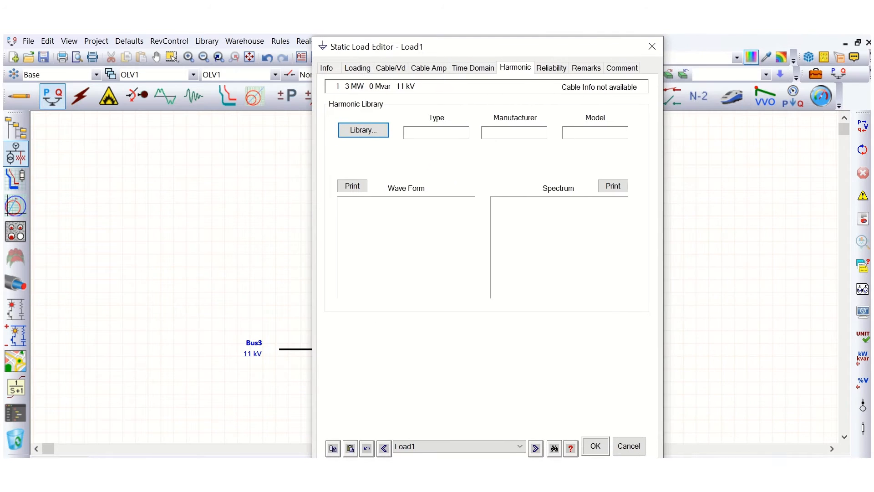
click(629, 447)
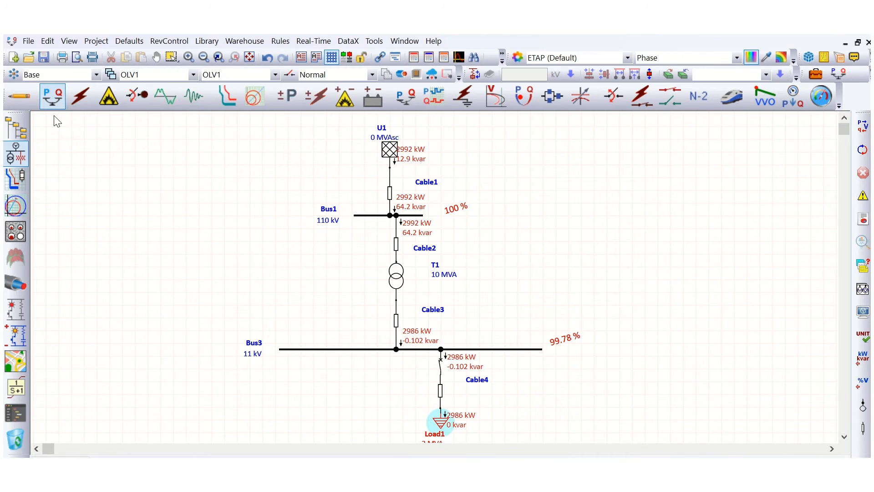
Switch the one-line diagram from load flow results to Harmonic Analysis mode.
click(18, 96)
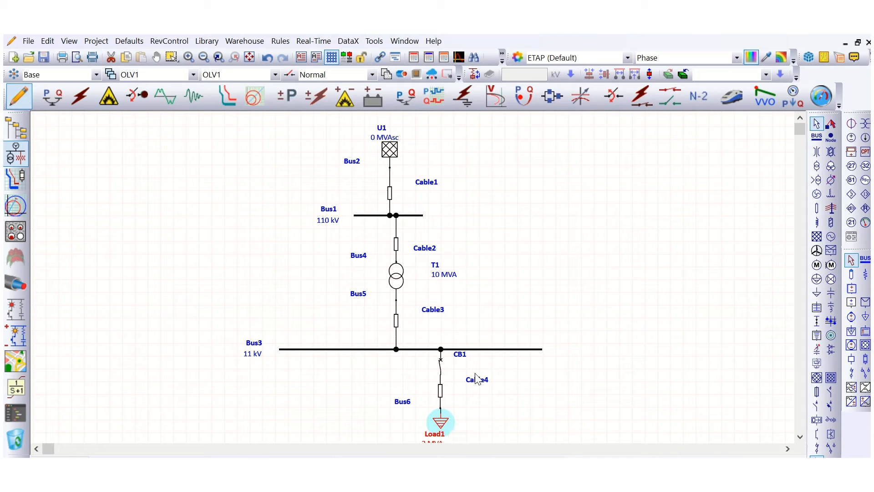
click(189, 183)
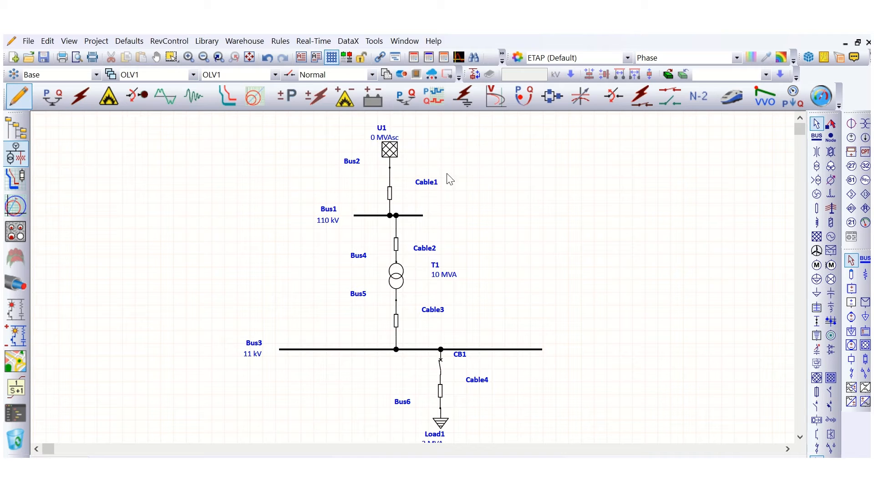
click(160, 98)
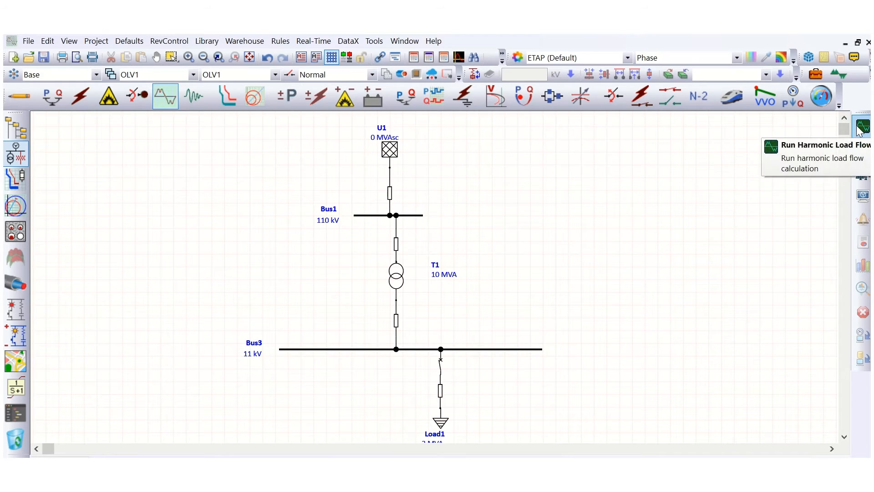
click(371, 218)
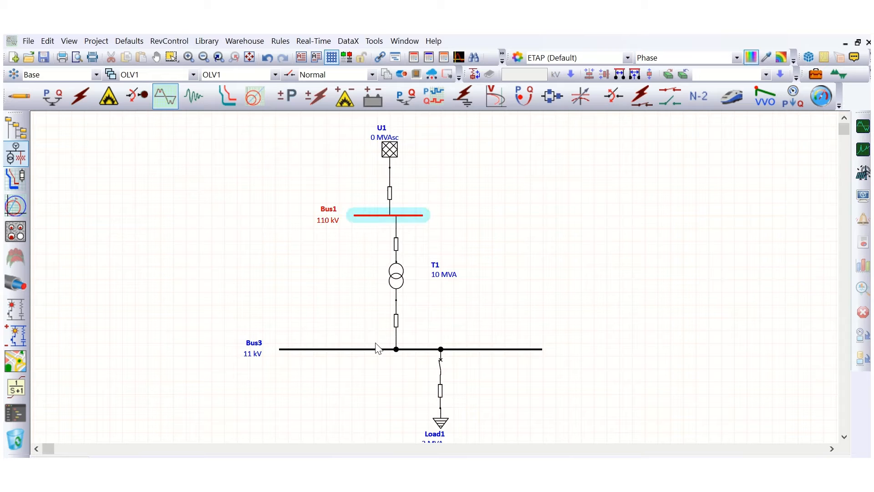
click(357, 349)
click(634, 205)
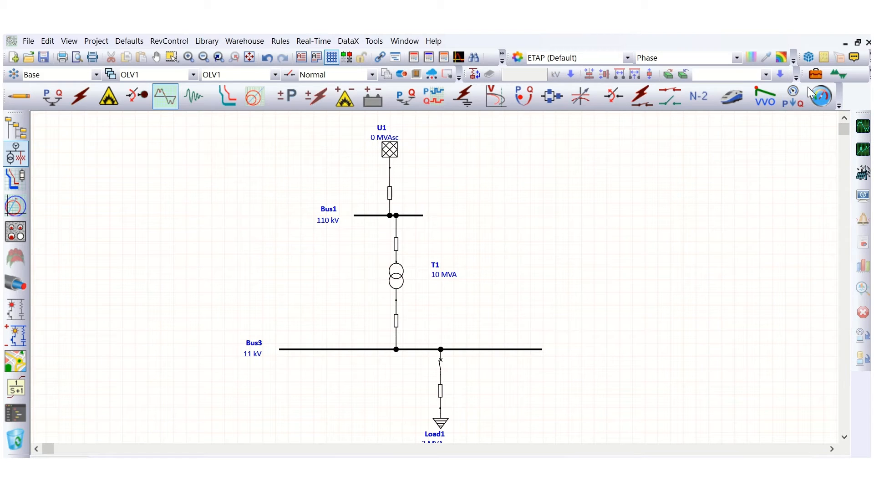
Edit the HA harmonic study case to plot and tabulate Bus1, Bus3 and all four cables.
click(816, 75)
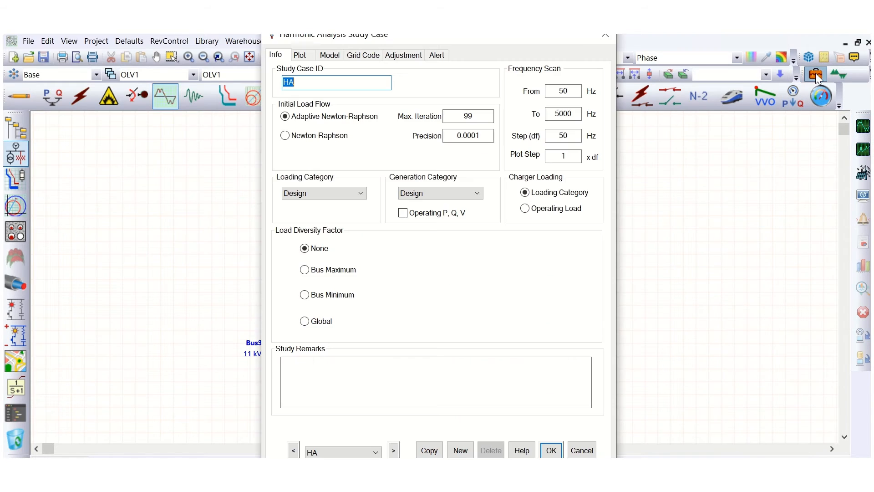
click(300, 56)
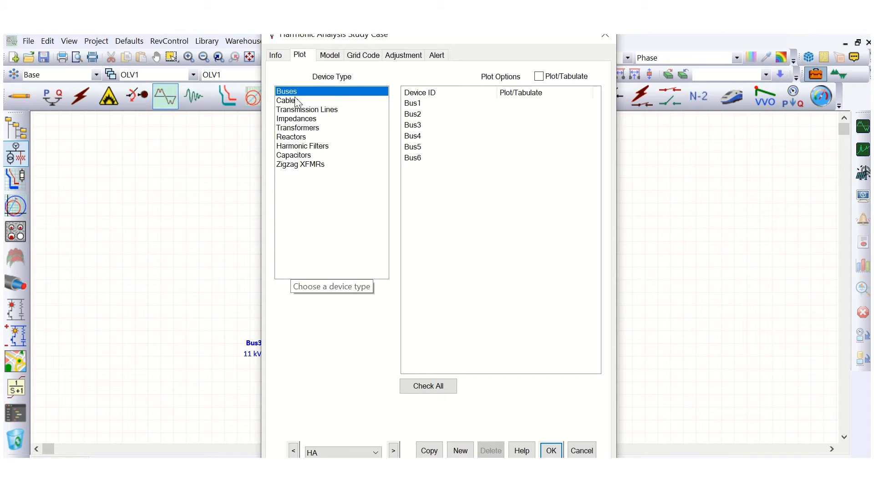
click(502, 104)
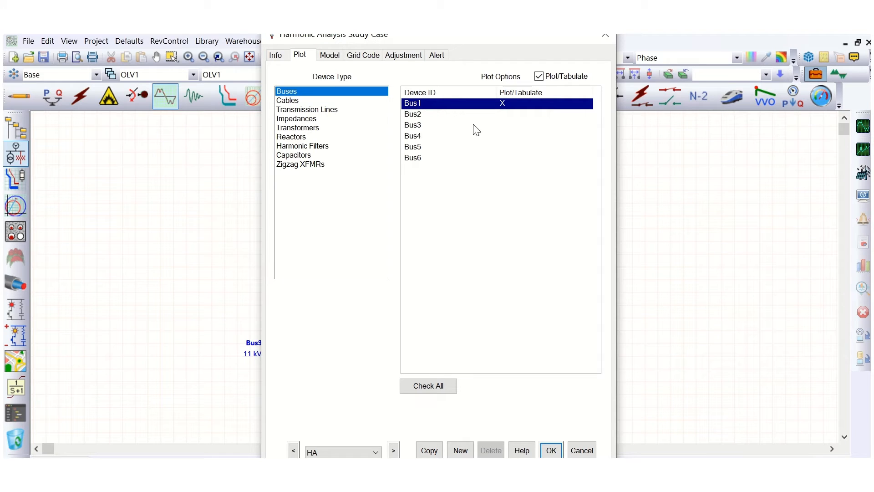
click(500, 125)
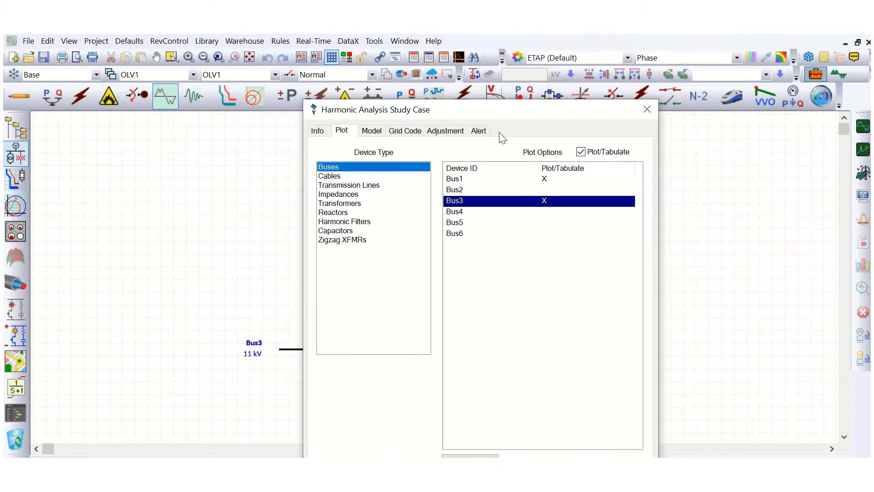
drag(439, 42, 615, 80)
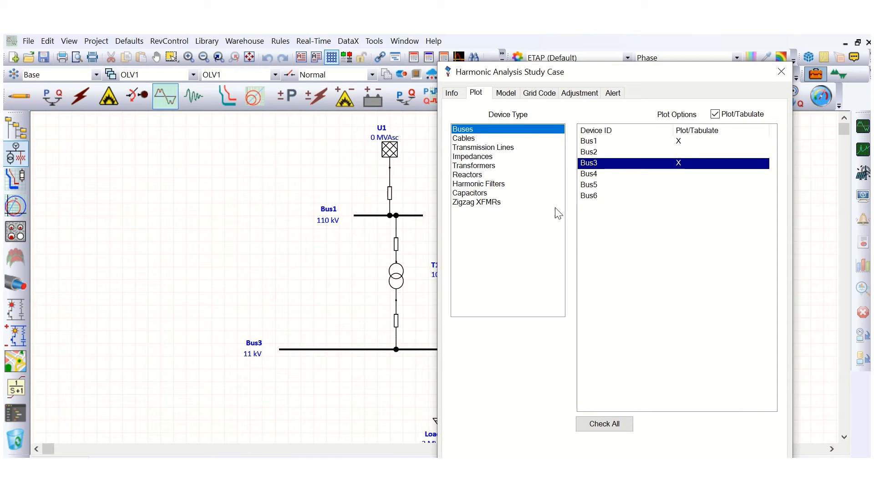
click(473, 141)
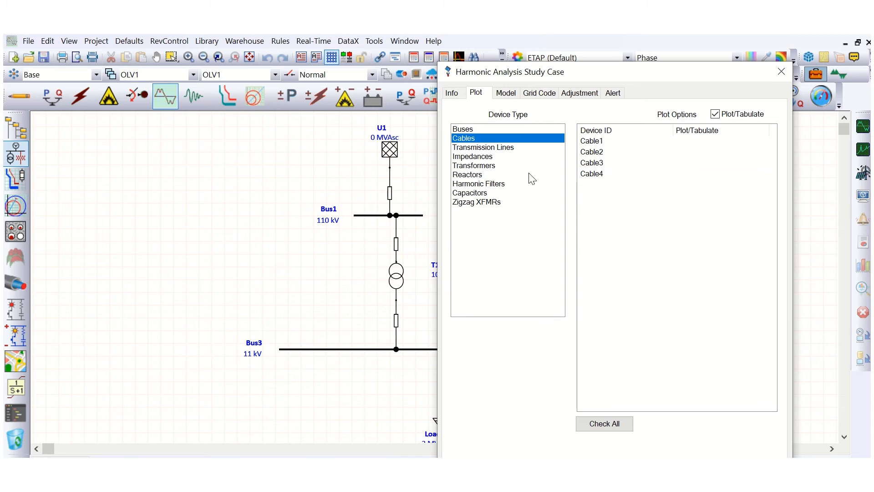
click(601, 426)
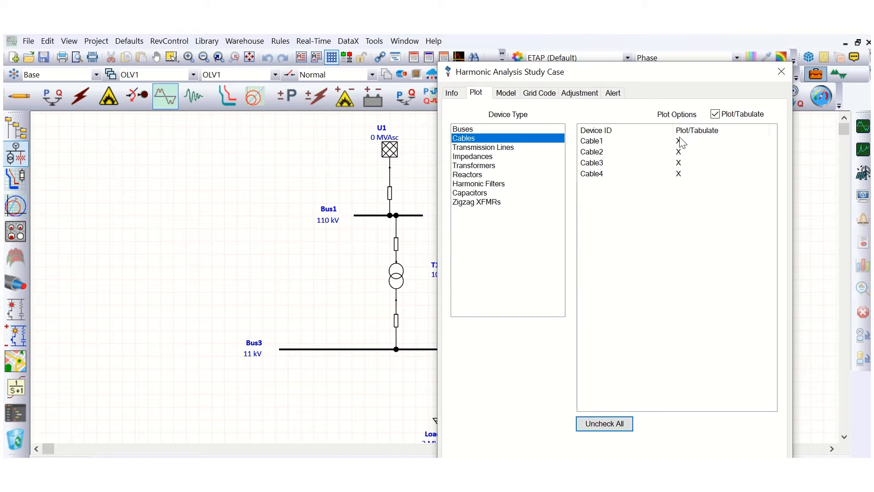
click(715, 472)
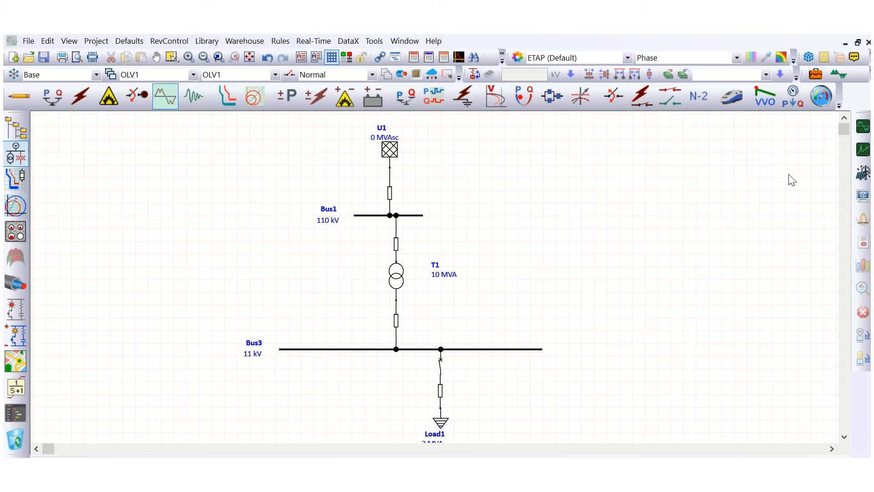
Try to run the harmonic load flow, keeping the default output file name.
click(863, 128)
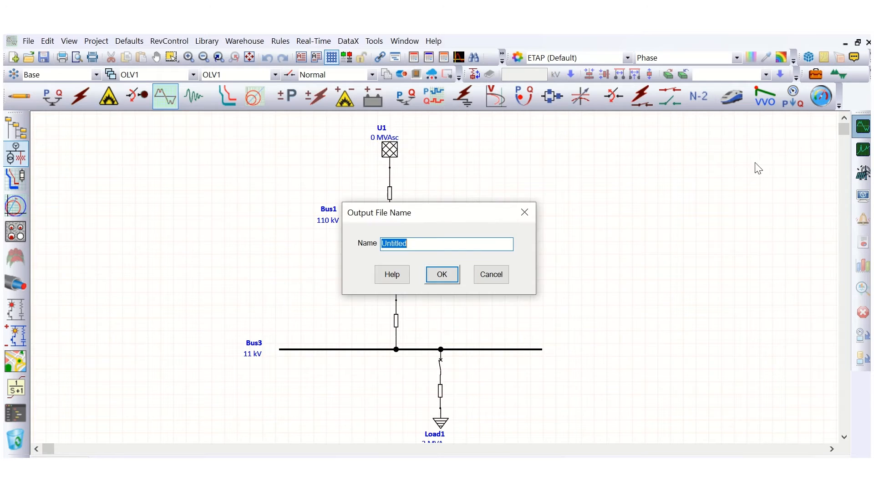
click(455, 277)
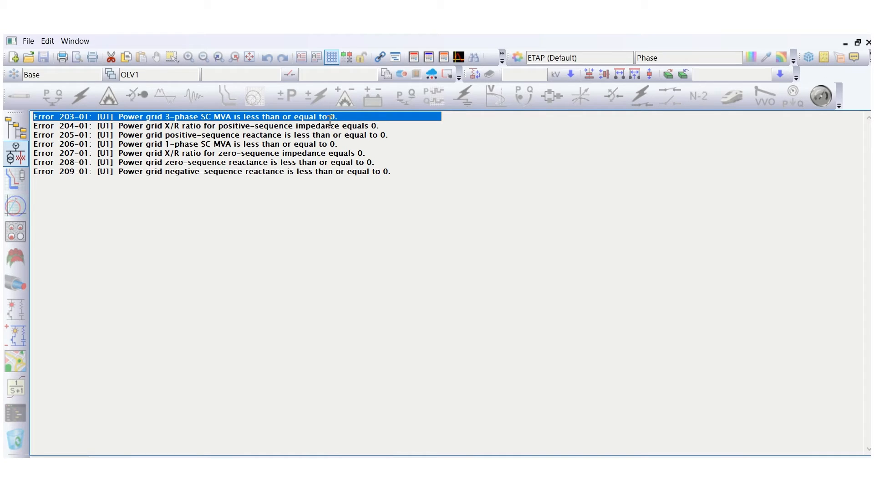
Read through each reported power grid error message, then close the error list.
click(174, 125)
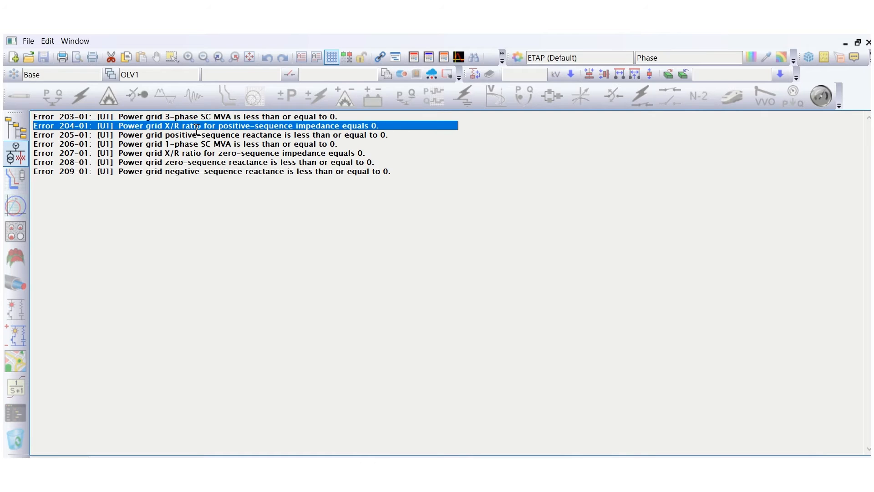
click(203, 135)
click(189, 144)
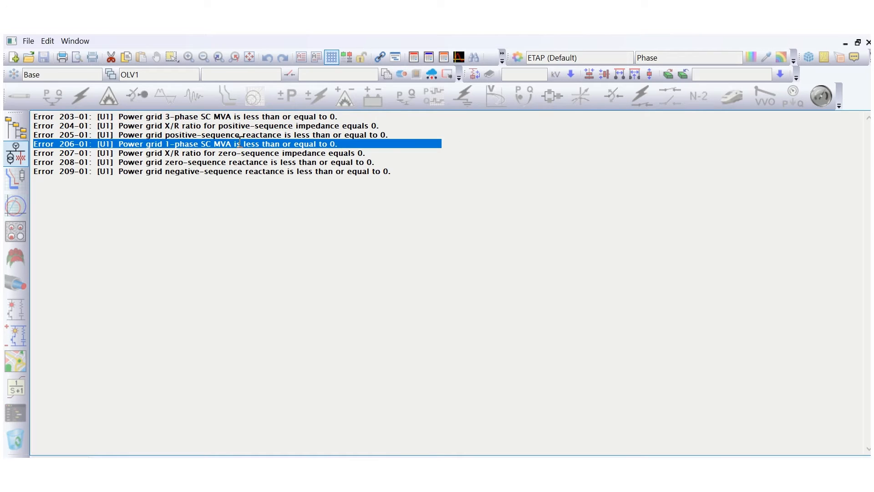
click(207, 153)
click(187, 164)
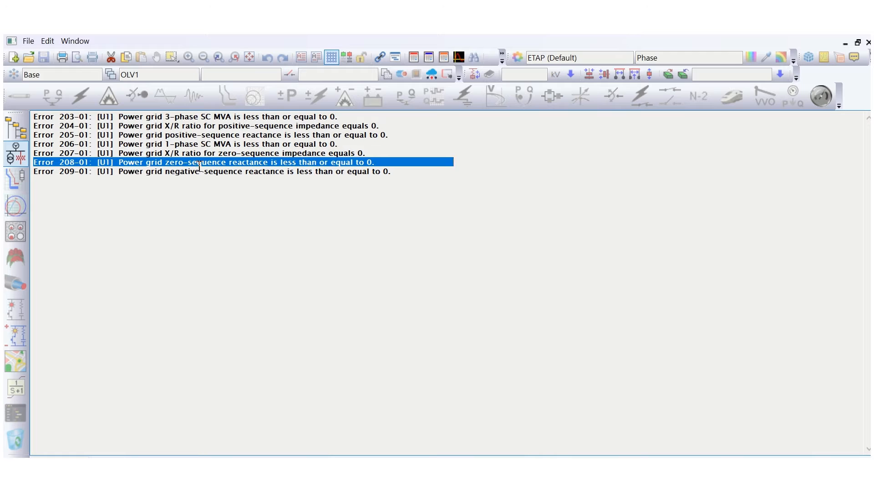
click(195, 173)
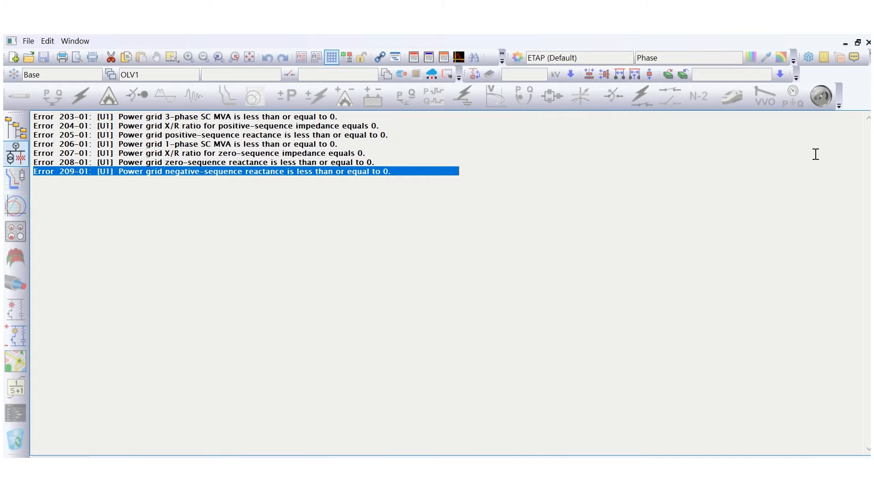
click(867, 42)
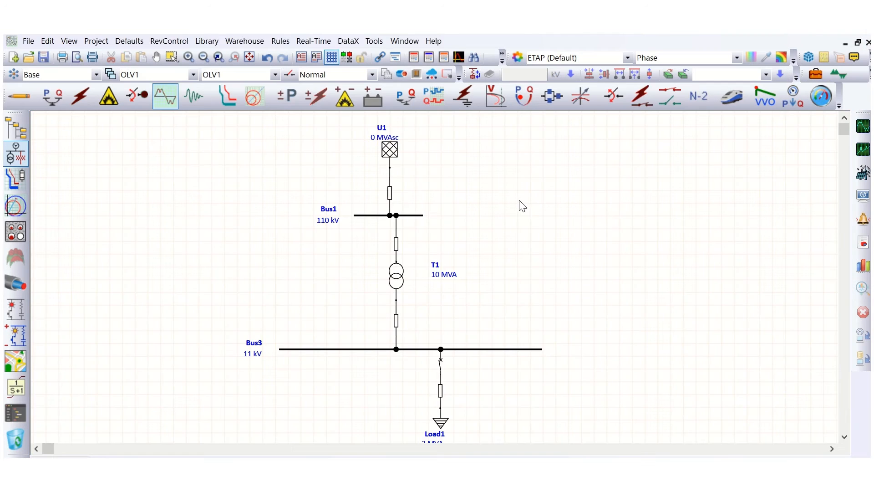
Switch briefly to load flow mode to view results, then return to harmonic analysis mode and select the power grid U1.
click(387, 154)
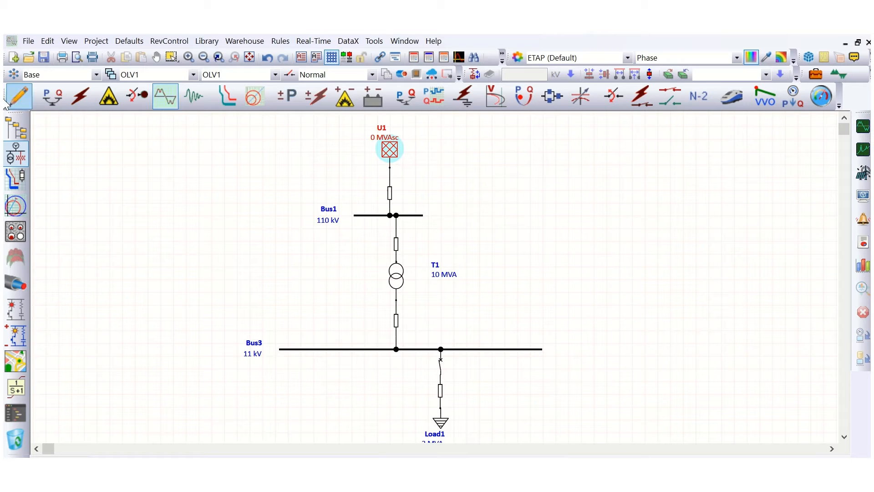
click(56, 100)
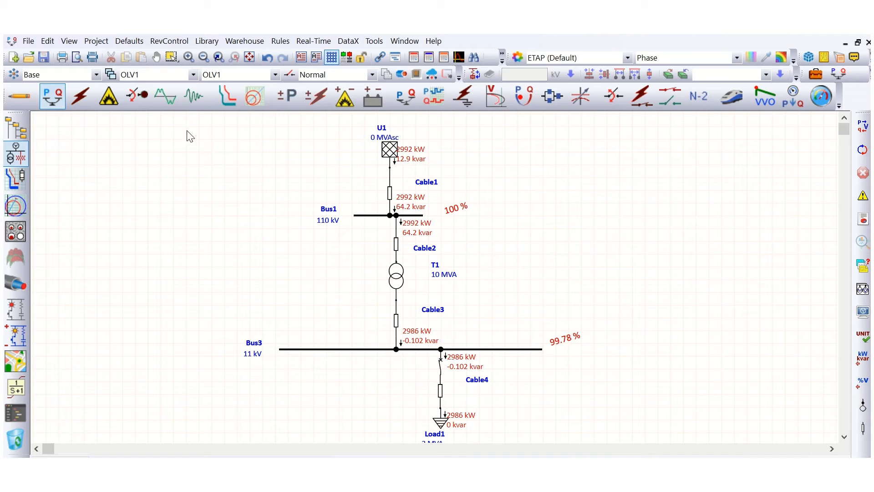
click(167, 98)
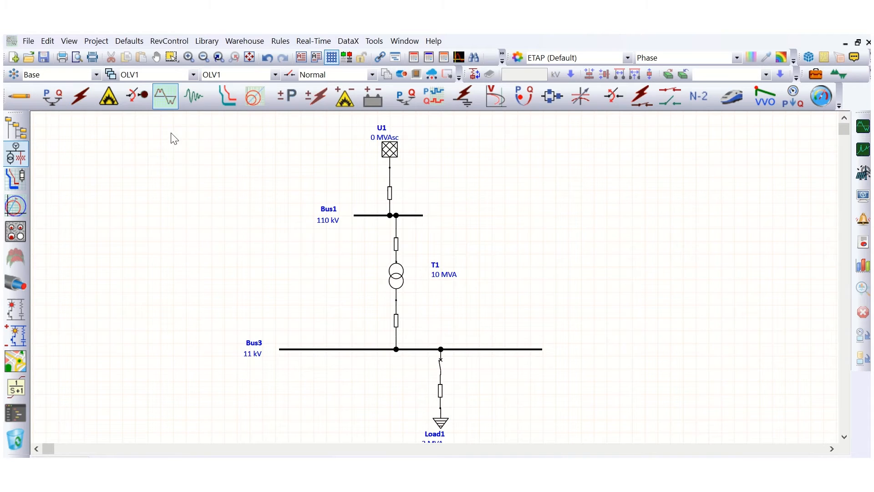
click(389, 153)
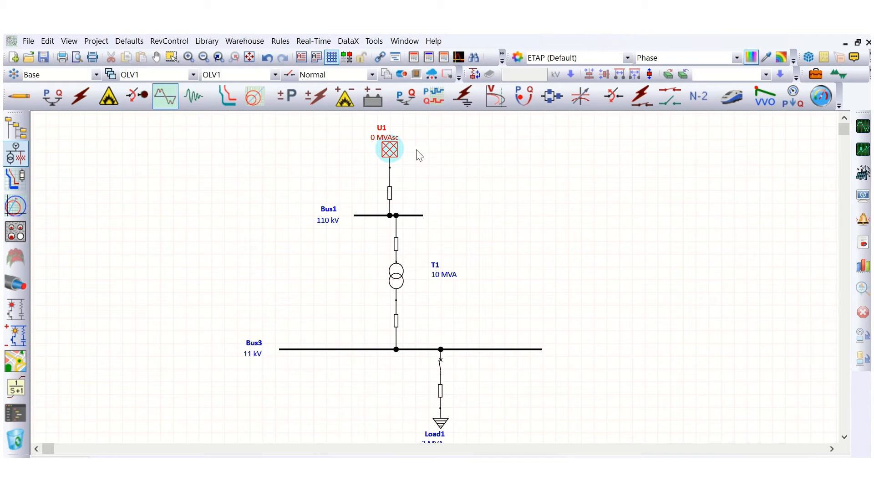
click(442, 159)
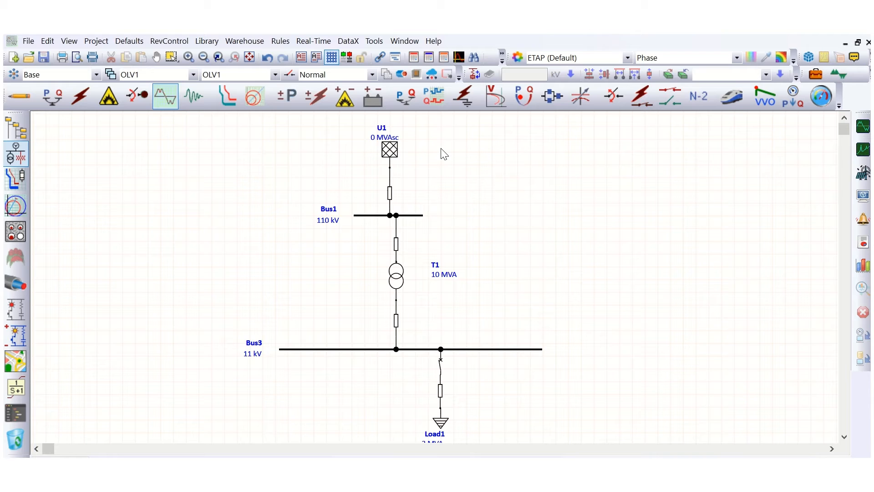
click(390, 154)
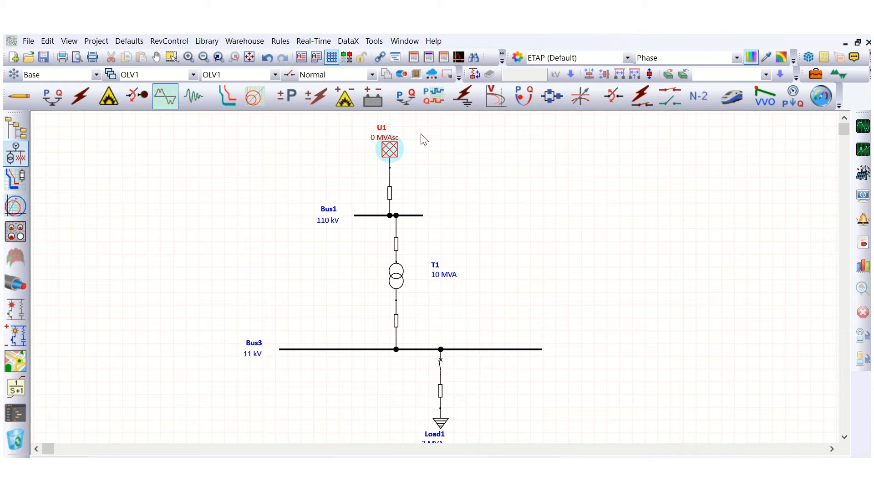
Open the power grid U1 short-circuit data and set the 3-phase X/R ratio to 15.5 and kAsc to 40.
double_click(393, 152)
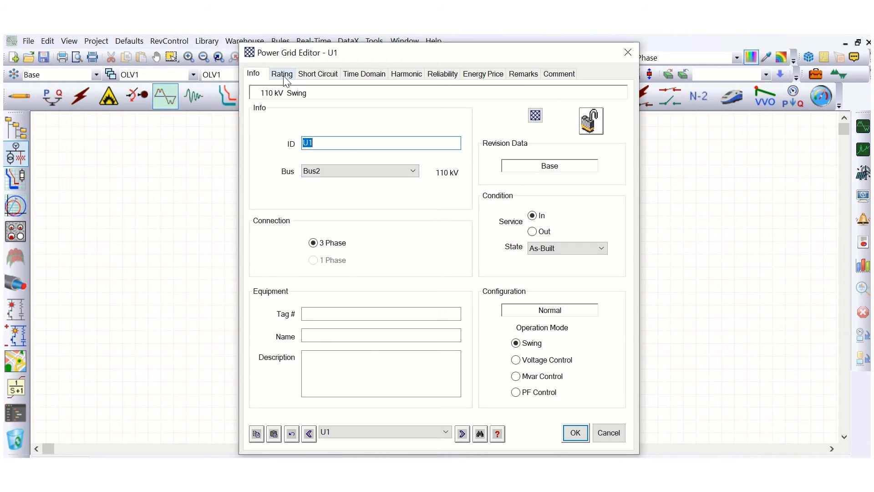
click(284, 77)
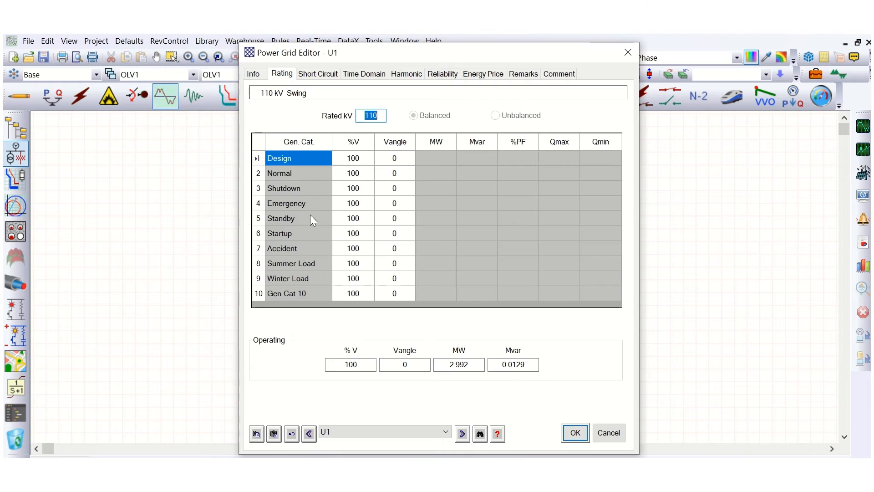
click(256, 76)
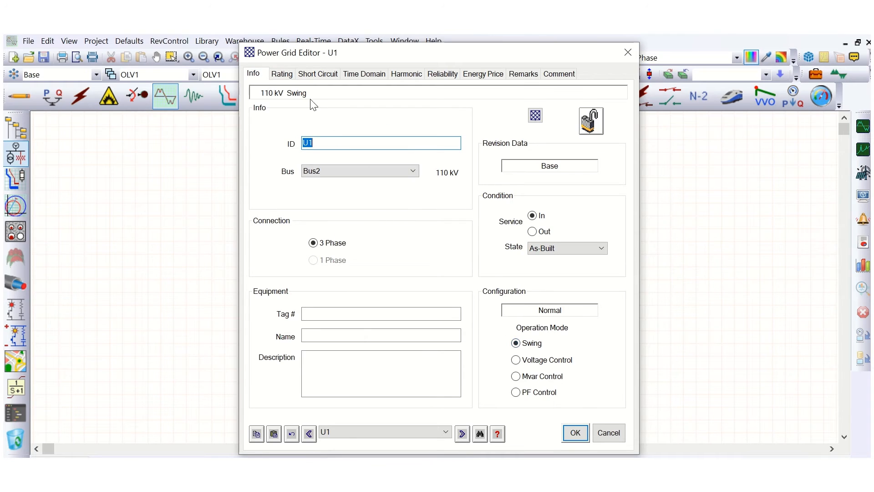
click(282, 75)
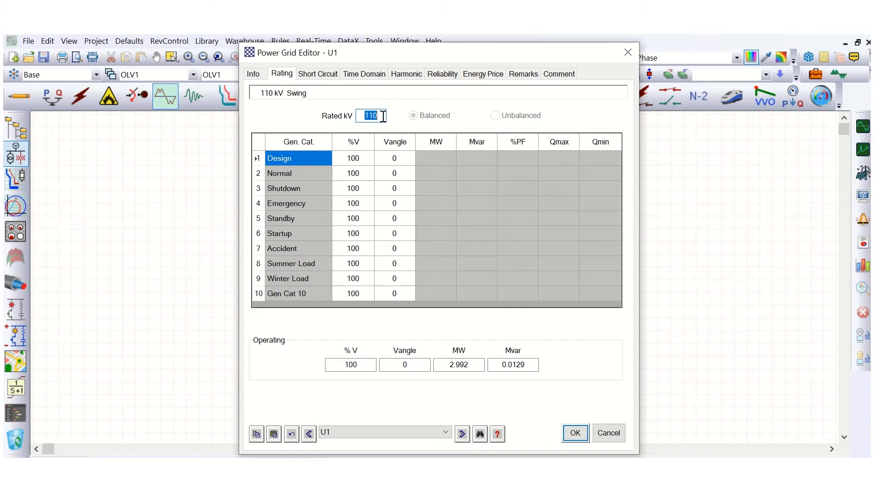
click(319, 75)
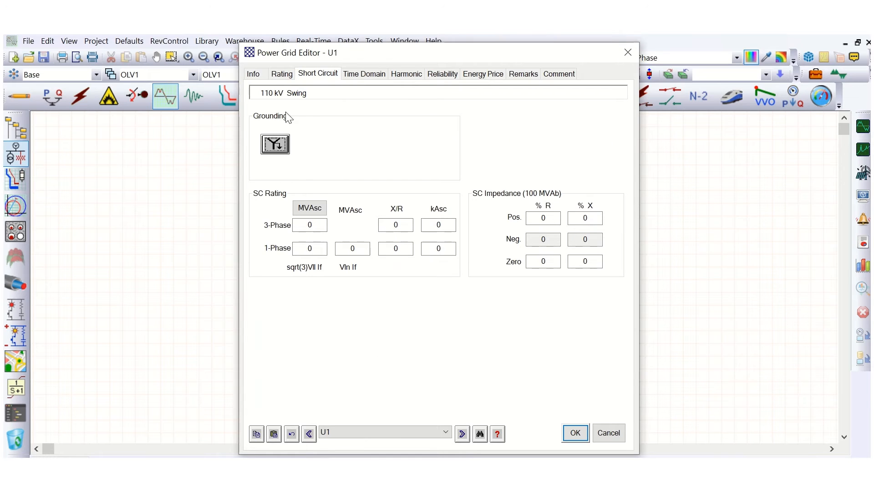
click(392, 228)
text(15.5)
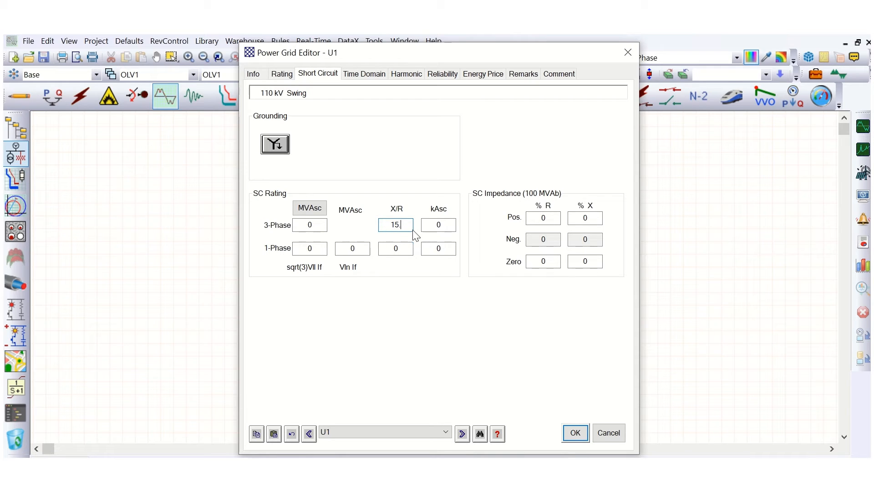
click(442, 230)
text(40)
key(Tab)
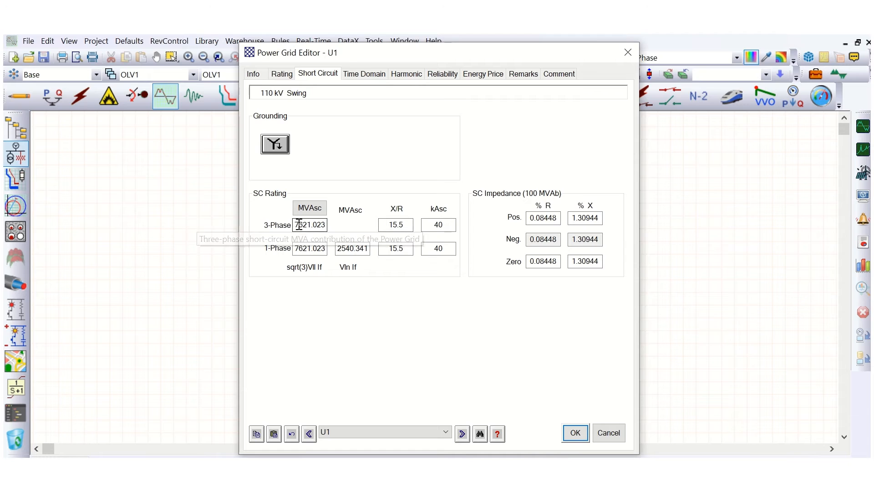
Inspect the power grid's 3-phase MVAsc and positive-sequence impedance values, then confirm the power grid editor.
drag(297, 224, 328, 227)
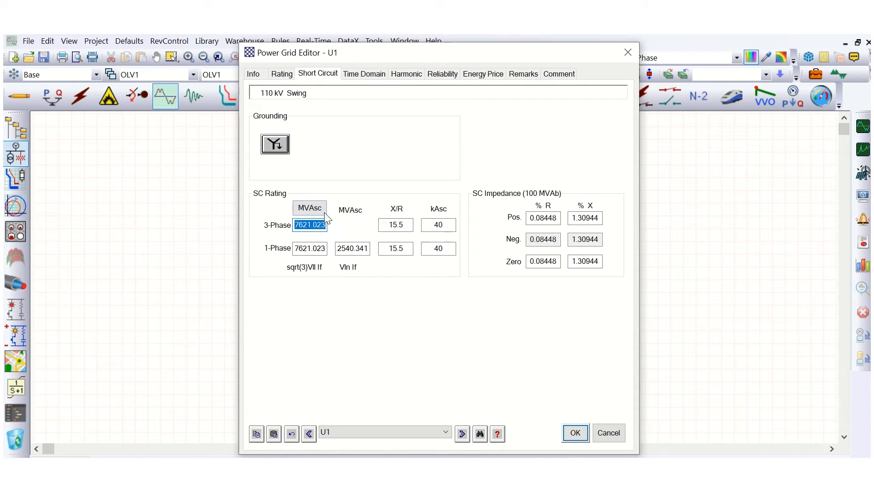
click(444, 224)
drag(537, 218, 563, 219)
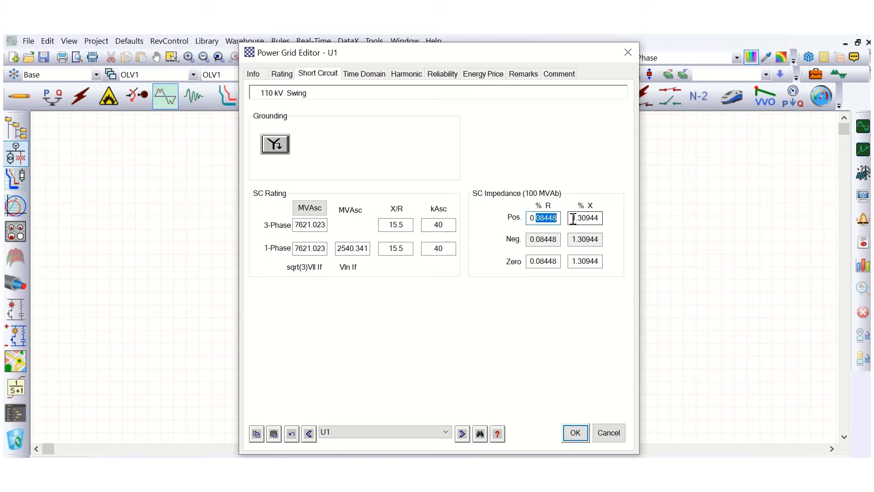
drag(574, 220, 608, 220)
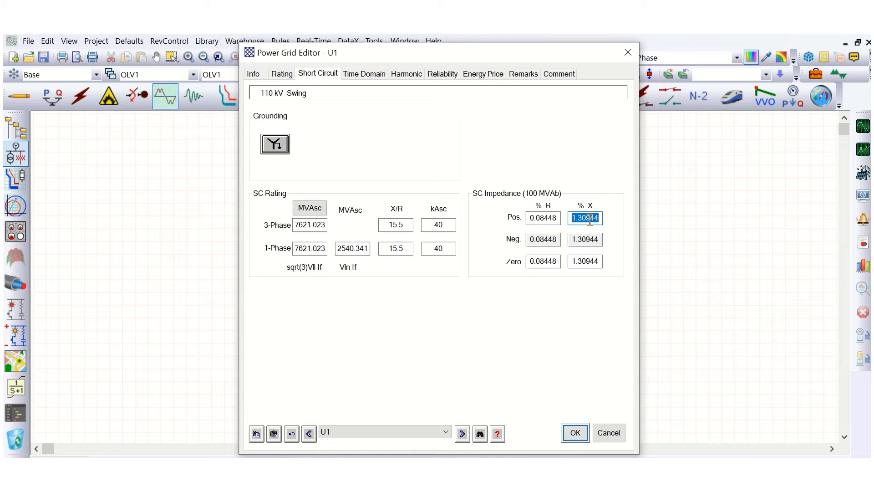
click(589, 219)
drag(405, 225, 381, 227)
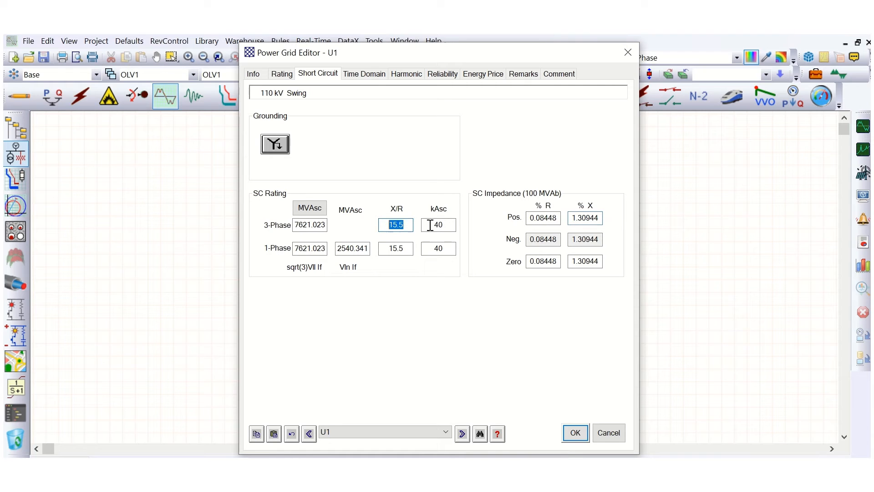
drag(441, 225, 431, 225)
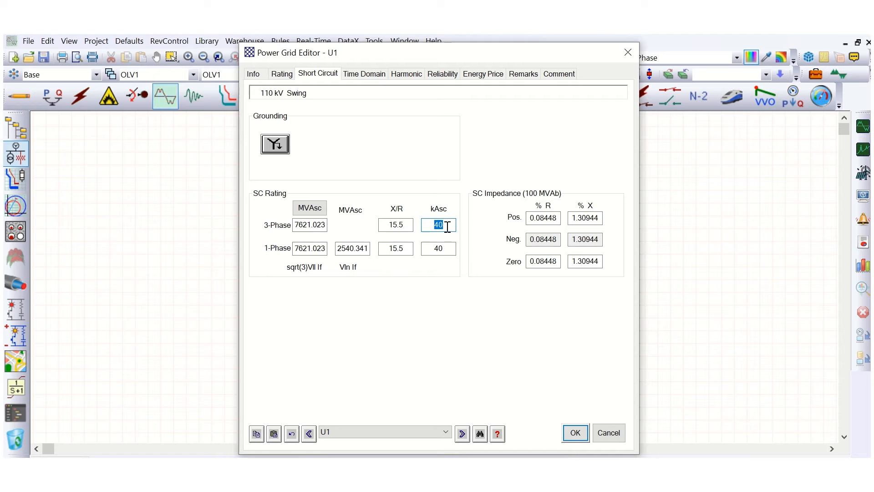
click(575, 433)
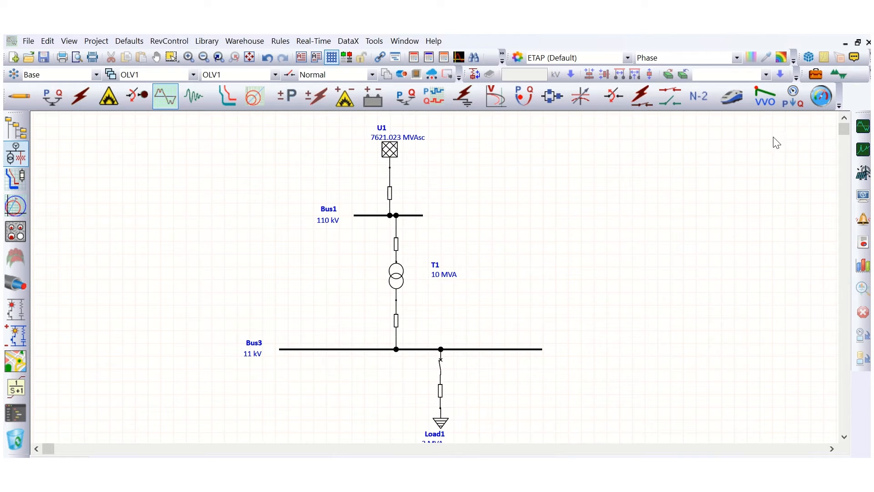
Run the harmonic load flow and move the harmonic order slider out of the diagram.
click(861, 129)
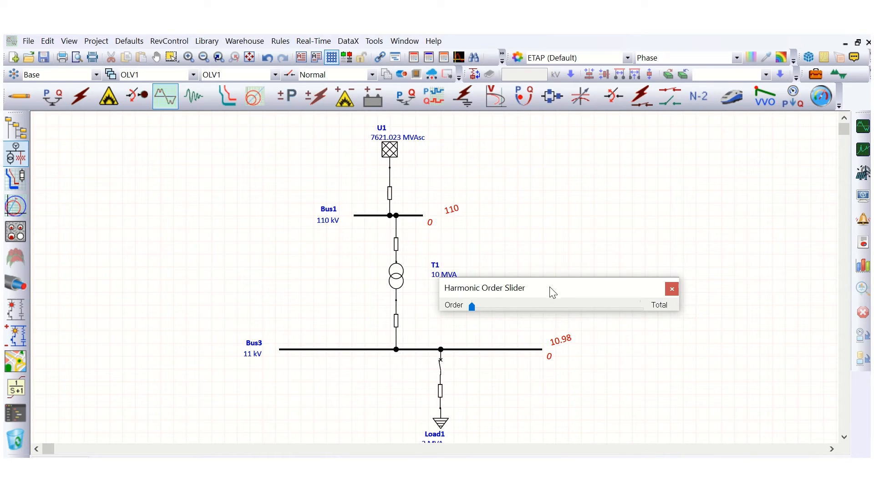
drag(552, 290, 637, 253)
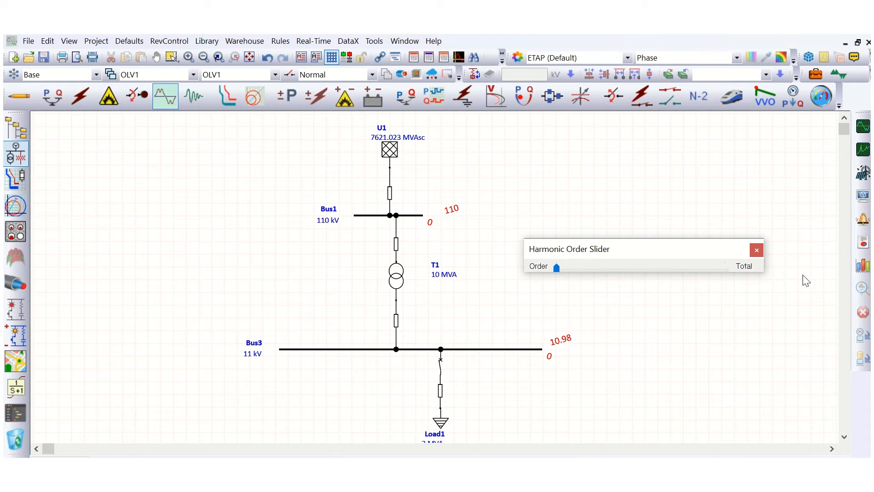
Set harmonic display options to show bus voltage in % with units and display branch current.
click(864, 195)
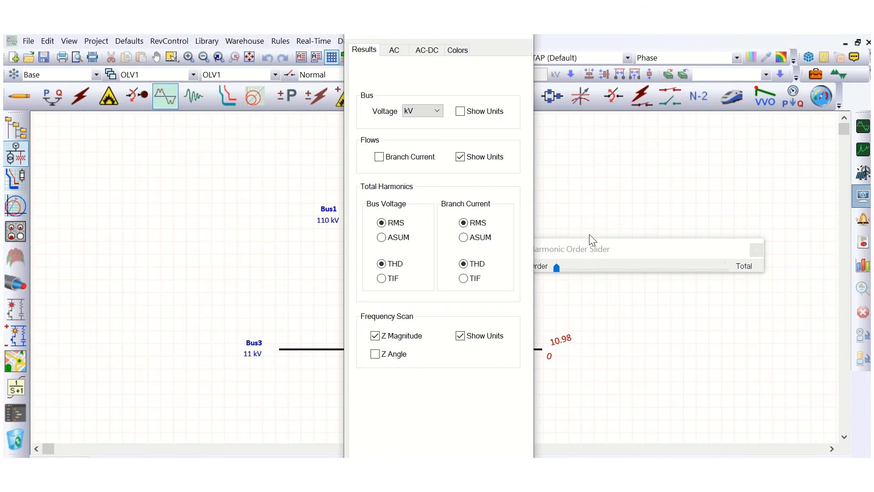
click(460, 111)
drag(424, 30, 237, 47)
click(193, 174)
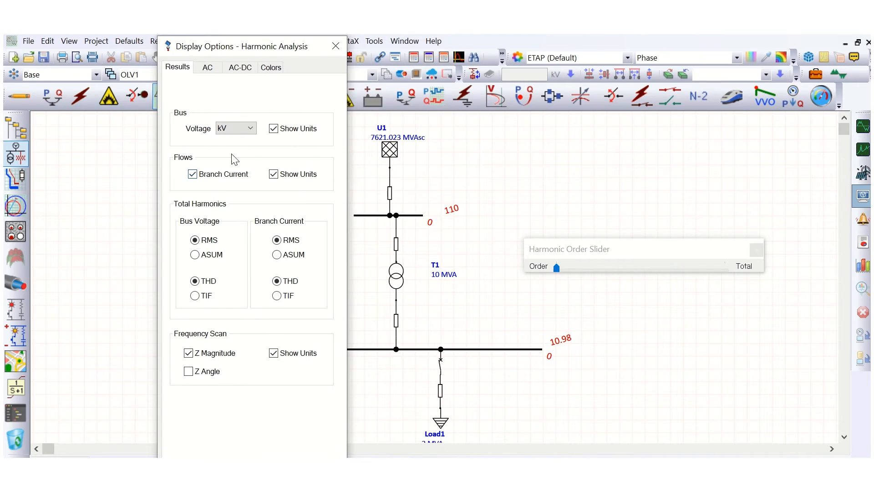
click(252, 129)
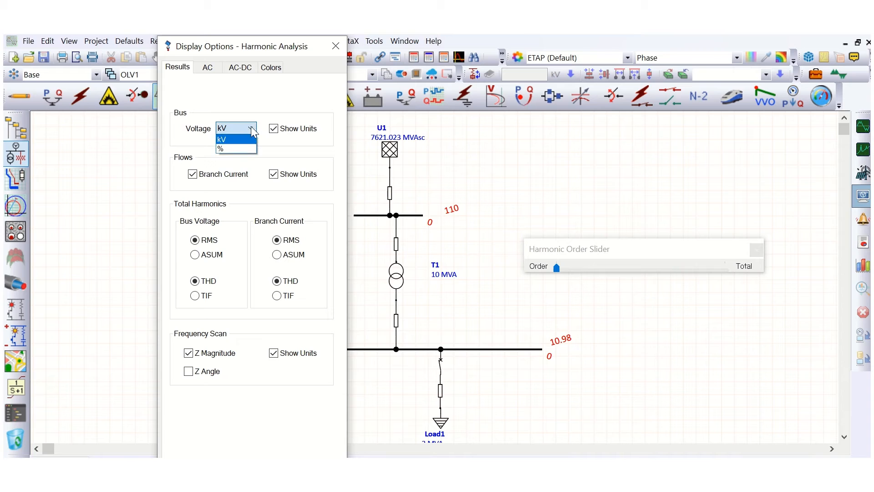
click(241, 146)
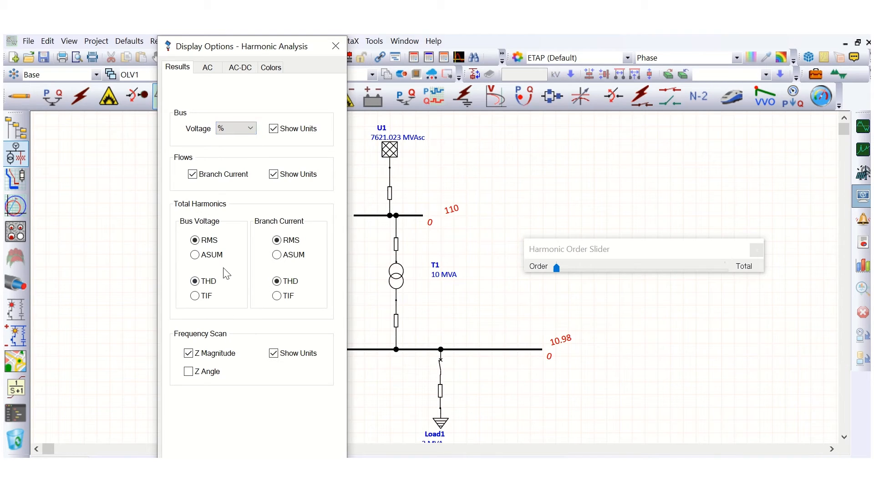
click(273, 469)
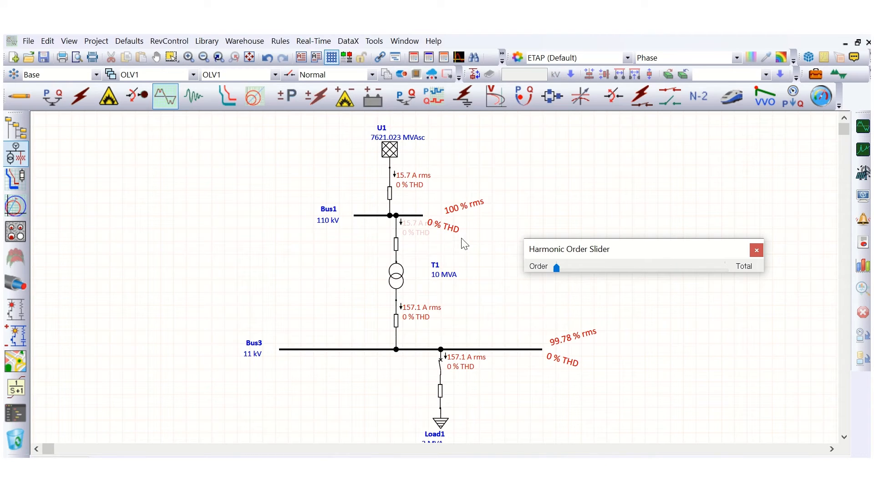
Reposition the result annotations on the diagram and close the harmonic order slider.
drag(451, 233, 471, 222)
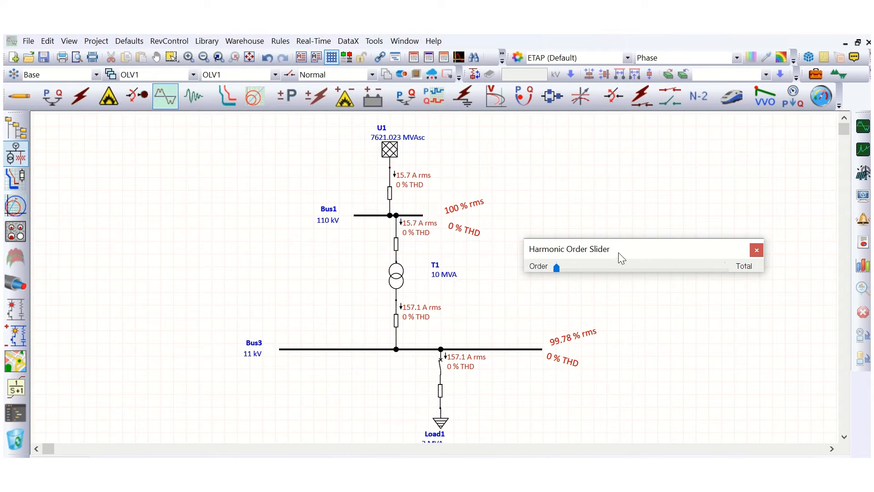
drag(619, 253, 643, 216)
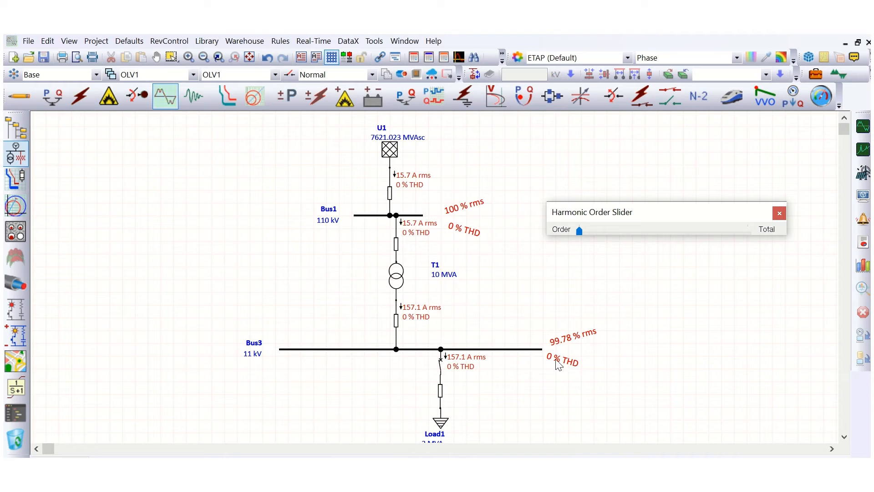
drag(564, 364, 573, 369)
click(442, 425)
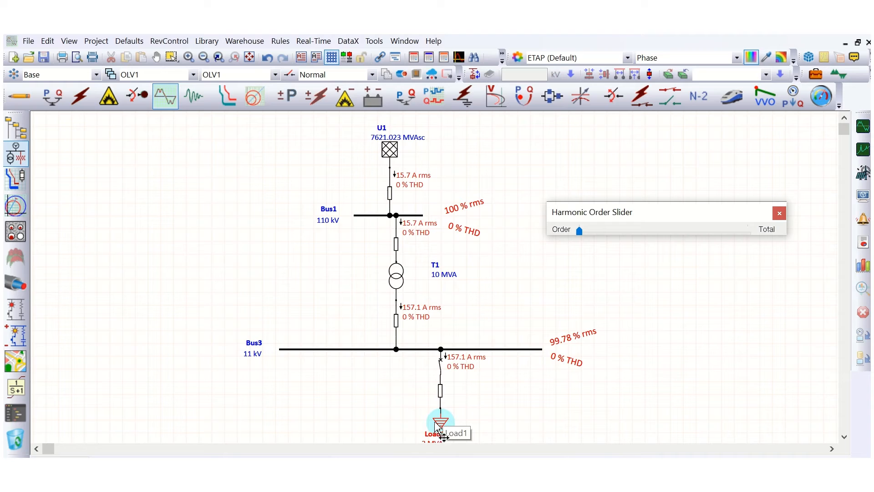
click(570, 363)
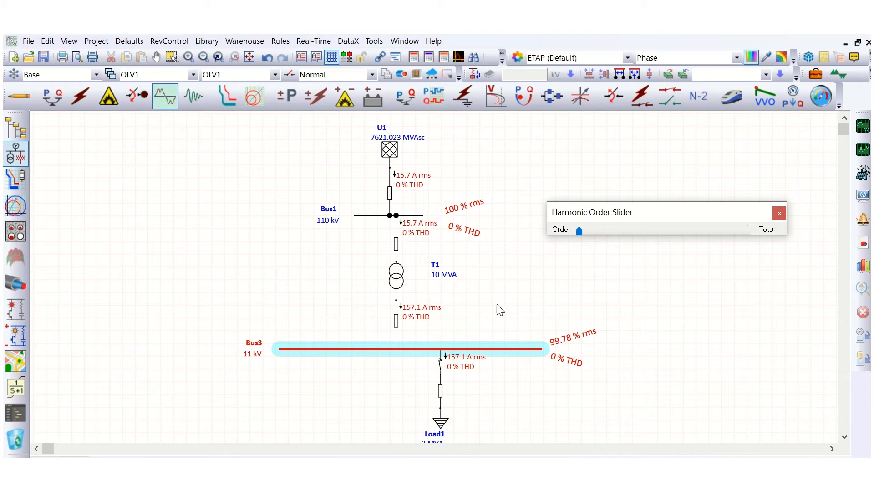
click(779, 214)
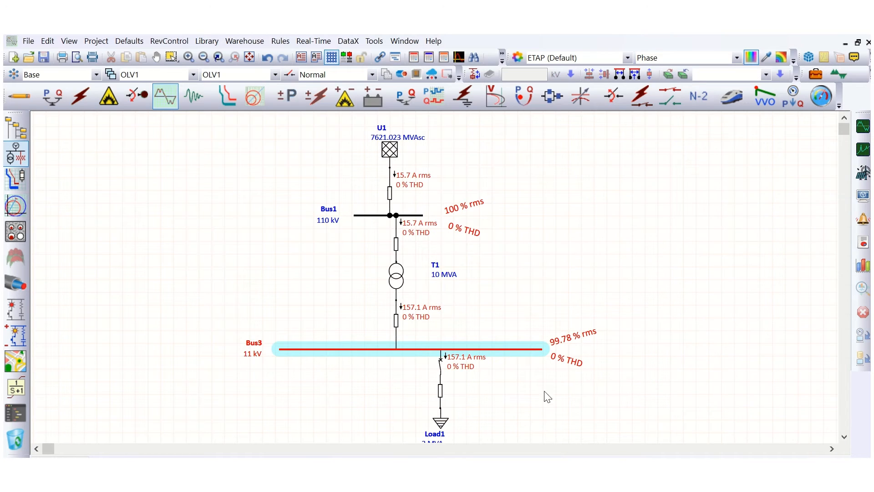
Assign the ABB ACS600 6P harmonic library spectrum to Load1.
double_click(442, 426)
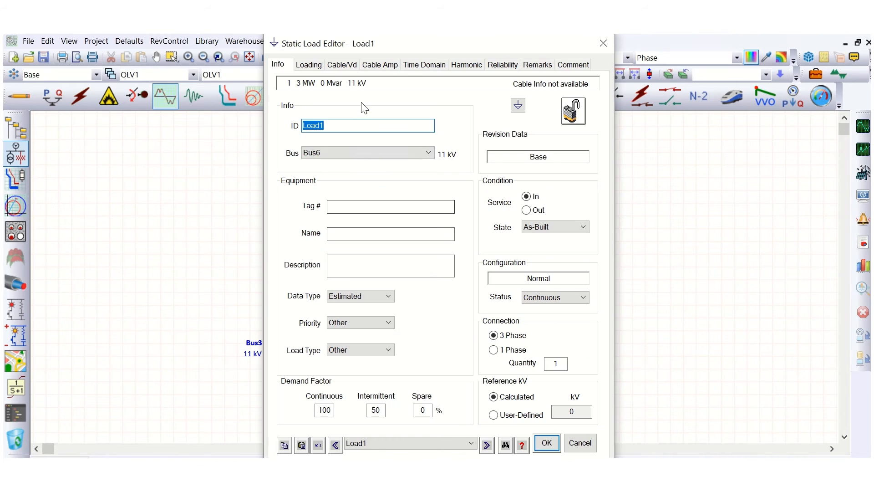
click(468, 68)
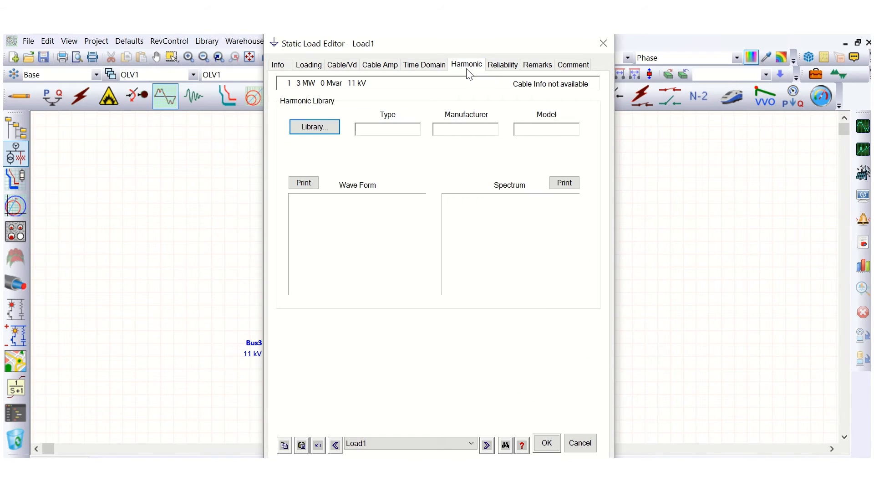
click(312, 128)
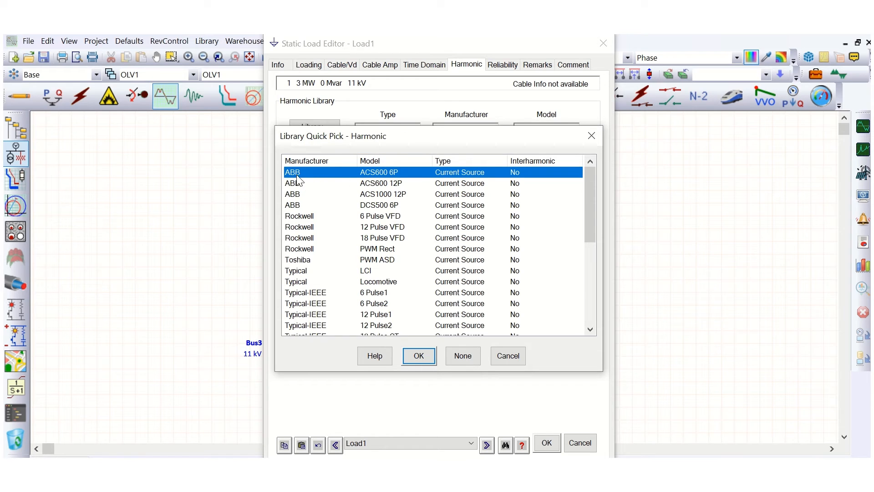
click(369, 183)
click(371, 195)
click(370, 174)
click(421, 360)
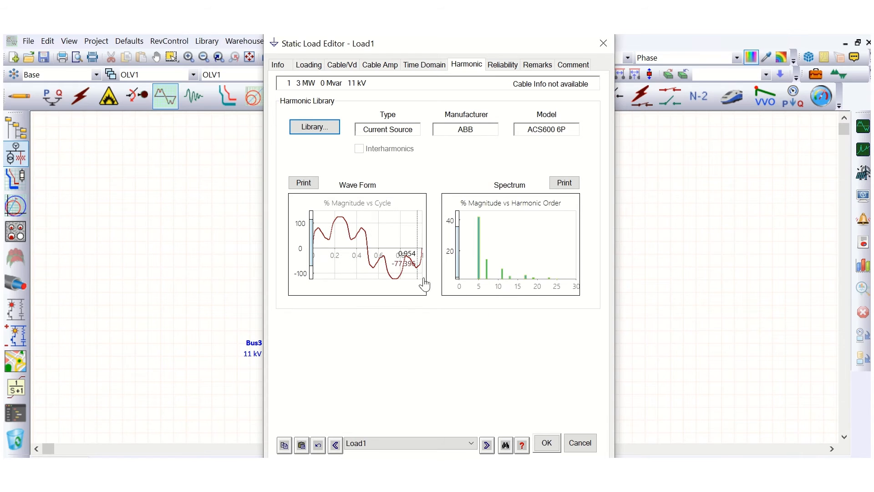
Switch Load1's harmonic spectrum to ABB ACS600 12P.
click(314, 128)
click(381, 184)
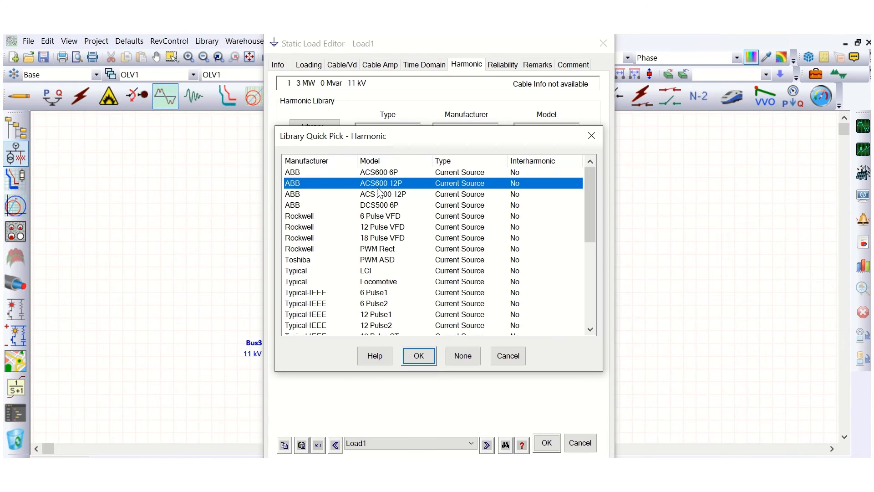
click(419, 356)
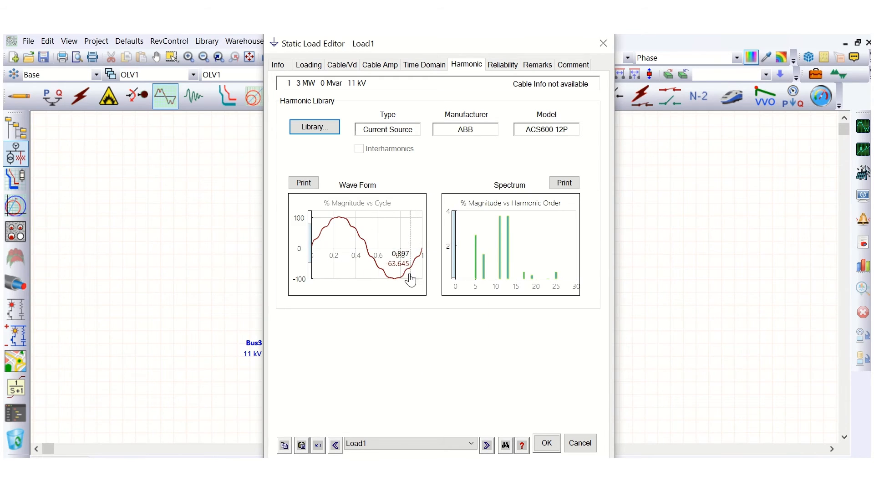
Reselect ABB ACS600 6P as Load1's harmonic spectrum and confirm the load editor.
click(314, 126)
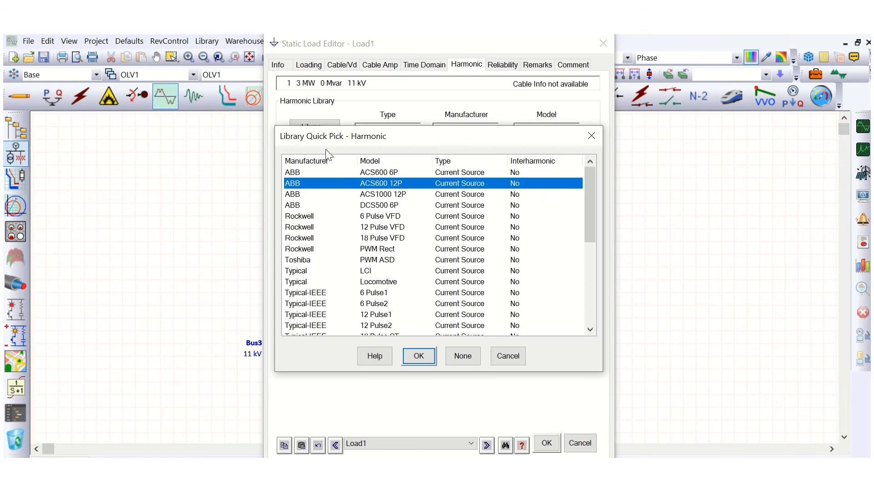
click(359, 173)
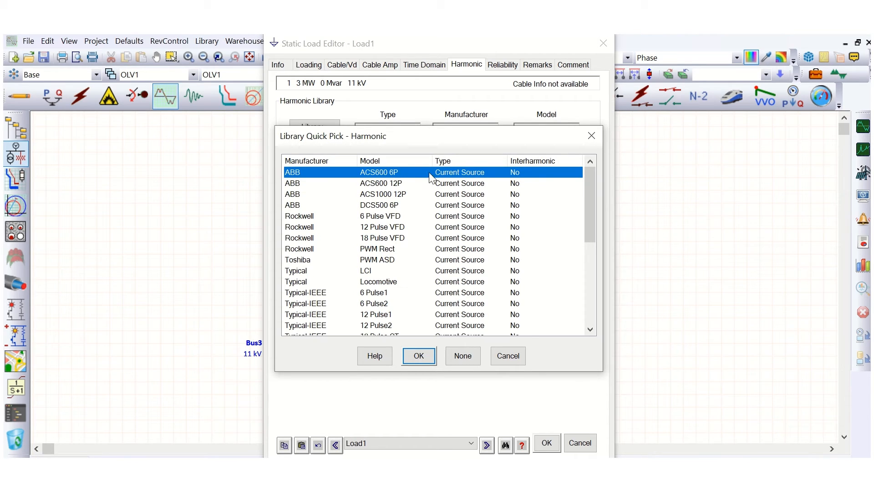
click(418, 356)
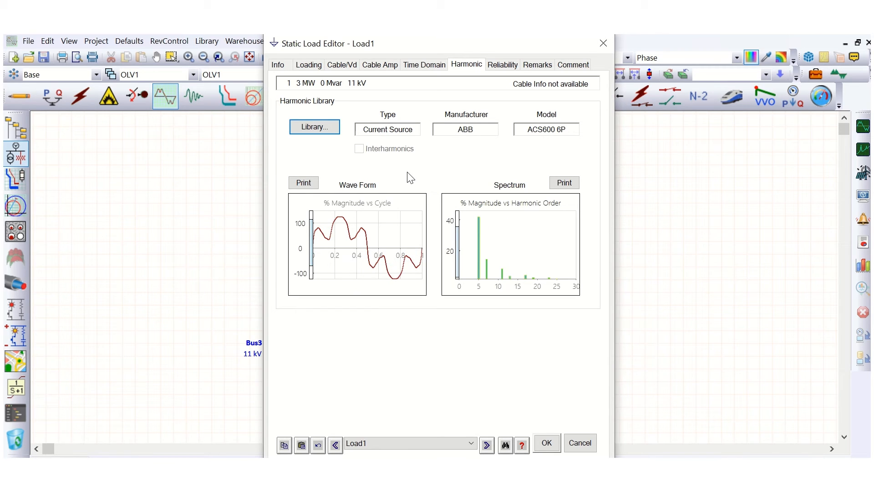
click(547, 443)
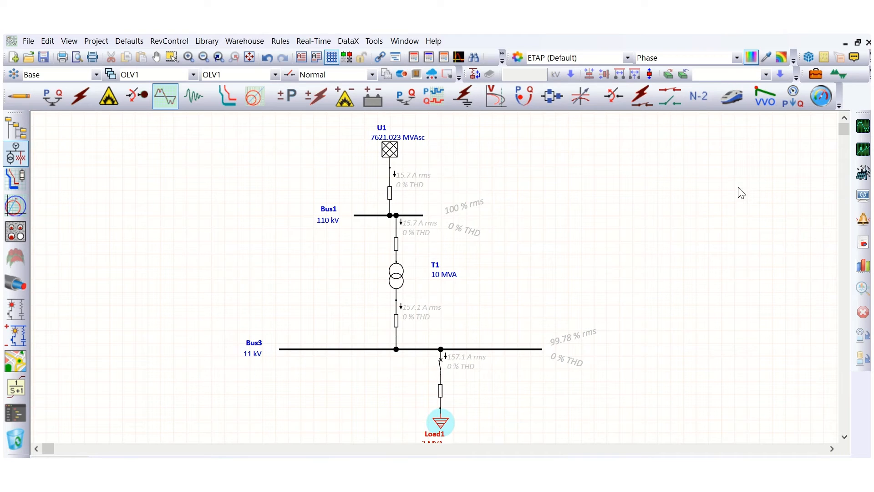
Rerun the harmonic load flow and move the harmonic order slider aside.
click(863, 127)
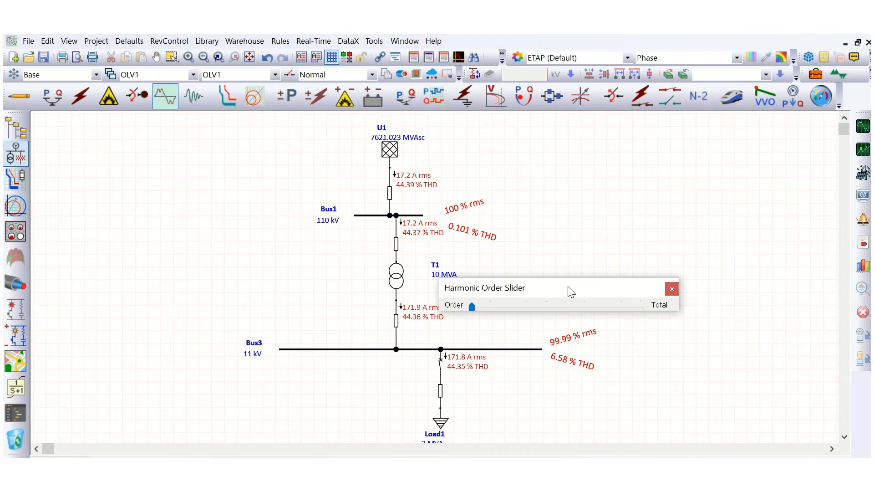
drag(570, 288, 683, 216)
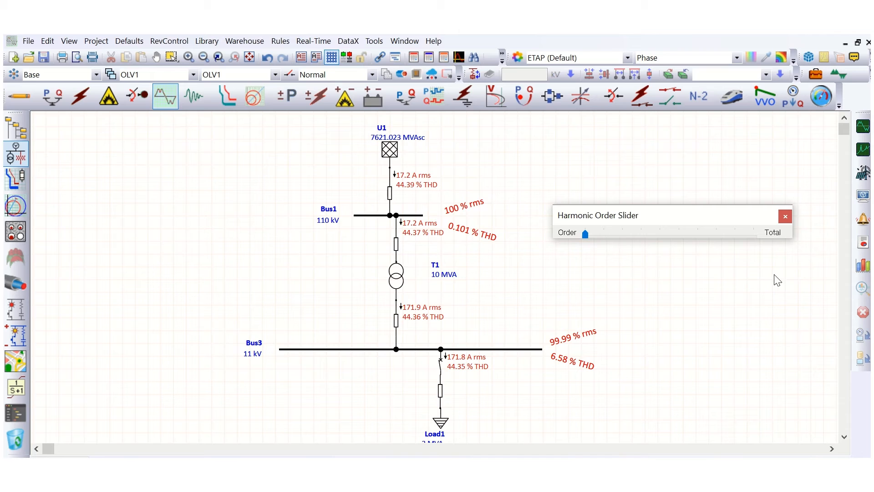
Open the harmonic analysis plots for Bus3's waveform and spectrum, review them, and close the plot window.
click(864, 267)
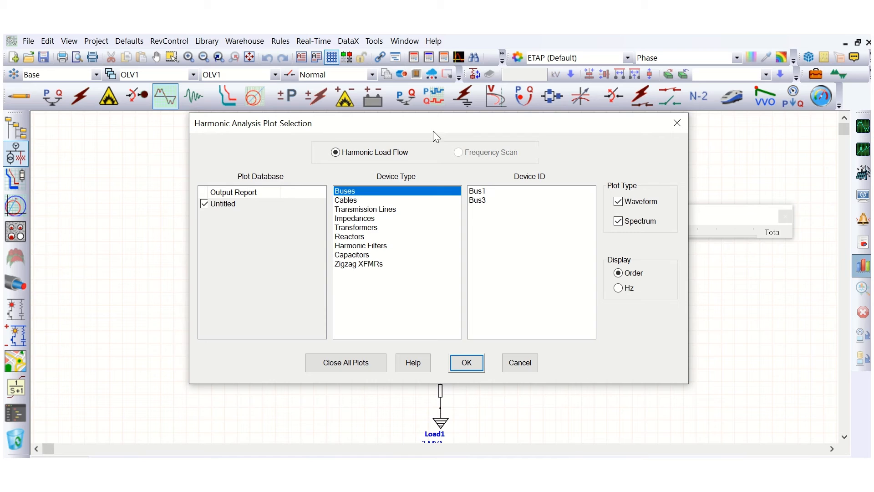
drag(433, 132, 578, 101)
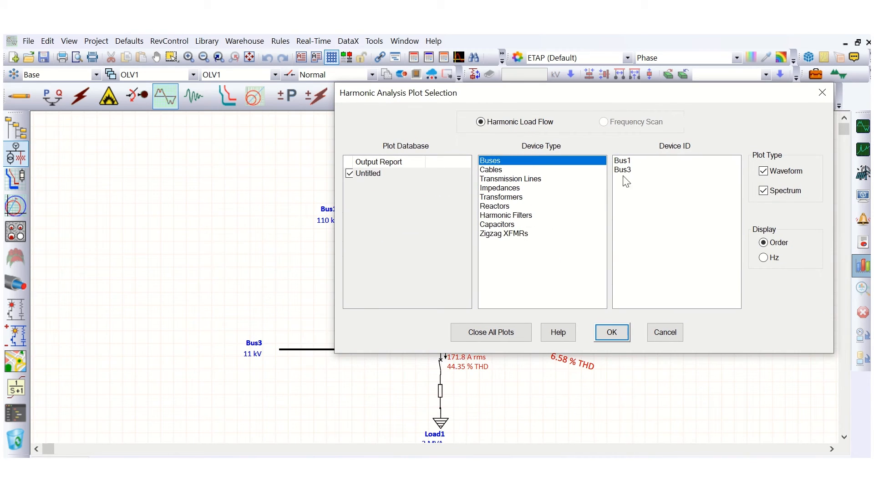
click(640, 171)
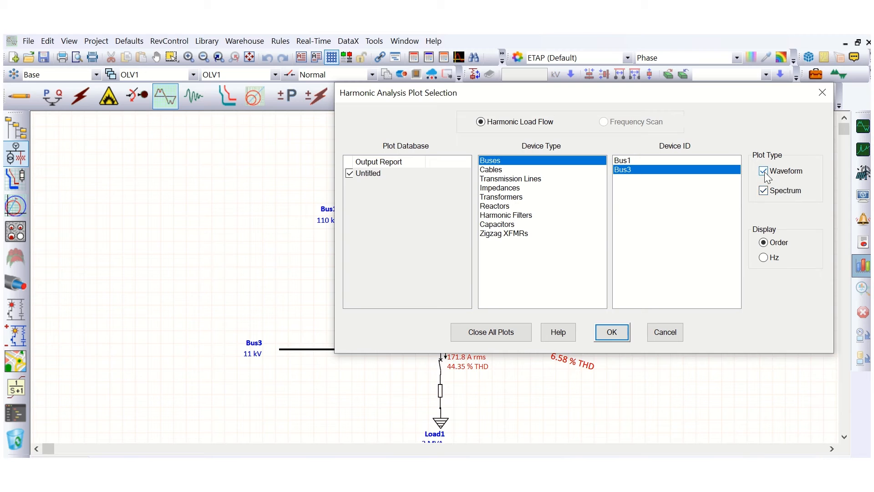
click(614, 331)
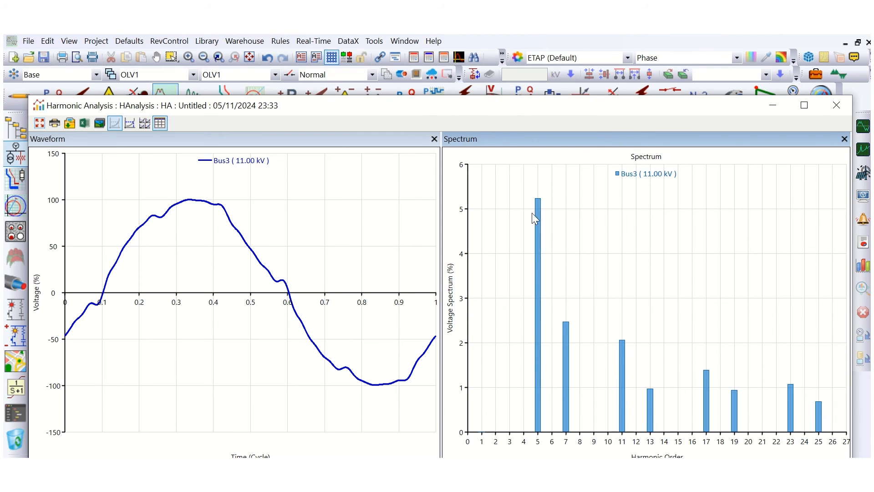
mouse_move(536, 197)
mouse_move(565, 351)
mouse_move(622, 348)
mouse_move(742, 404)
click(837, 107)
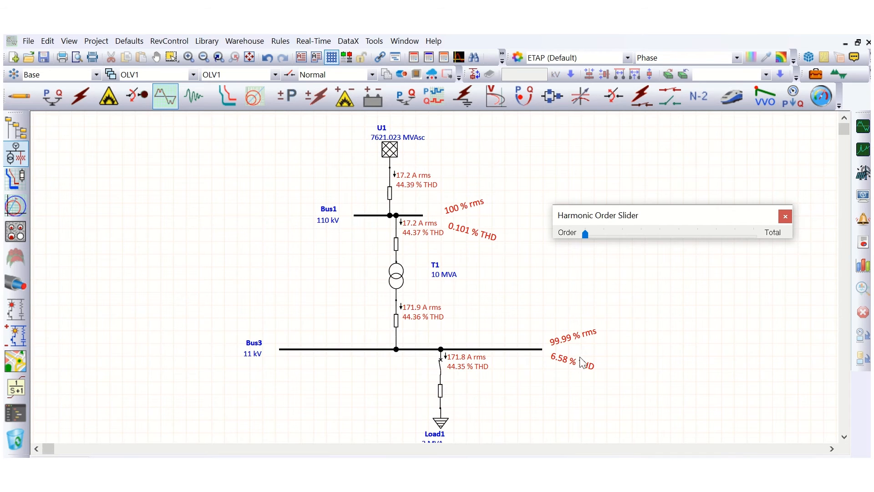
Move the harmonic order slider to order 5 to inspect per-harmonic results, then close the slider.
click(560, 363)
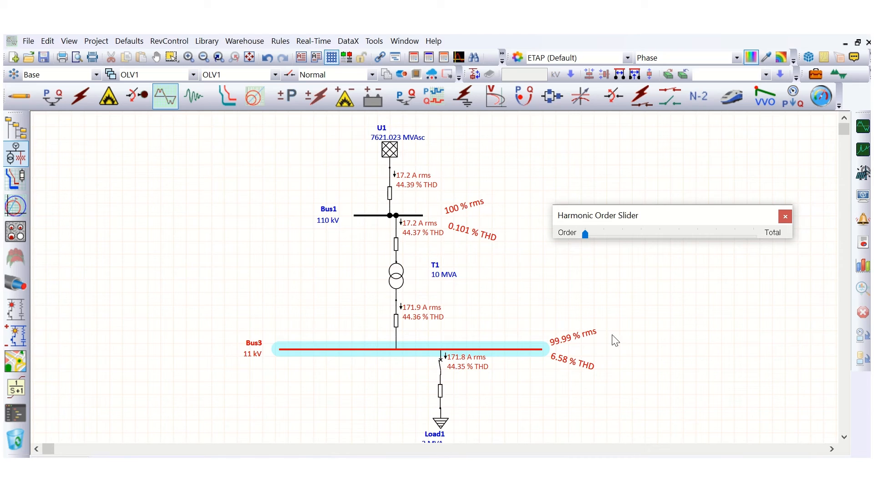
click(539, 389)
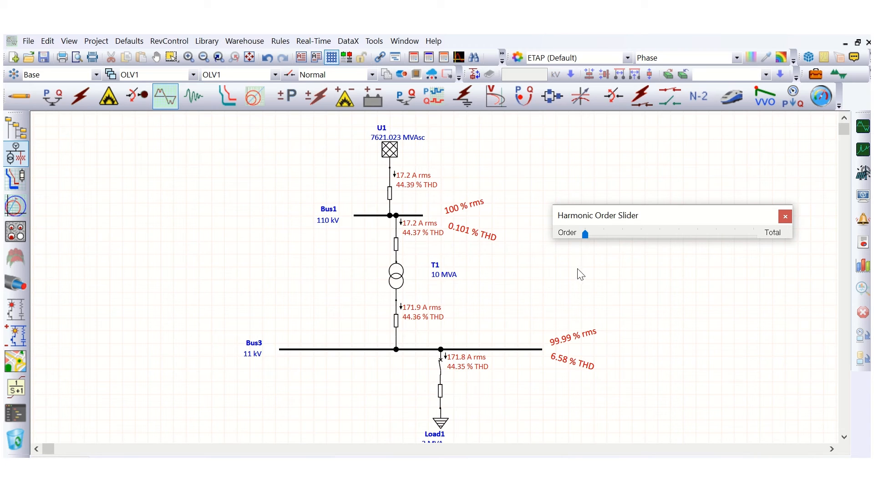
click(618, 236)
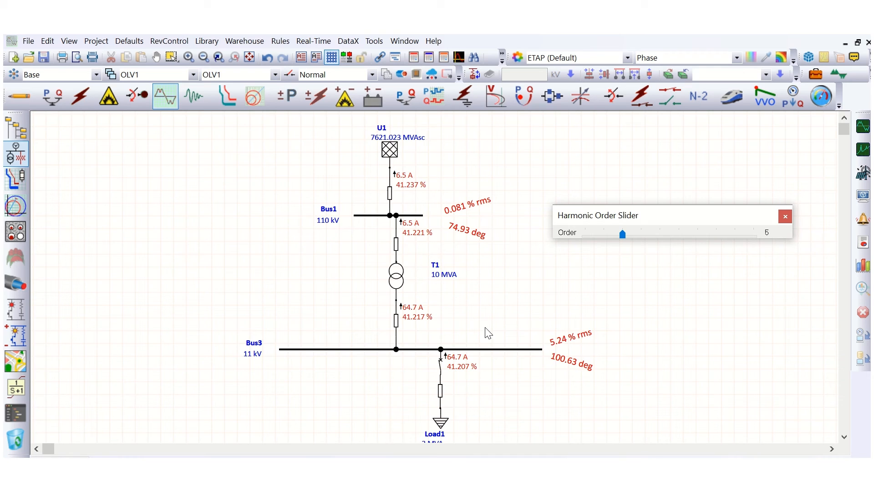
click(785, 216)
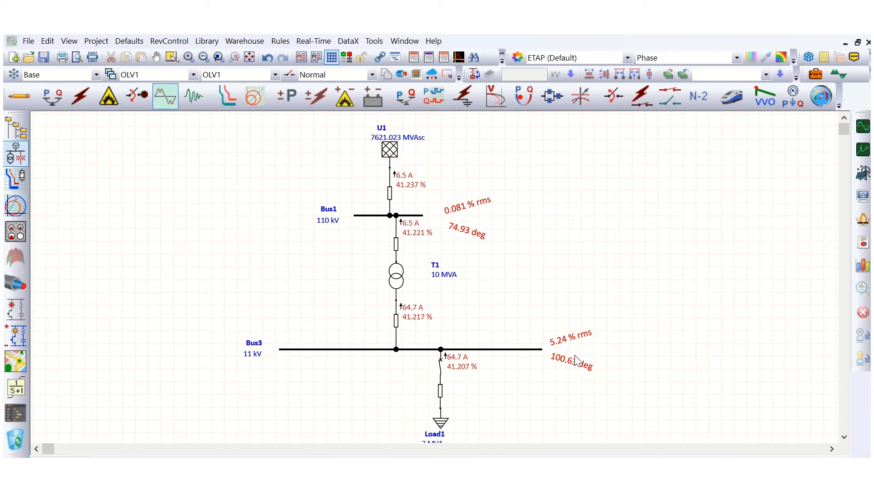
Switch to edit mode and add a second static load below Bus3, connected through a cable and a circuit breaker.
click(18, 97)
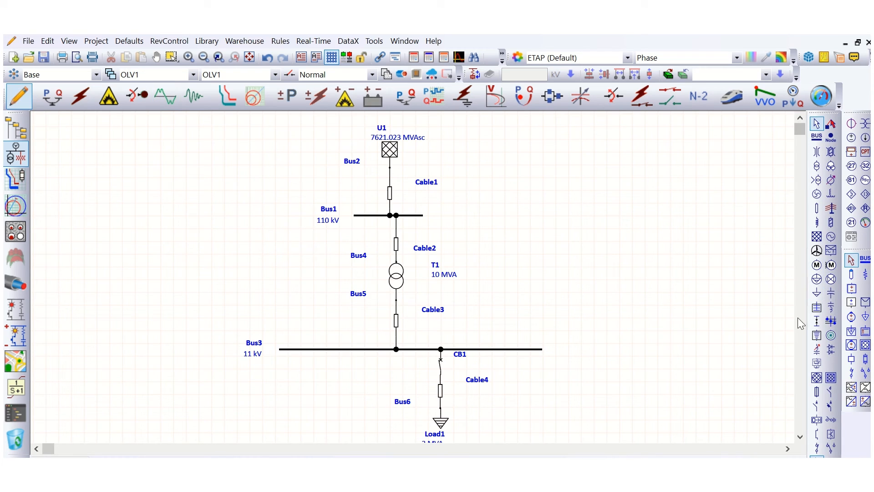
click(822, 297)
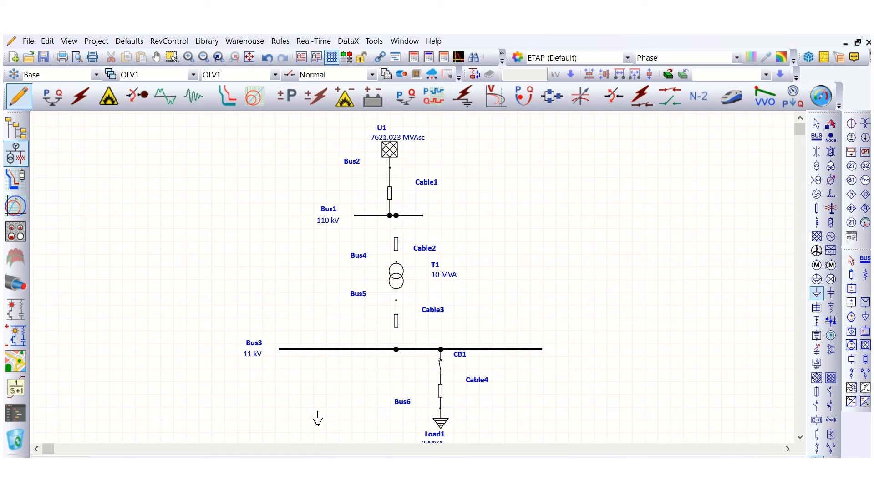
click(306, 423)
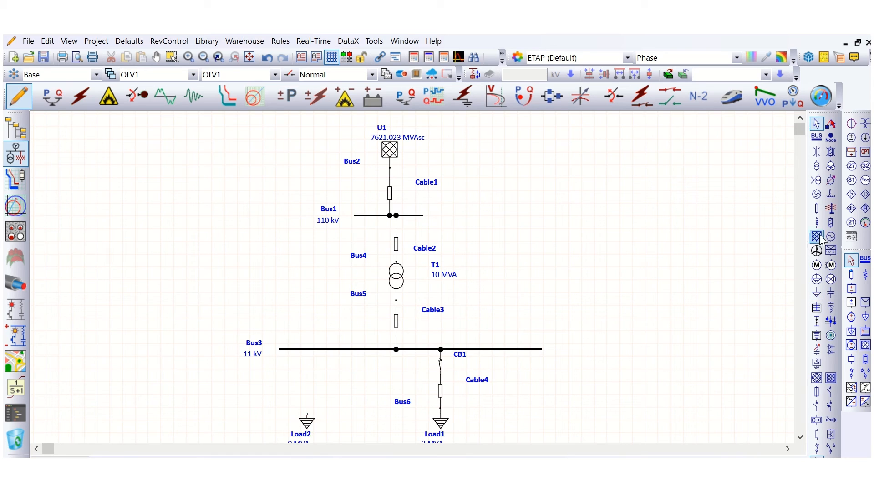
click(822, 209)
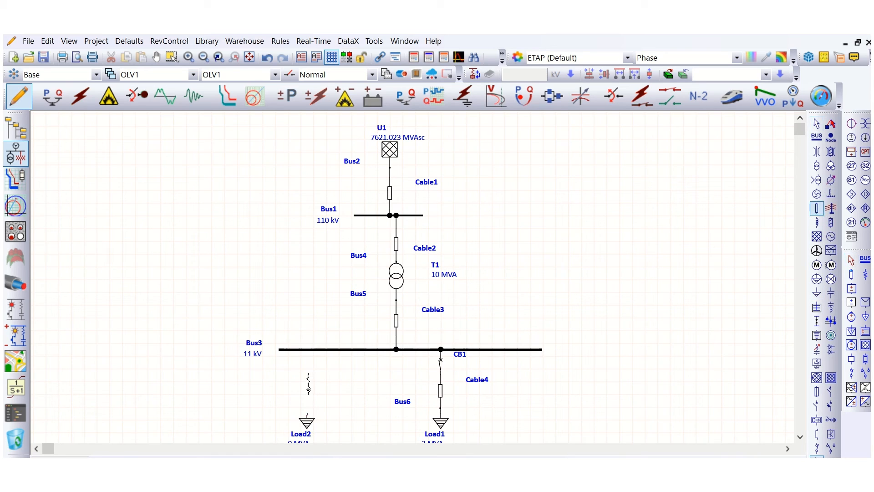
click(307, 390)
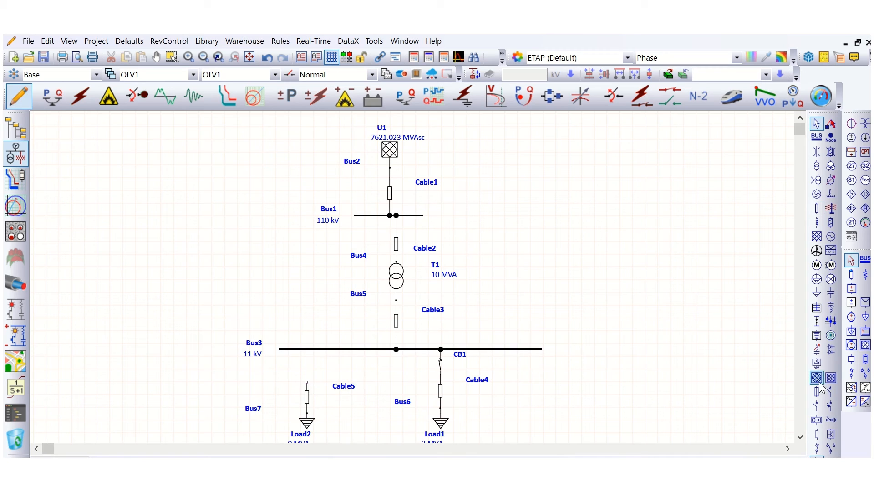
click(817, 406)
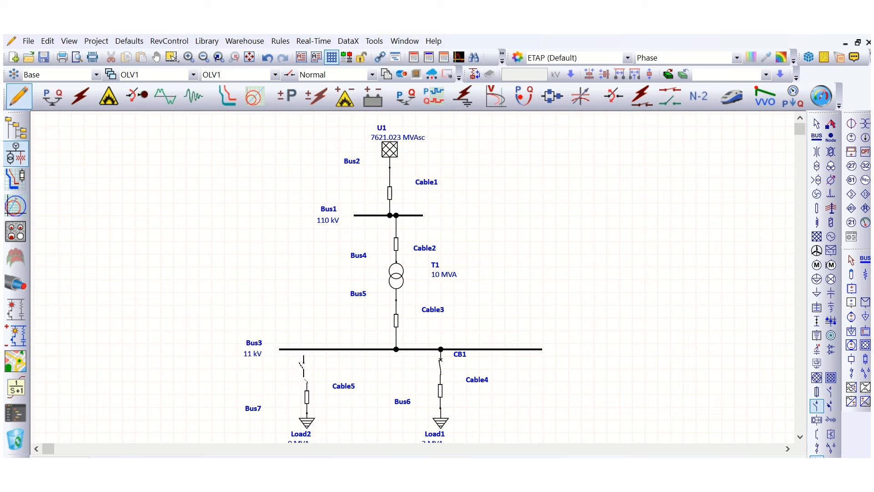
click(307, 362)
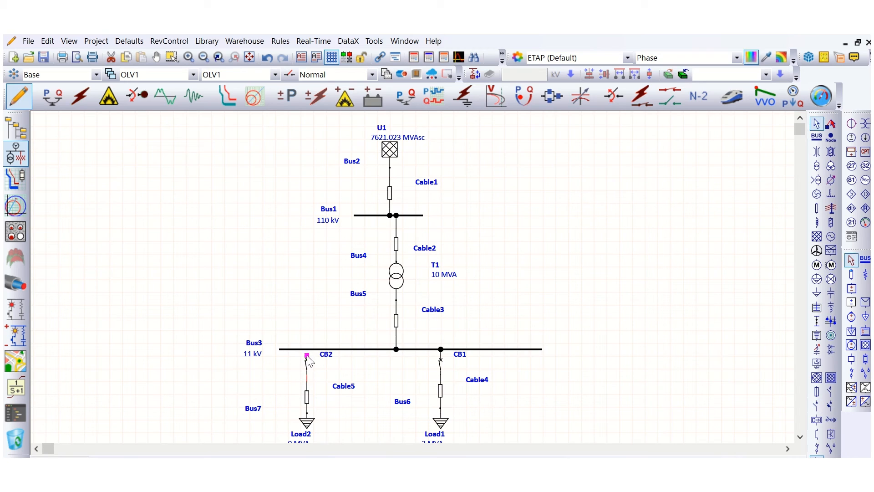
Set Load2's rating to 2 MVA at 11 kV and confirm the load editor.
double_click(308, 422)
click(309, 65)
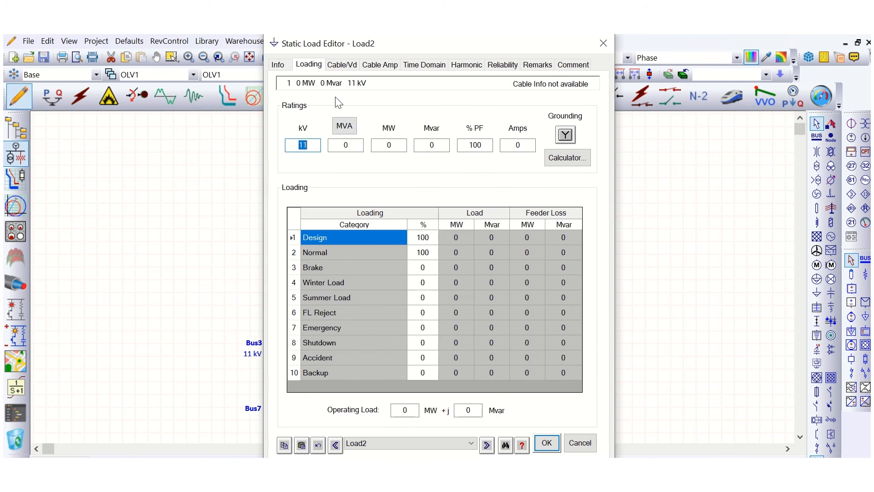
click(352, 144)
drag(351, 145, 336, 144)
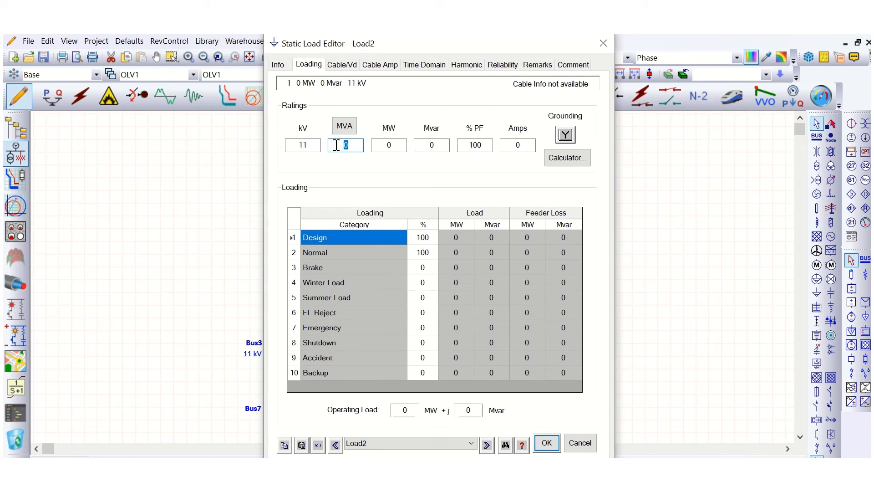
text(2)
key(Tab)
click(442, 149)
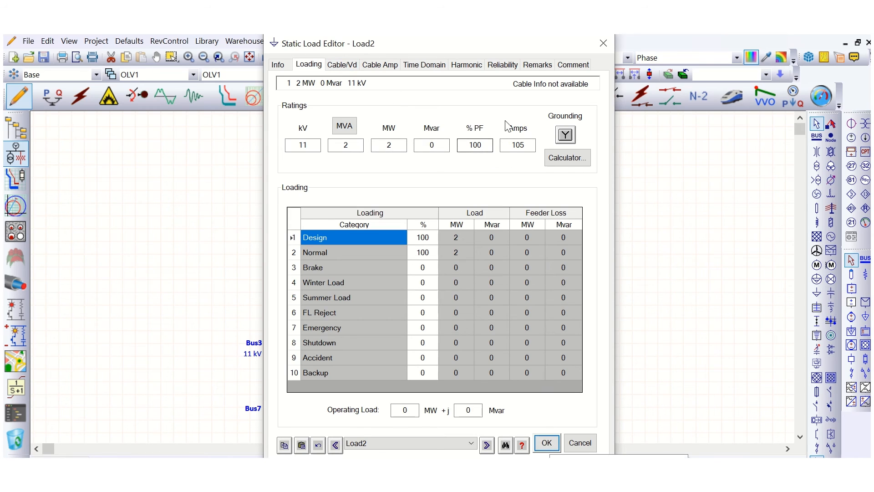
click(468, 66)
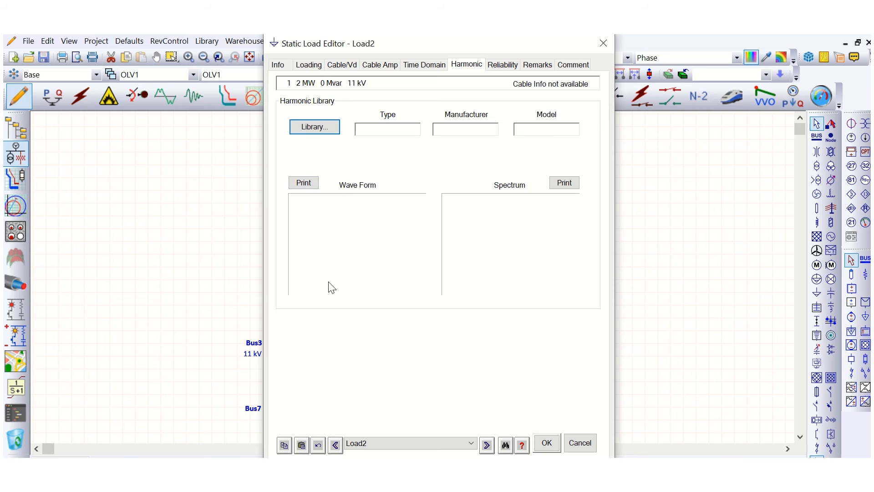
click(547, 442)
click(529, 290)
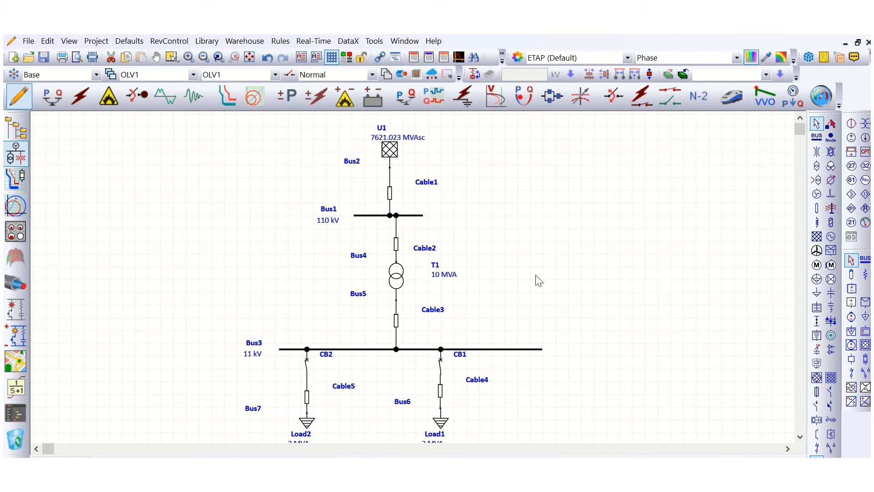
Open circuit breaker CB1 feeding Load1.
click(440, 363)
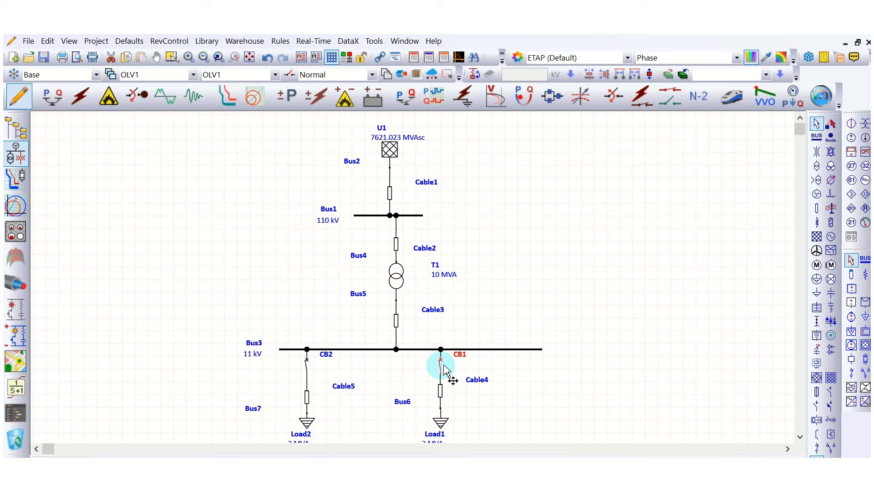
right_click(441, 364)
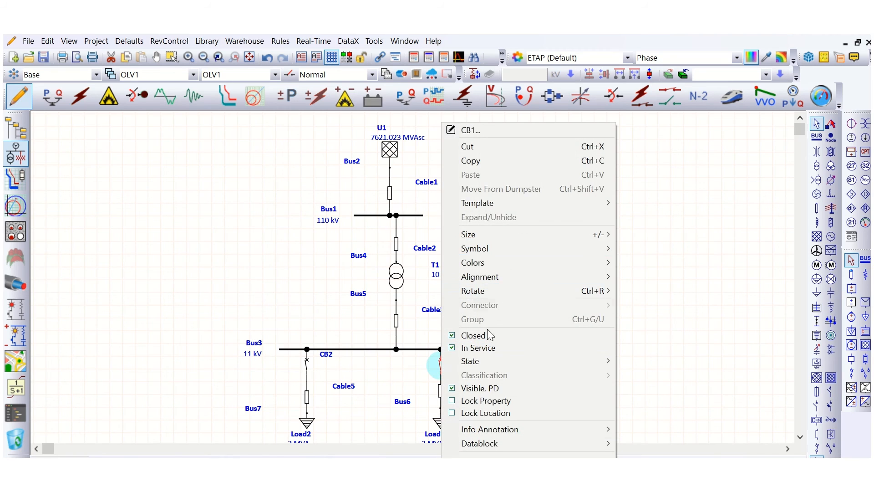
click(496, 335)
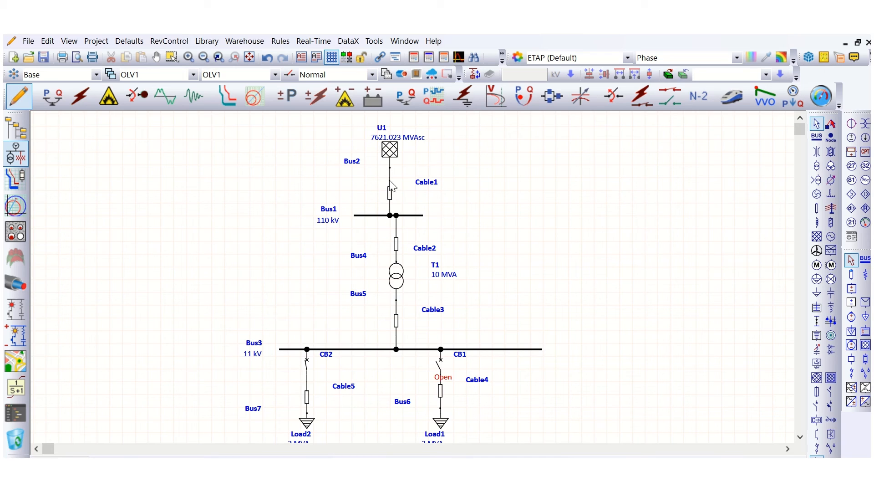
Switch to load flow analysis mode and close the error report window.
click(307, 424)
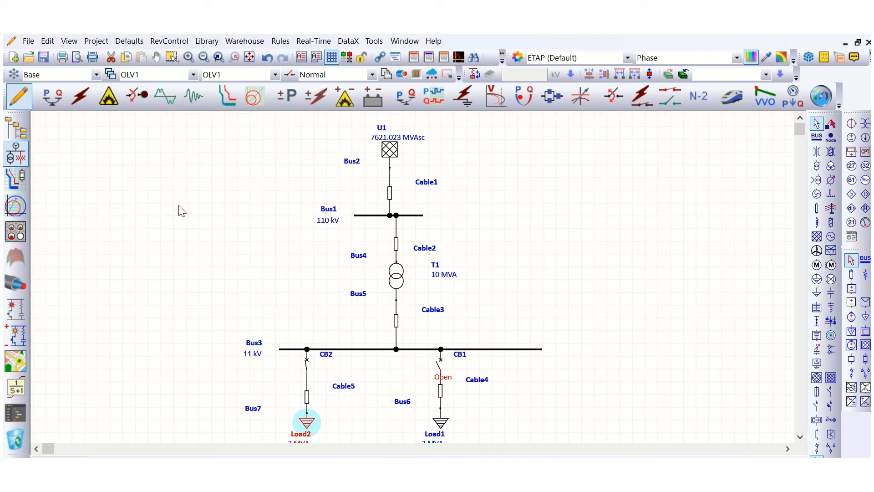
click(161, 203)
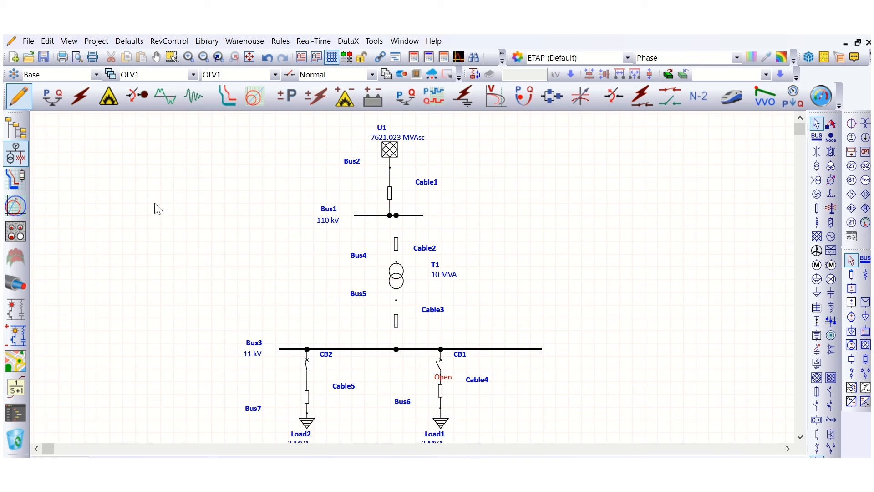
click(53, 97)
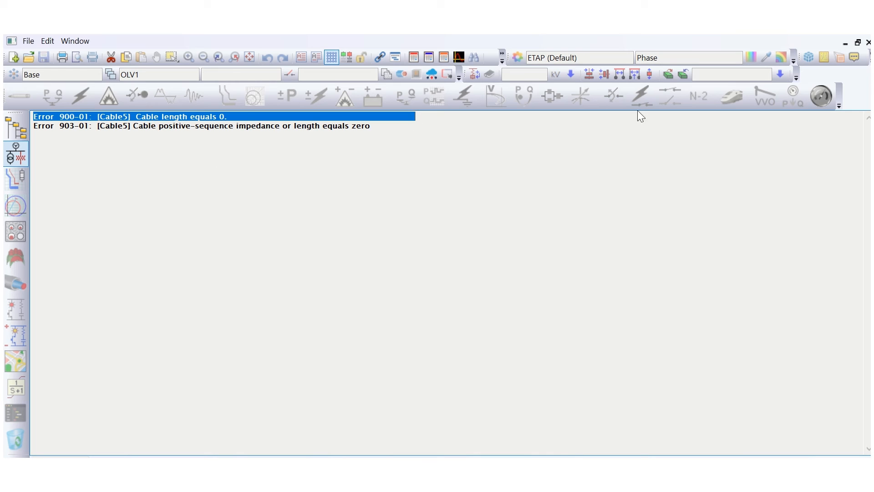
click(869, 42)
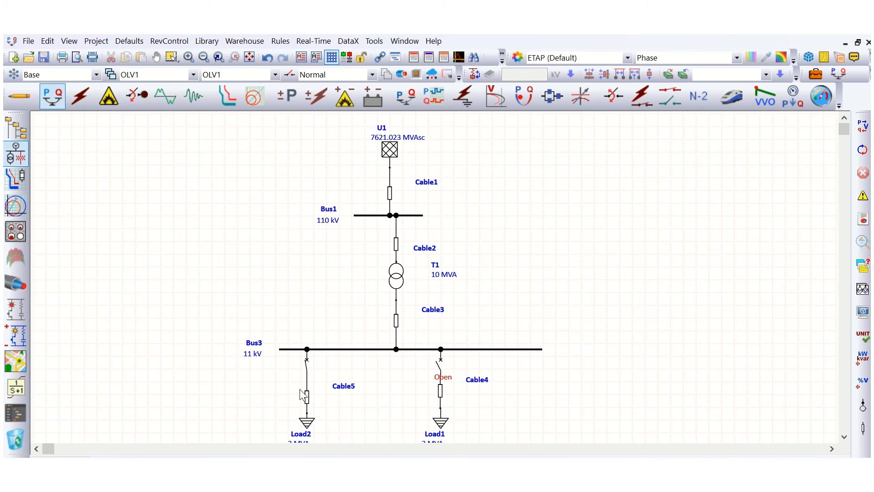
Open Cable5's editor and set its length to 20 m.
click(306, 397)
double_click(311, 368)
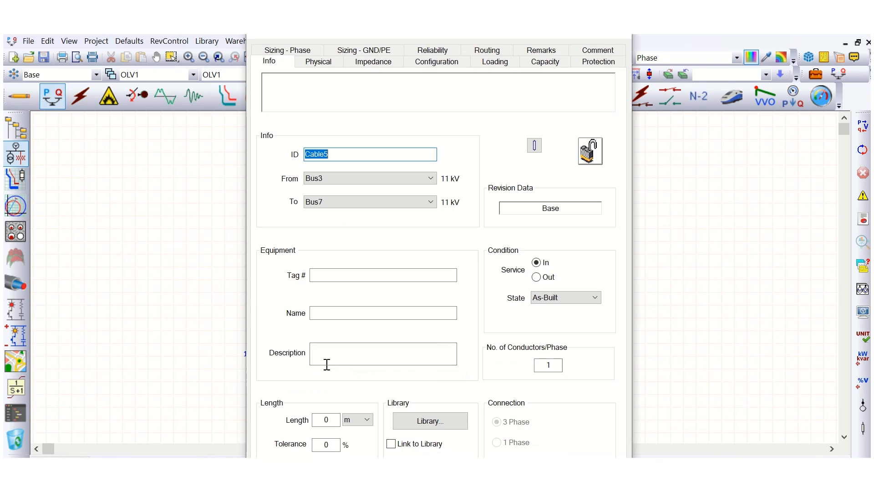
click(318, 64)
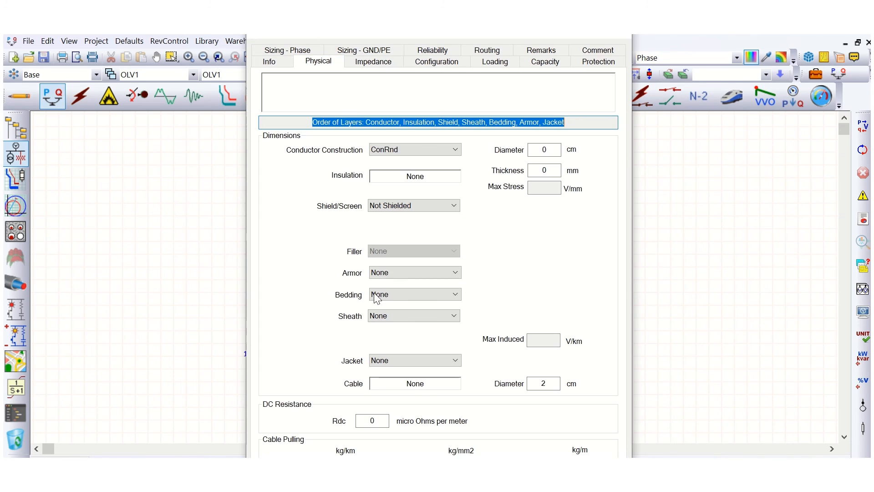
click(278, 66)
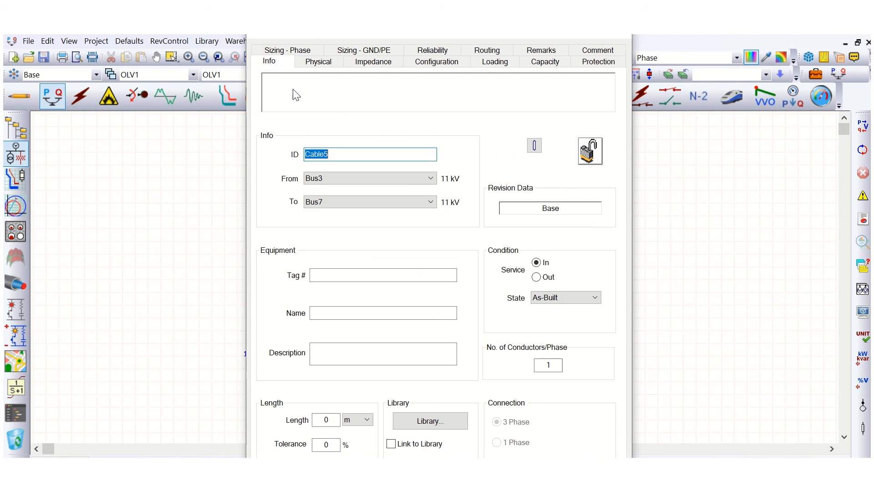
click(323, 420)
text(2)
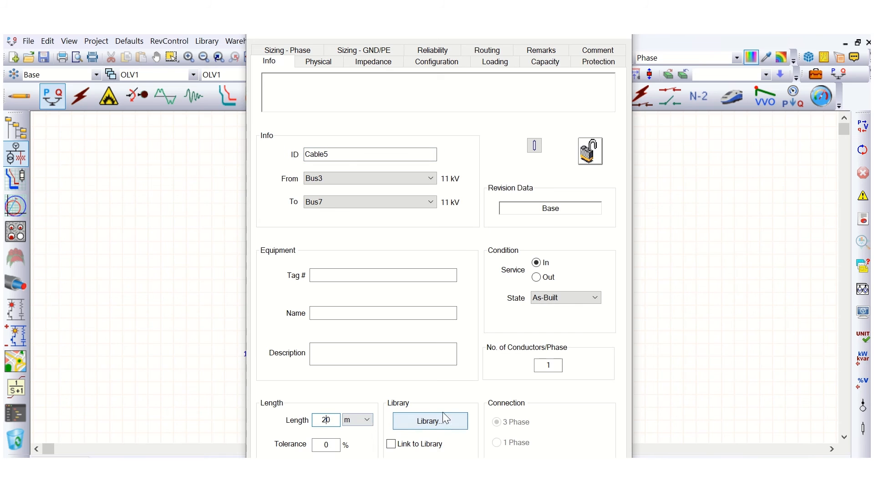
Assign Cable5 the library cable BS5467, 3.3 kV, 3/C copper XLPE, size 95 mm².
click(438, 421)
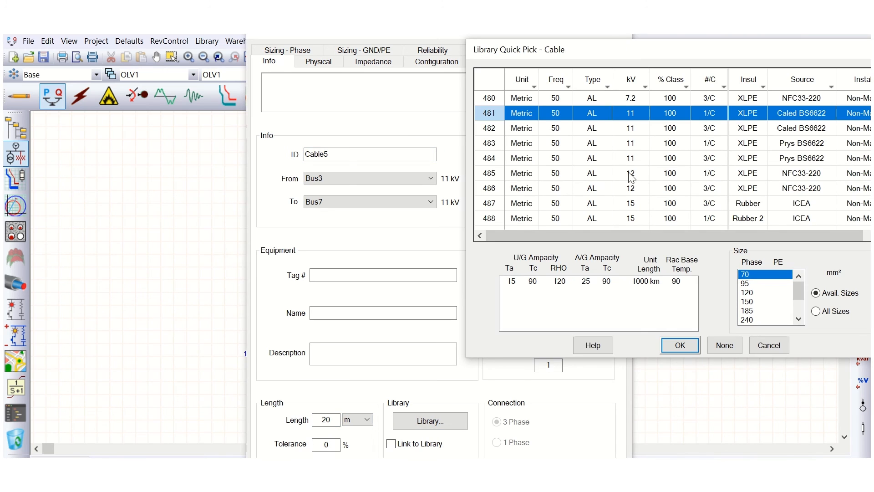
scroll(614, 189, up, 11)
scroll(642, 182, up, 1)
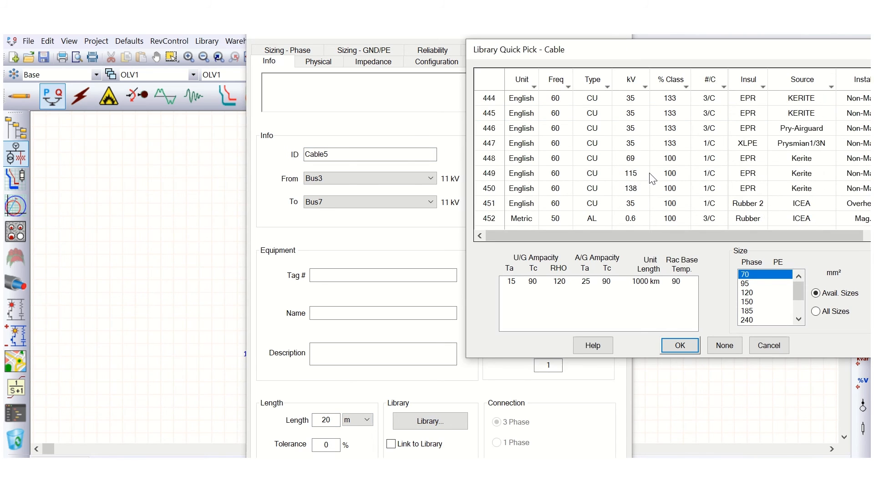
click(647, 173)
scroll(621, 168, up, 2)
scroll(624, 171, down, 6)
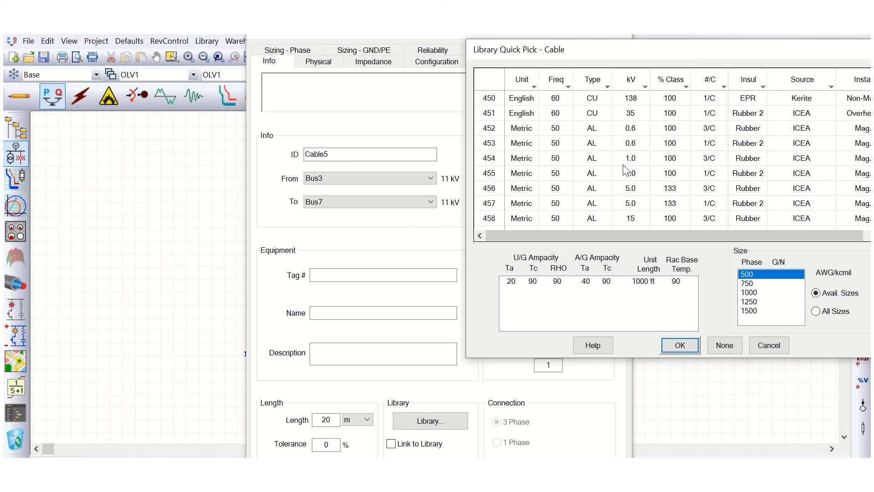
scroll(626, 170, down, 17)
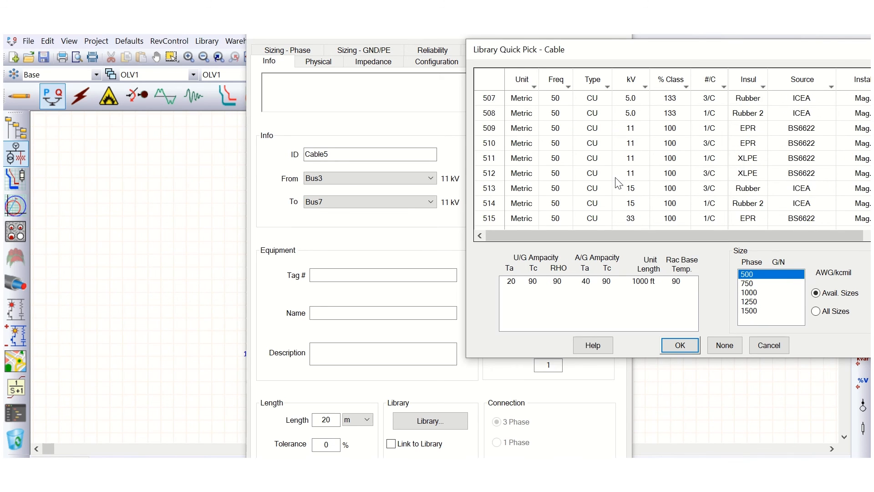
scroll(610, 178, up, 2)
click(594, 189)
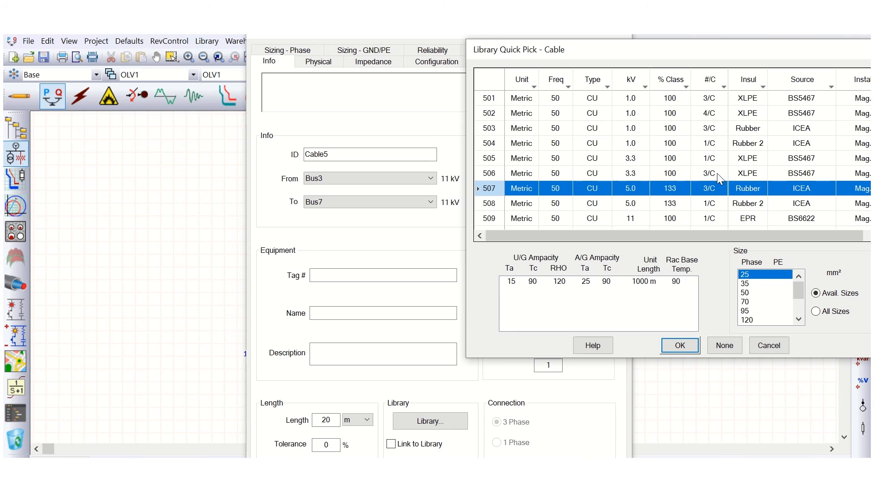
key(Up)
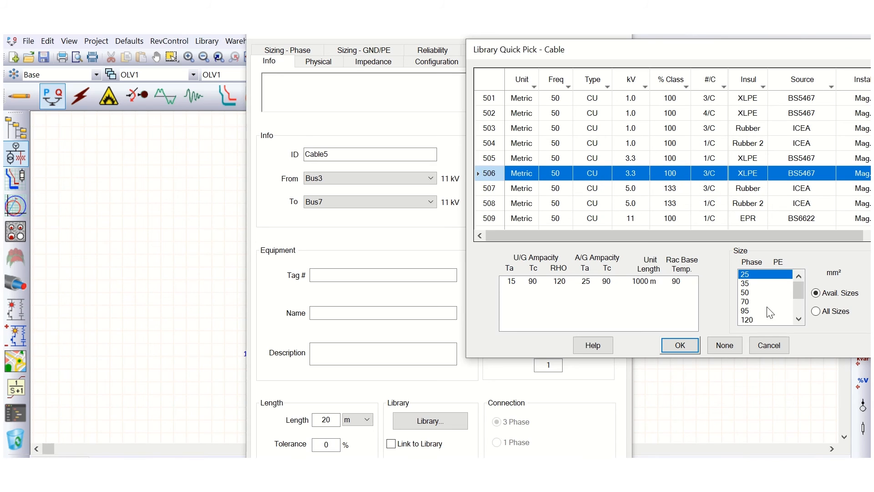
click(749, 311)
click(683, 348)
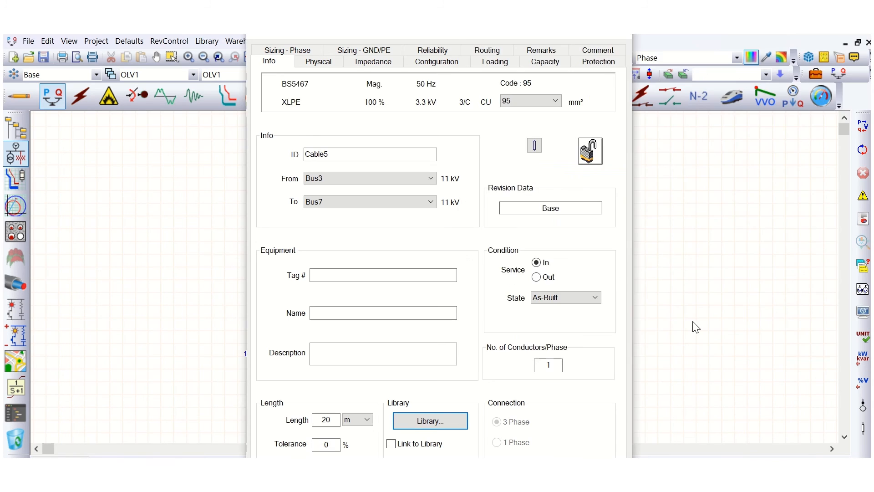
Review Cable5's impedance values and confirm the cable editor.
click(374, 65)
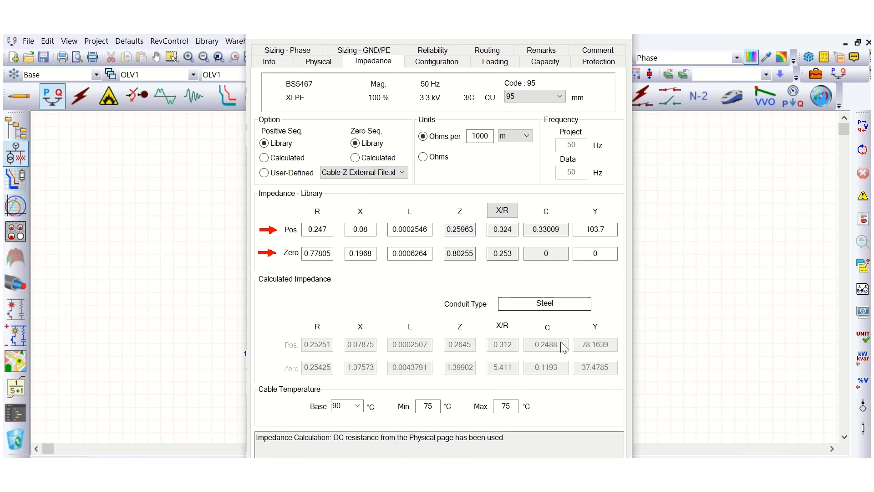
key(Return)
click(644, 236)
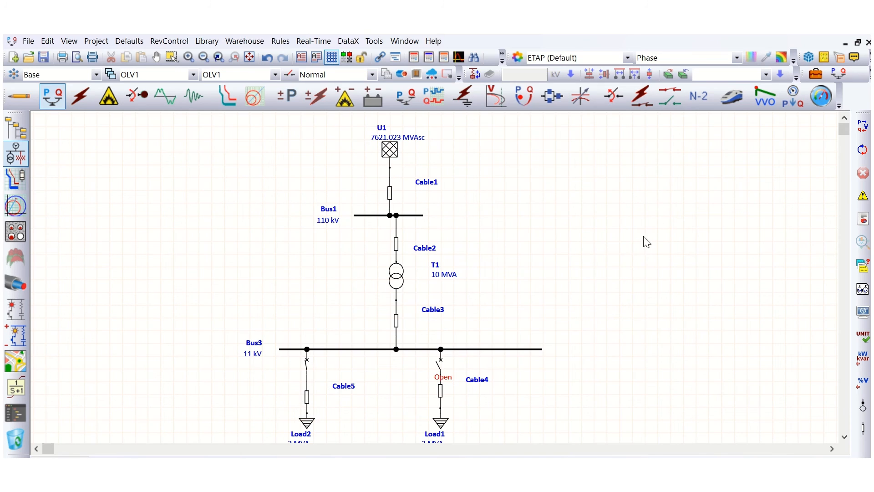
Run the load flow, then switch to harmonic analysis mode and close the harmonic order slider.
click(862, 128)
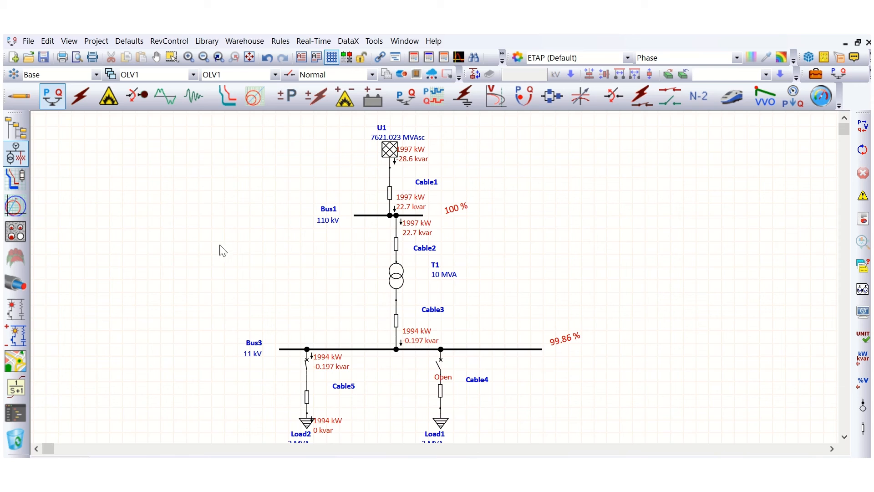
click(165, 96)
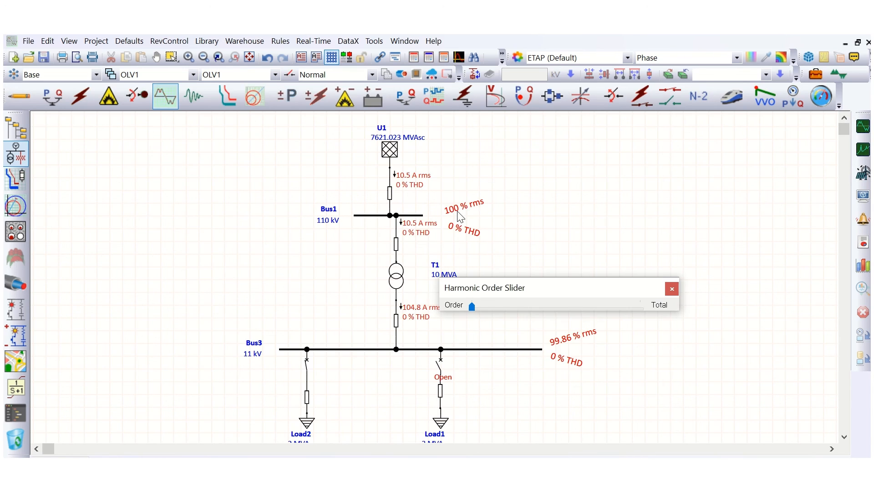
drag(542, 290, 637, 233)
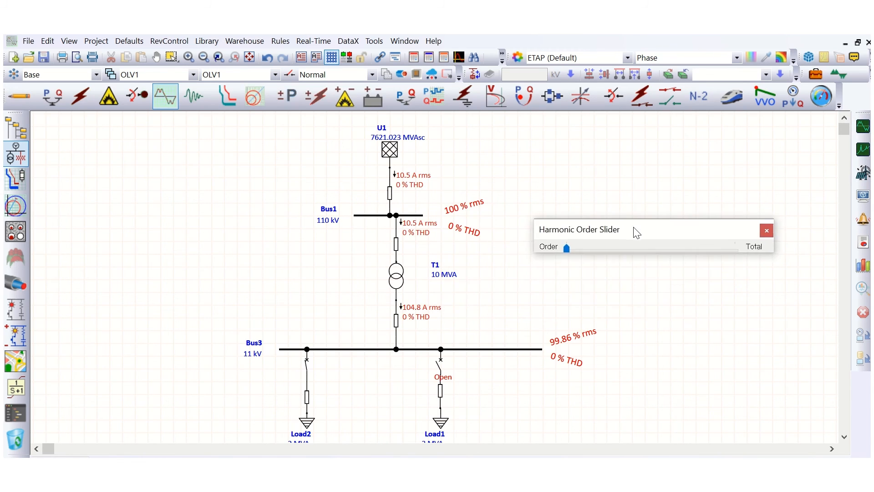
click(767, 230)
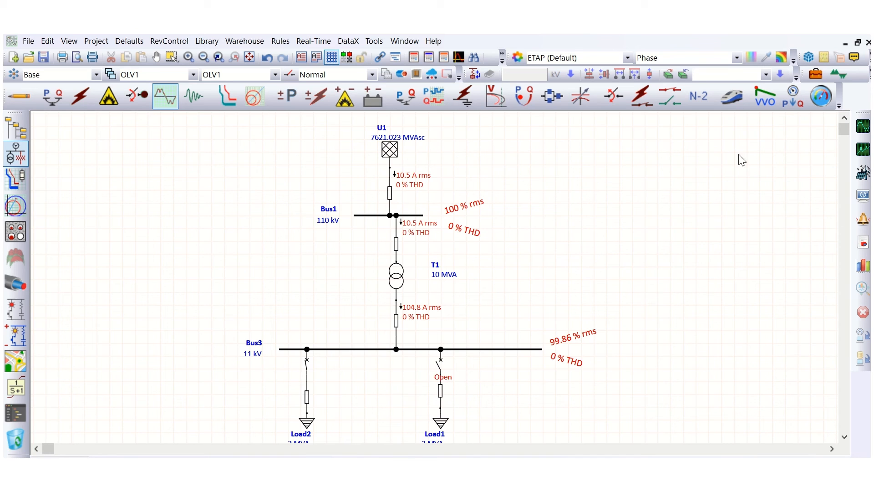
Edit the harmonic study case to plot and tabulate all cables.
click(816, 74)
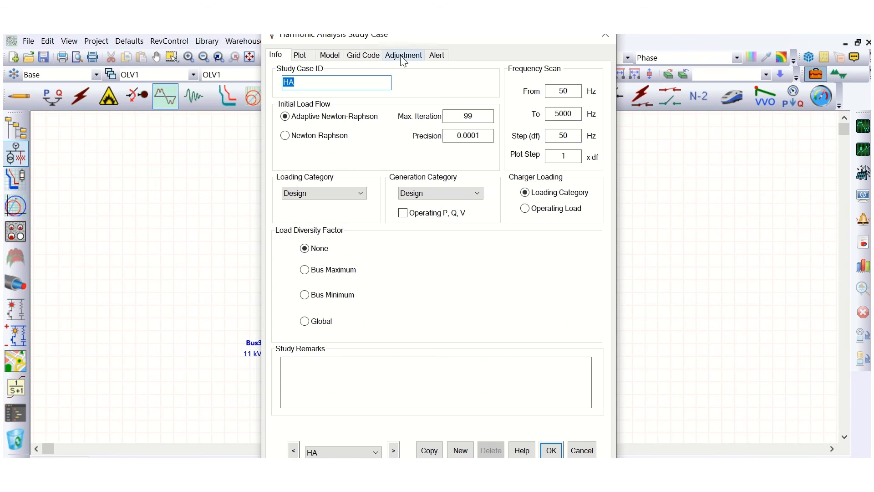
drag(409, 40, 542, 56)
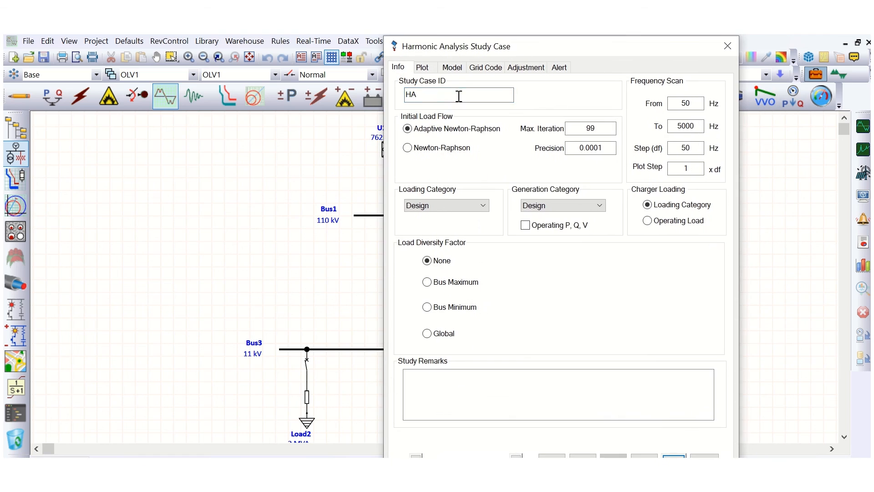
click(423, 68)
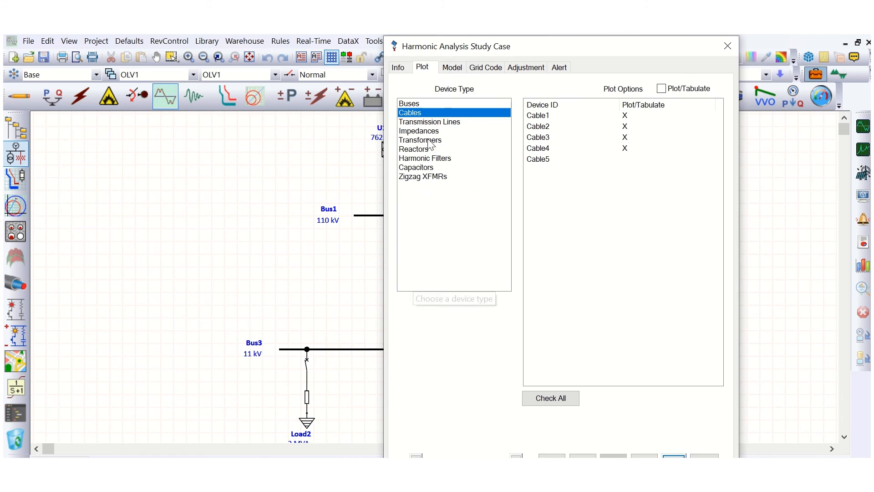
click(568, 398)
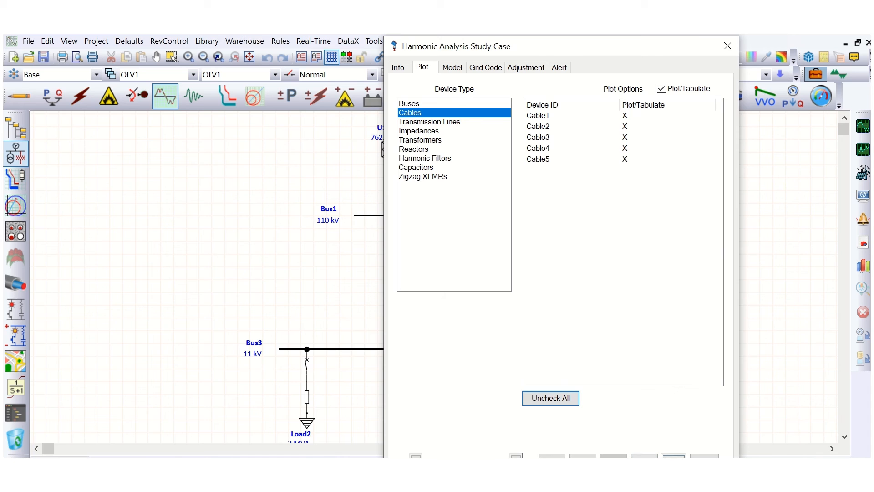
click(674, 458)
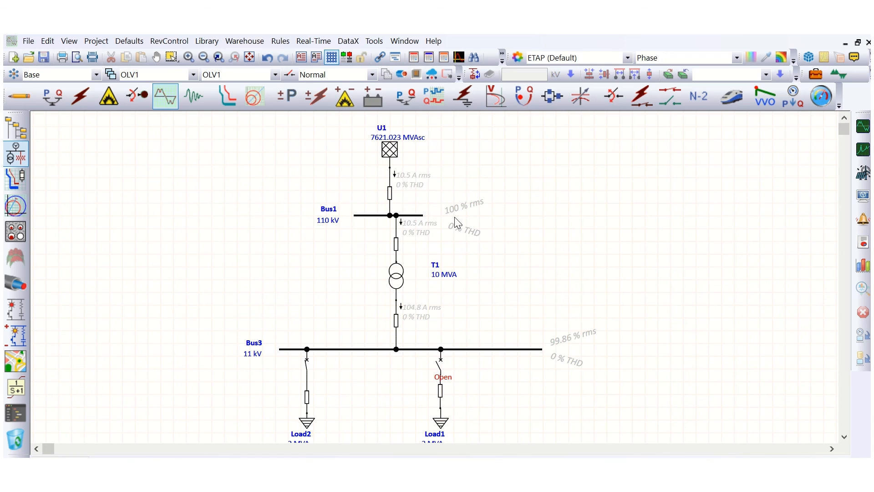
Run the harmonic analysis and close the harmonic order slider.
click(863, 126)
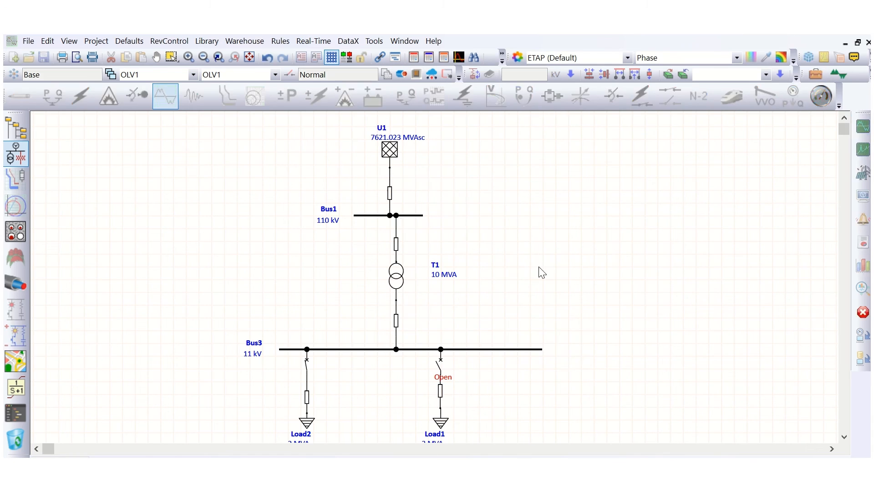
drag(600, 288, 721, 243)
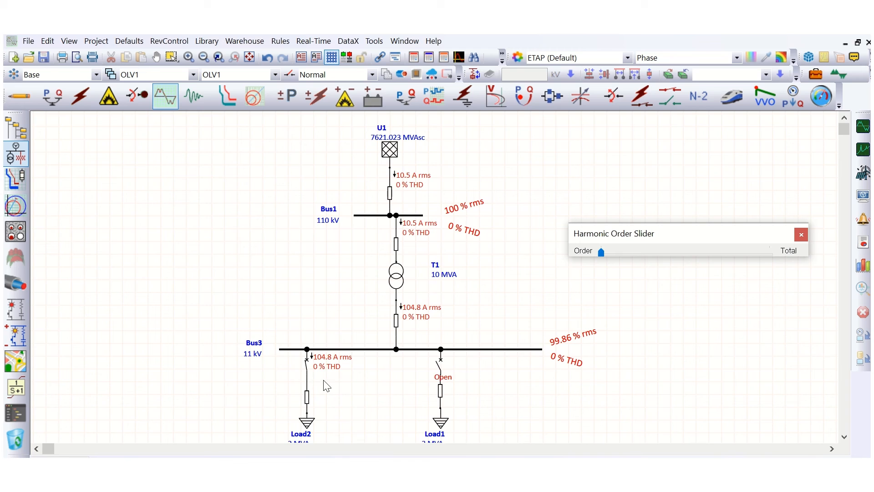
click(801, 235)
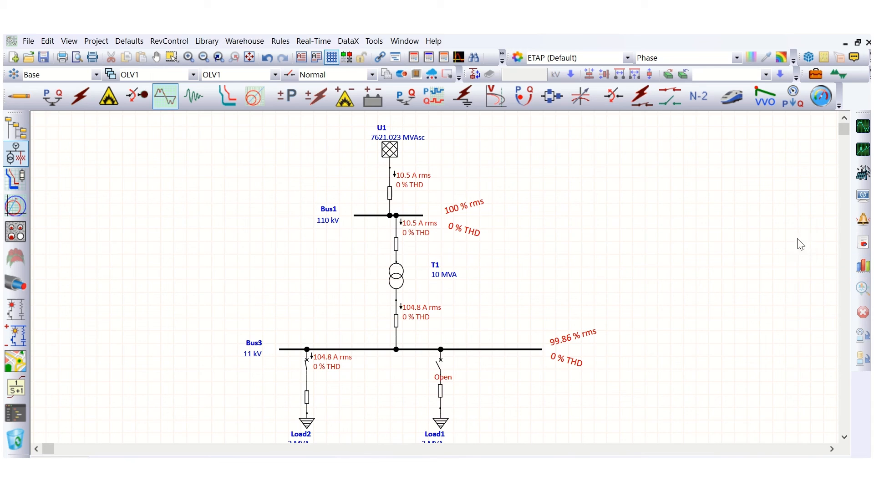
Close circuit breaker CB1 feeding Load1.
right_click(441, 362)
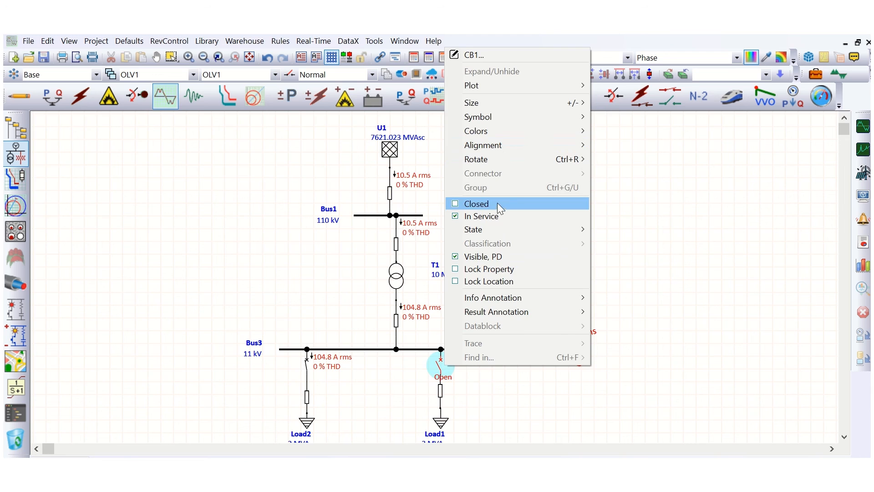
click(497, 203)
Open Load1's editor to review its harmonic source settings, then confirm it.
double_click(442, 426)
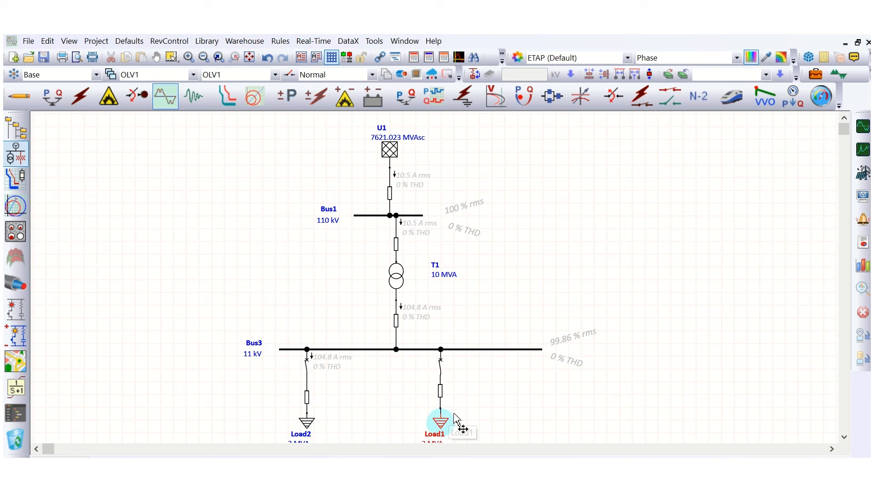
click(469, 66)
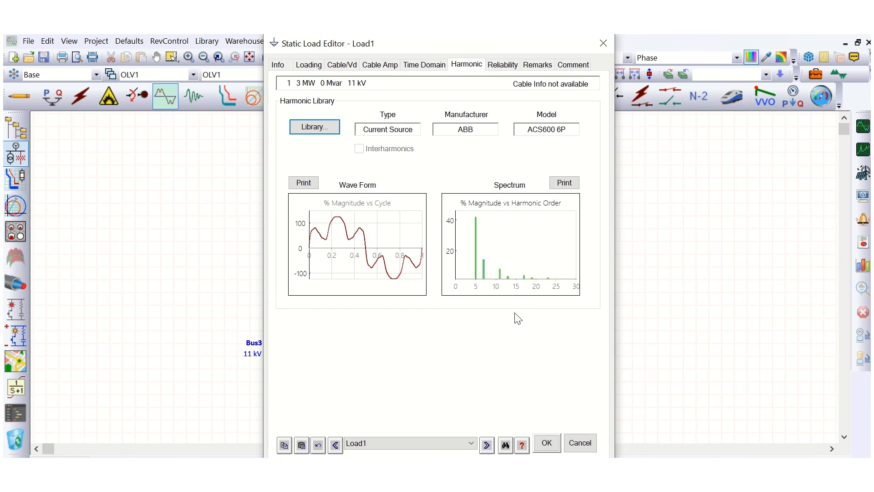
click(546, 444)
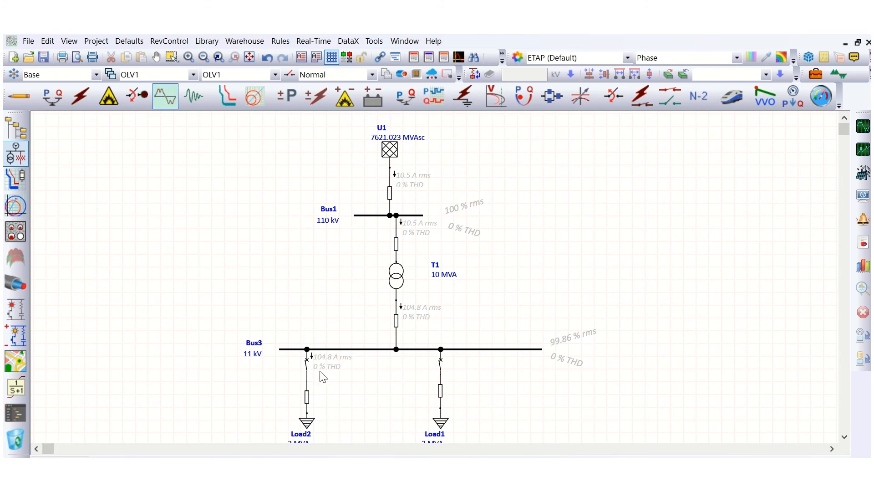
Open circuit breaker CB2 feeding Load2 and rerun the harmonic analysis, closing the order slider.
right_click(307, 362)
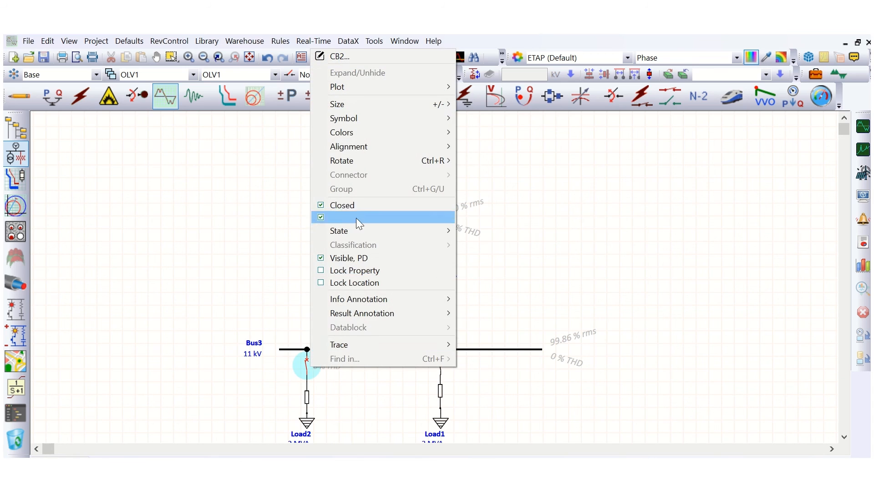
click(346, 205)
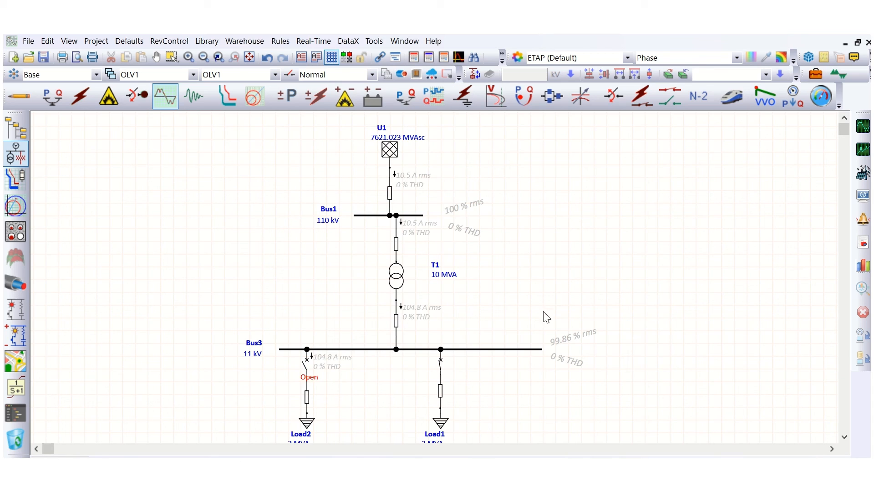
click(863, 126)
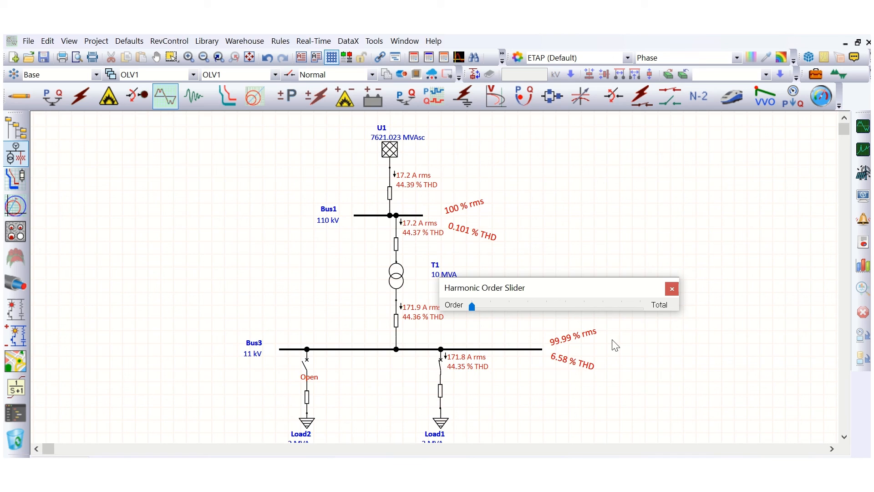
click(672, 290)
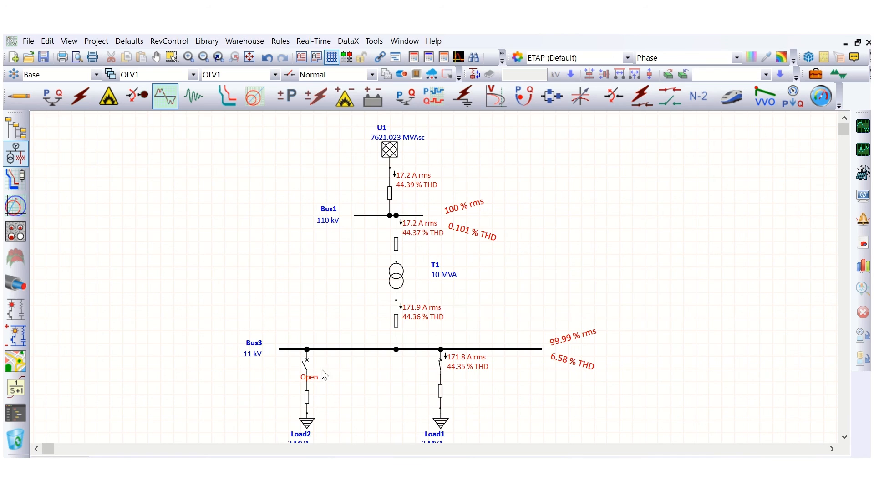
Close circuit breaker CB2 and run the harmonic analysis again.
right_click(308, 365)
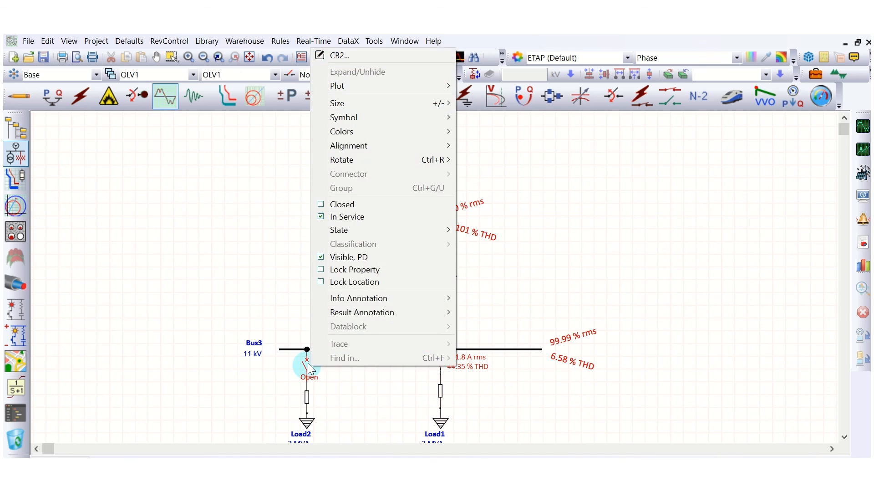
click(348, 205)
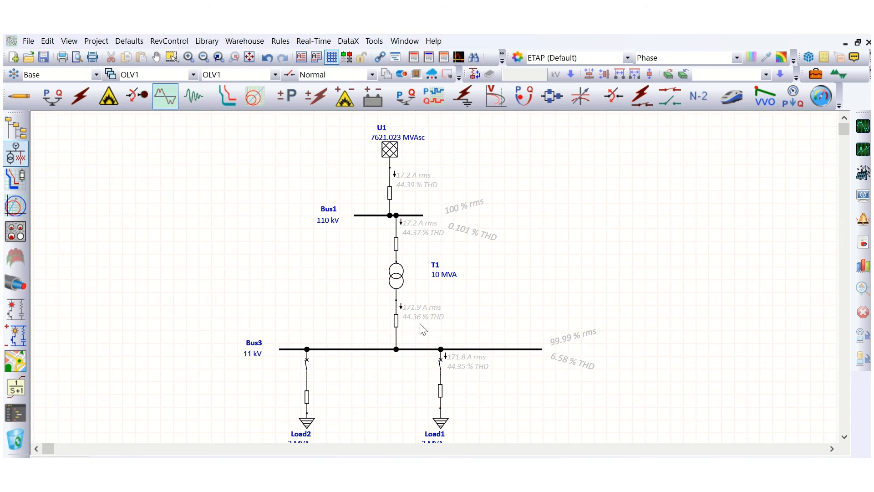
click(863, 126)
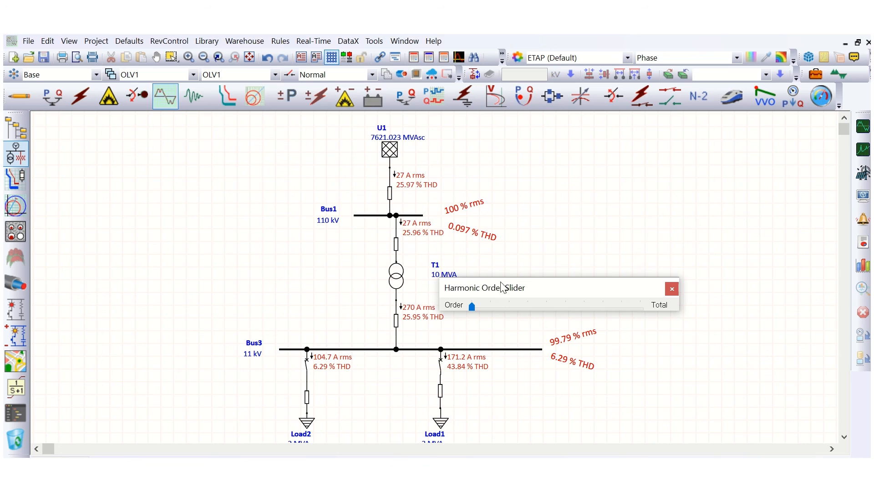
Open Load2's editor to review its Harmonic library settings, then confirm it.
drag(504, 287, 622, 252)
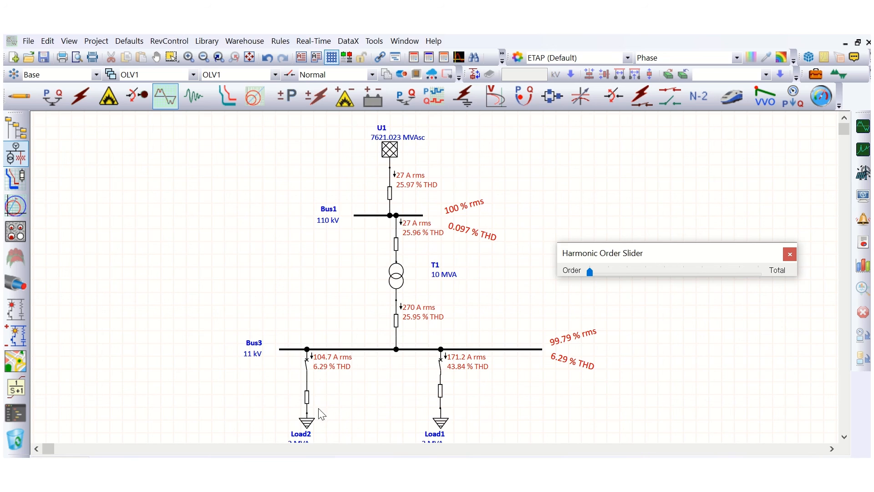
double_click(309, 421)
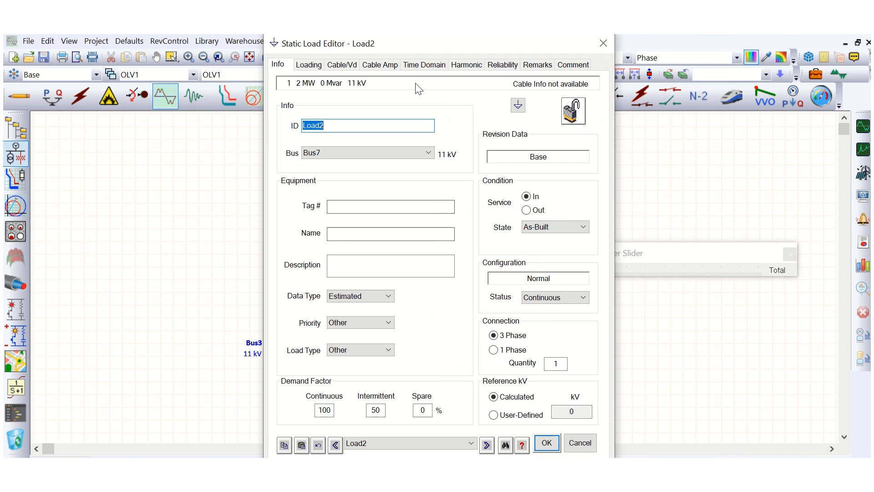
click(473, 68)
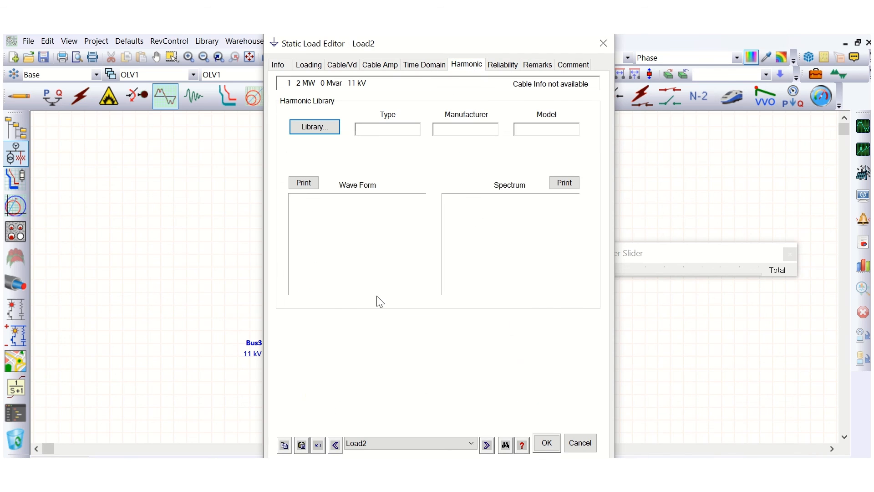
click(547, 446)
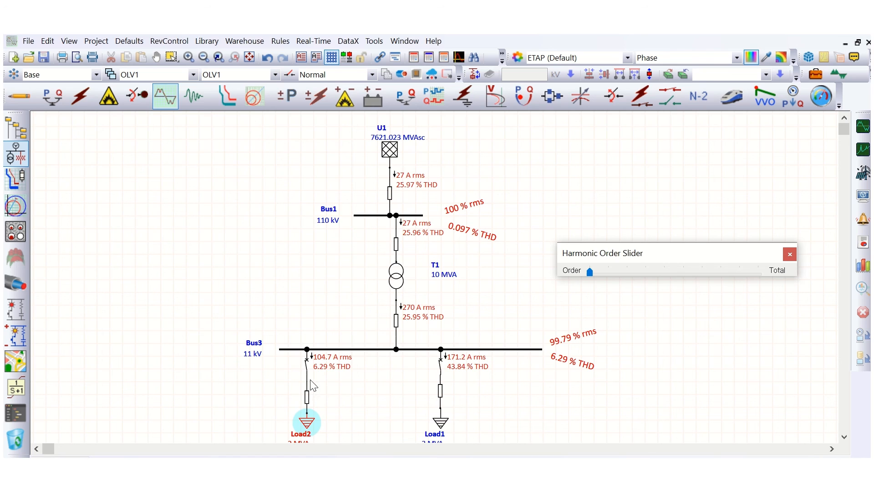
Plot the harmonic voltage waveform and spectrum for Bus3, then close the plot window.
click(509, 352)
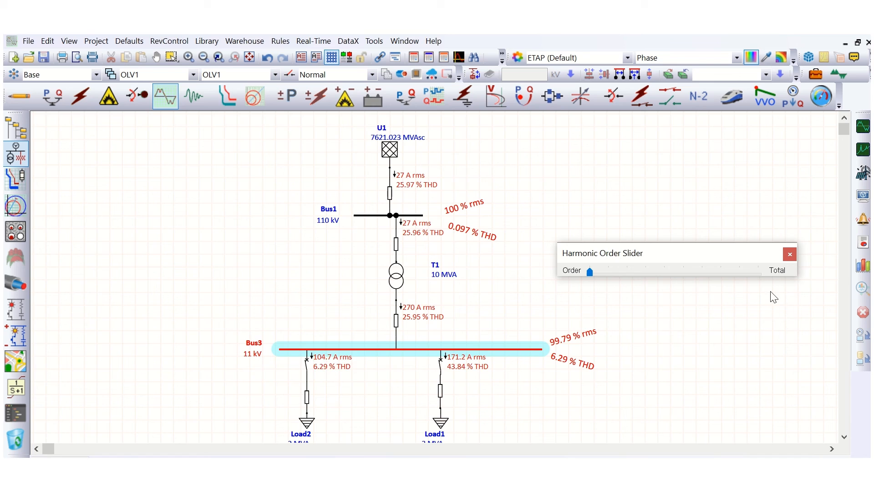
click(863, 265)
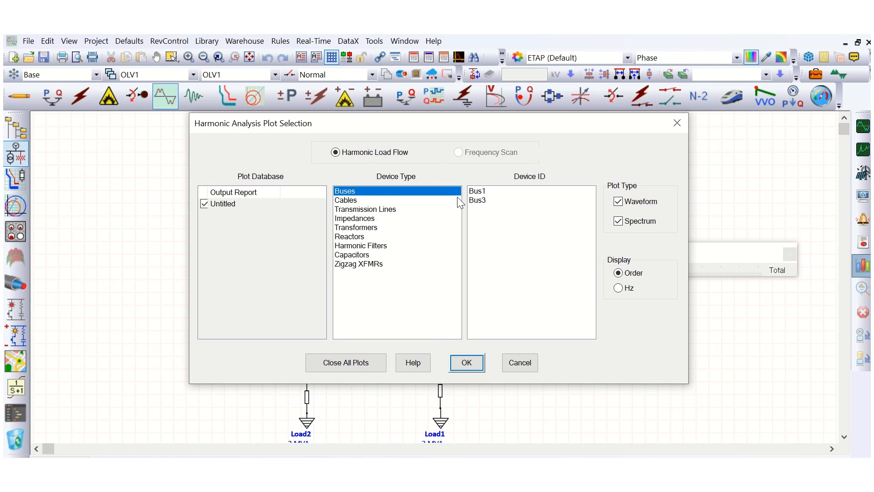
click(478, 200)
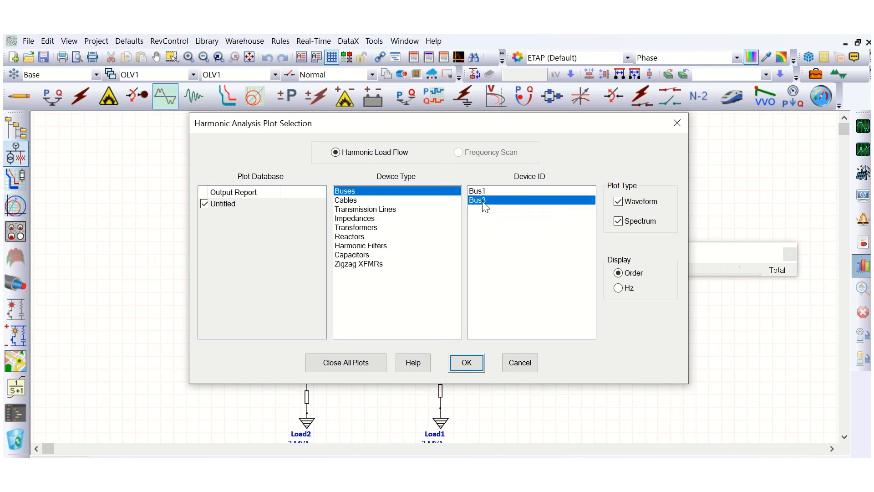
click(467, 363)
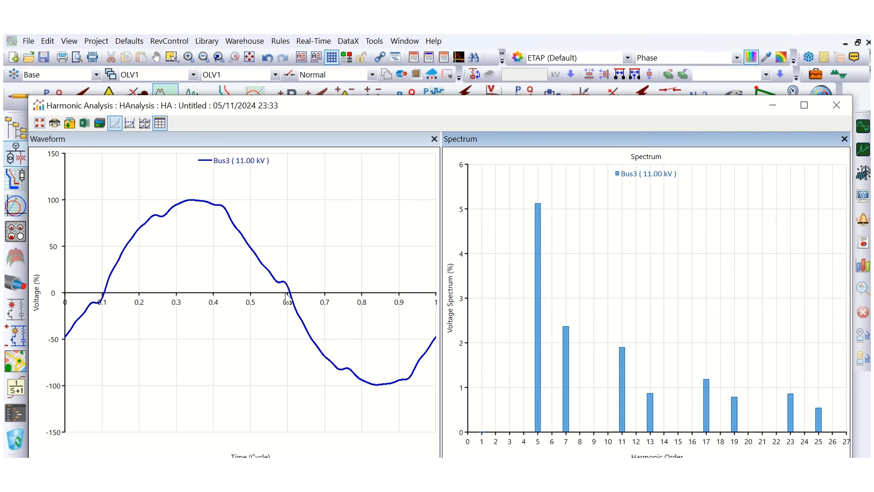
mouse_move(288, 299)
click(828, 115)
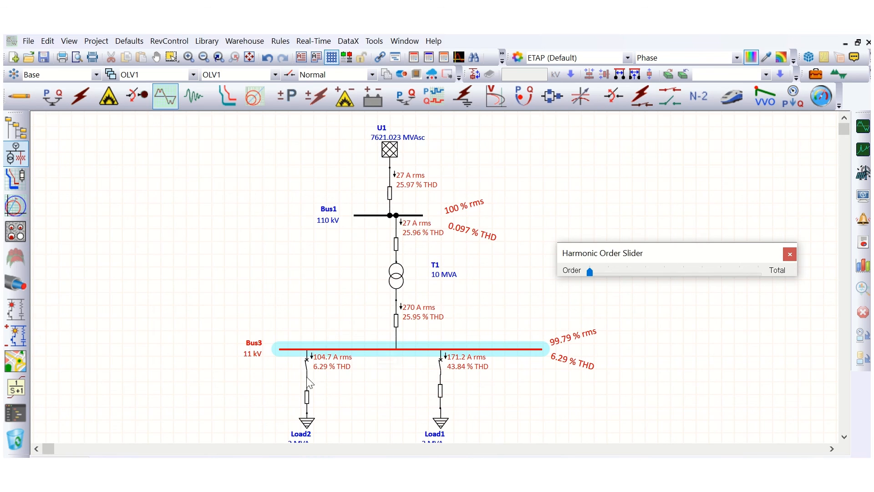
Close the order slider and plot harmonic current waveforms and spectra for Cable1 to Cable5, then close the plots.
click(345, 393)
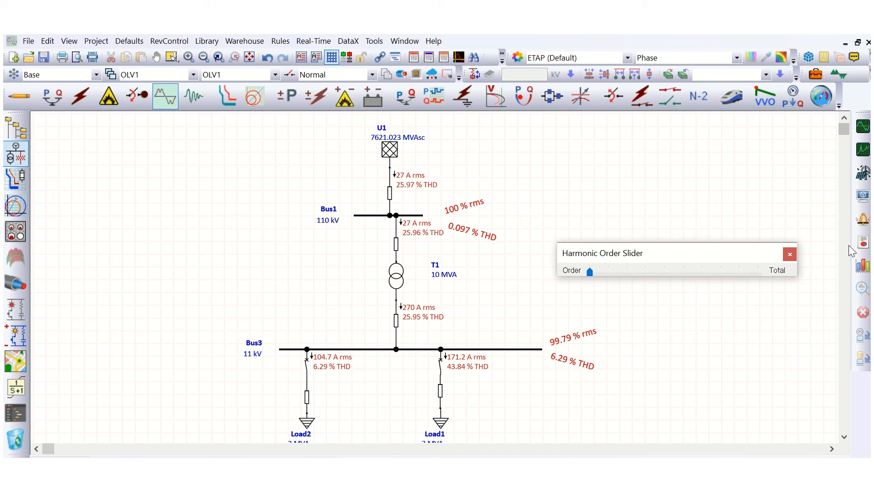
click(790, 254)
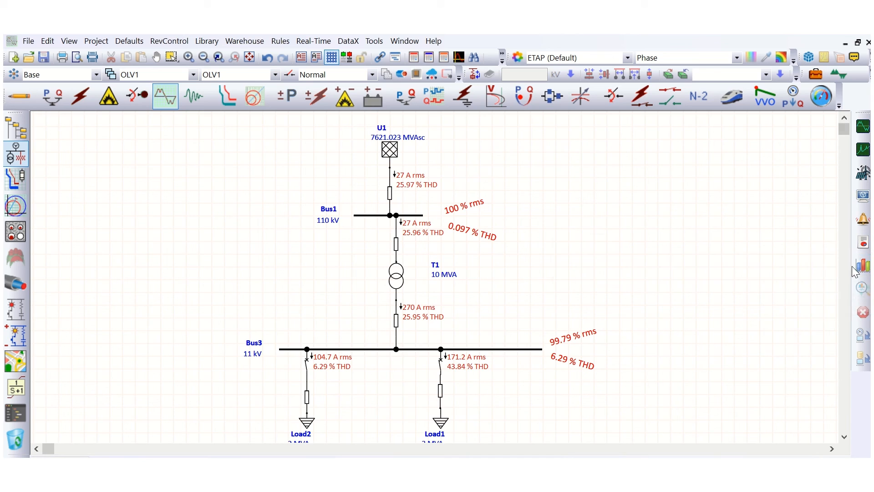
click(863, 265)
click(368, 201)
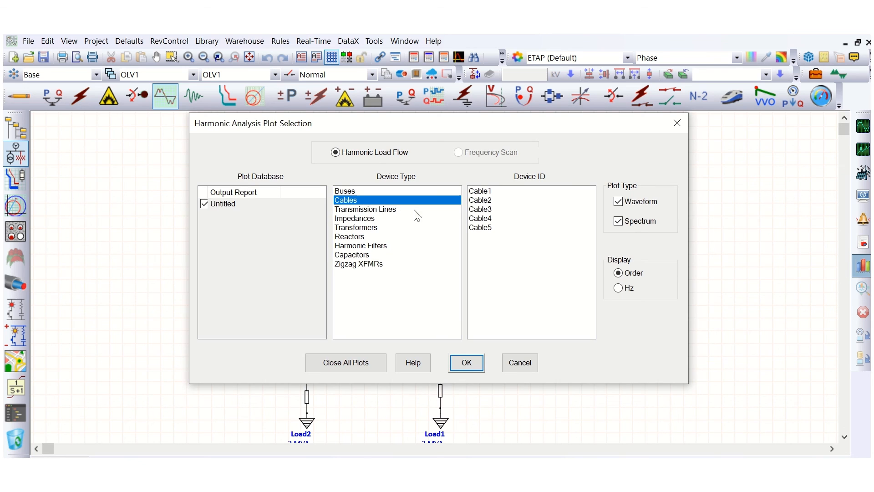
mouse_move(472, 129)
mouse_down()
mouse_move(505, 150)
mouse_move(683, 137)
mouse_move(319, 130)
mouse_move(463, 118)
mouse_up()
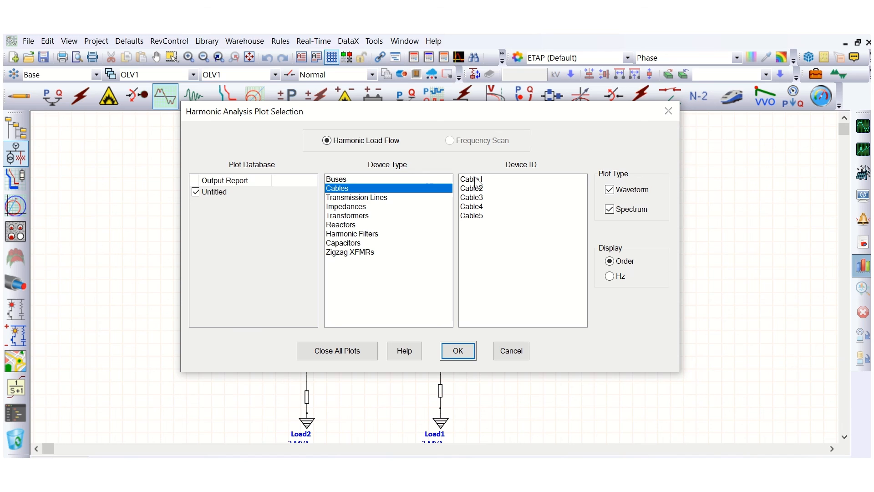
drag(474, 178, 474, 218)
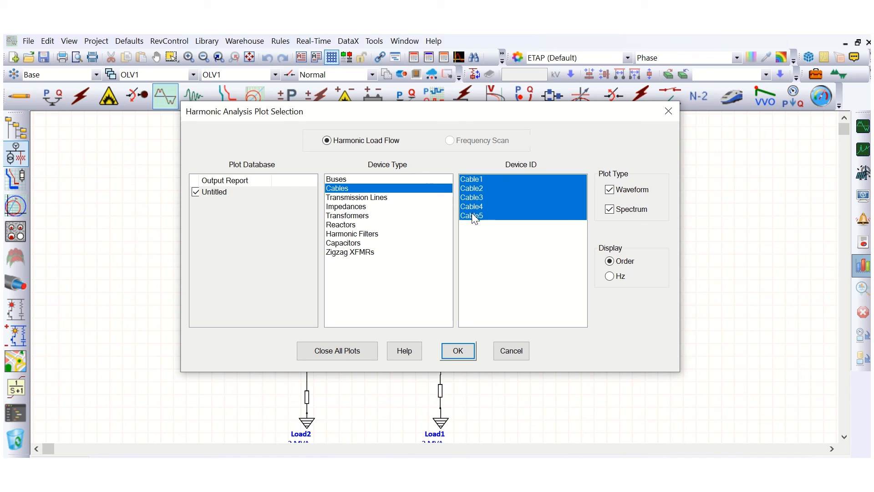
click(472, 352)
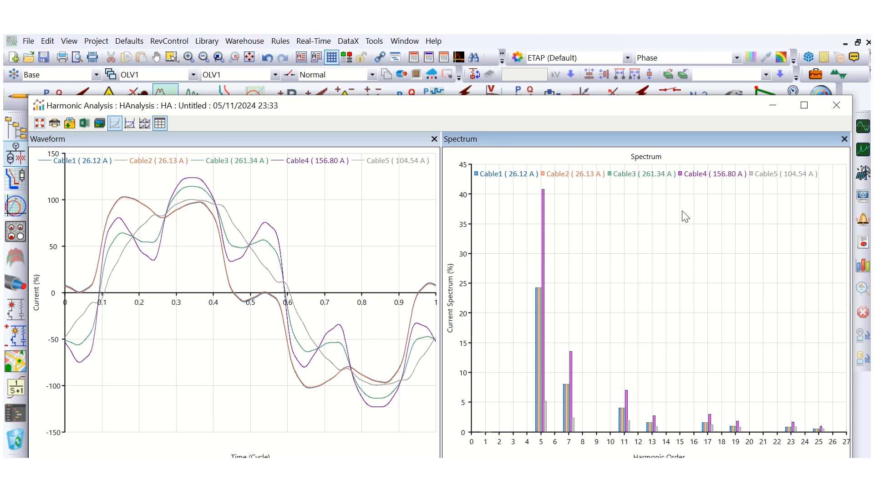
click(837, 105)
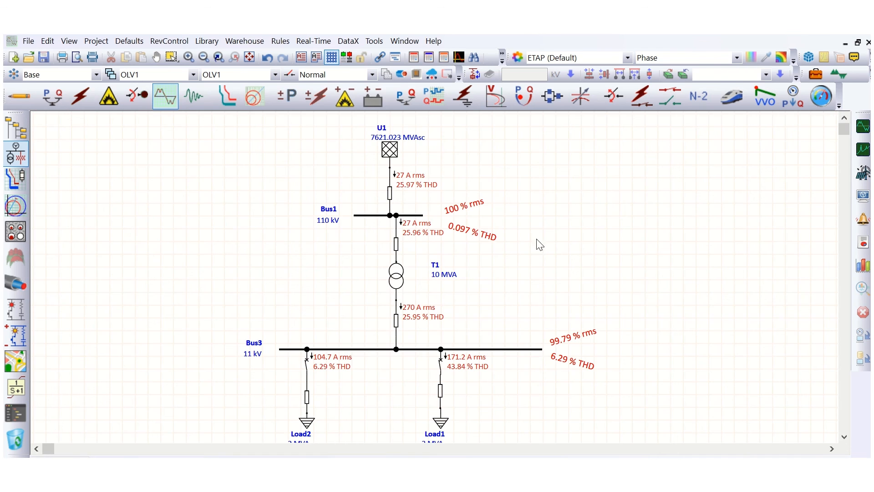